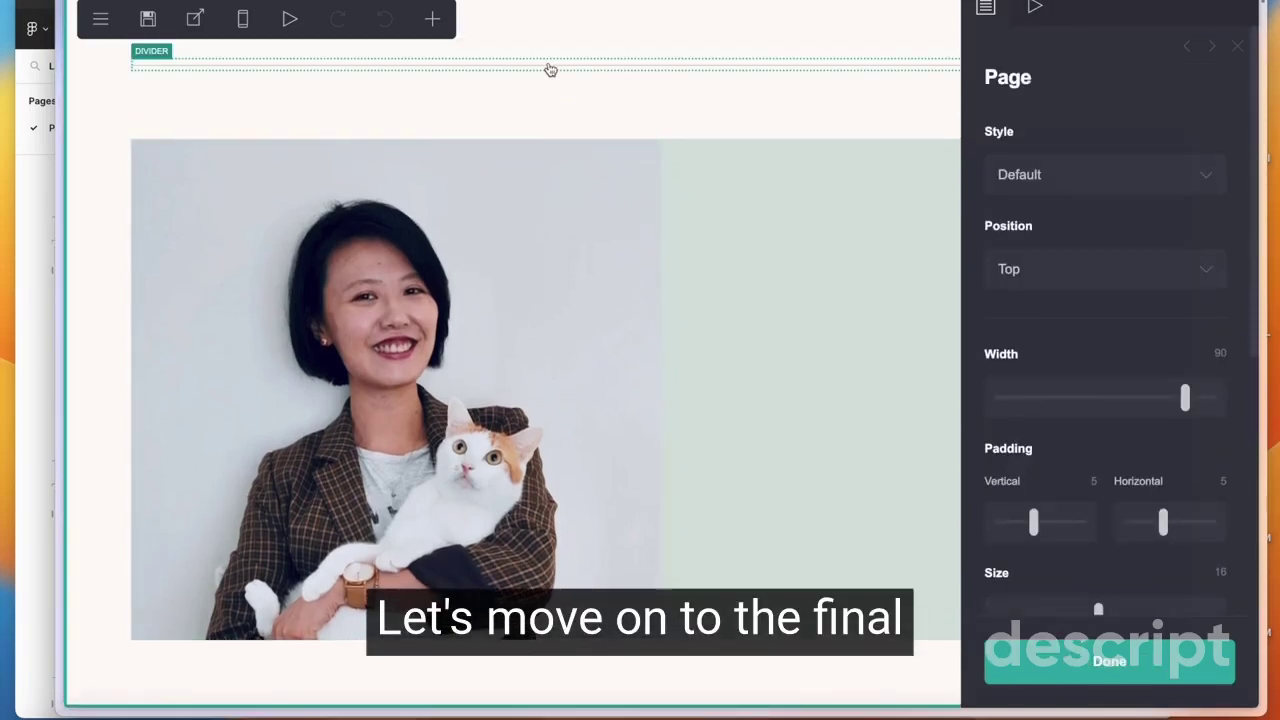
Duplicate the divider above the contact section and place the copy below that section.
{"action": "left_click", "coordinate": [550, 68]}
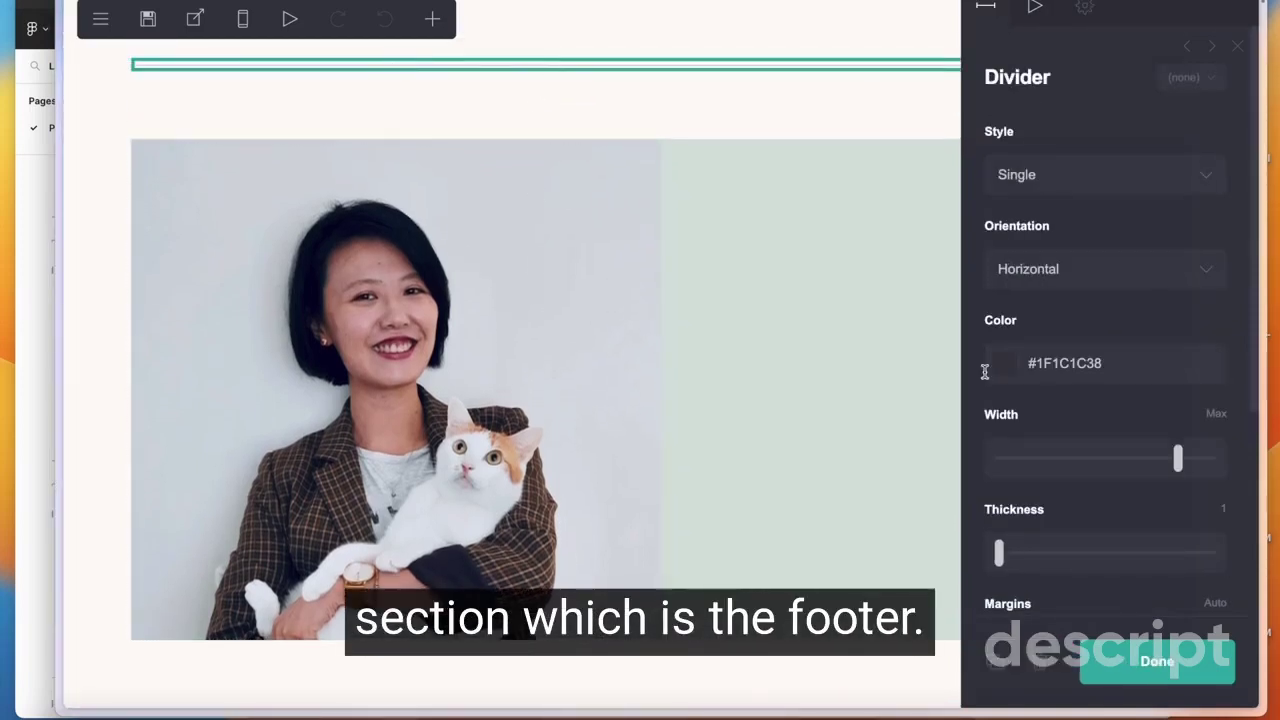
{"action": "left_click", "coordinate": [996, 662]}
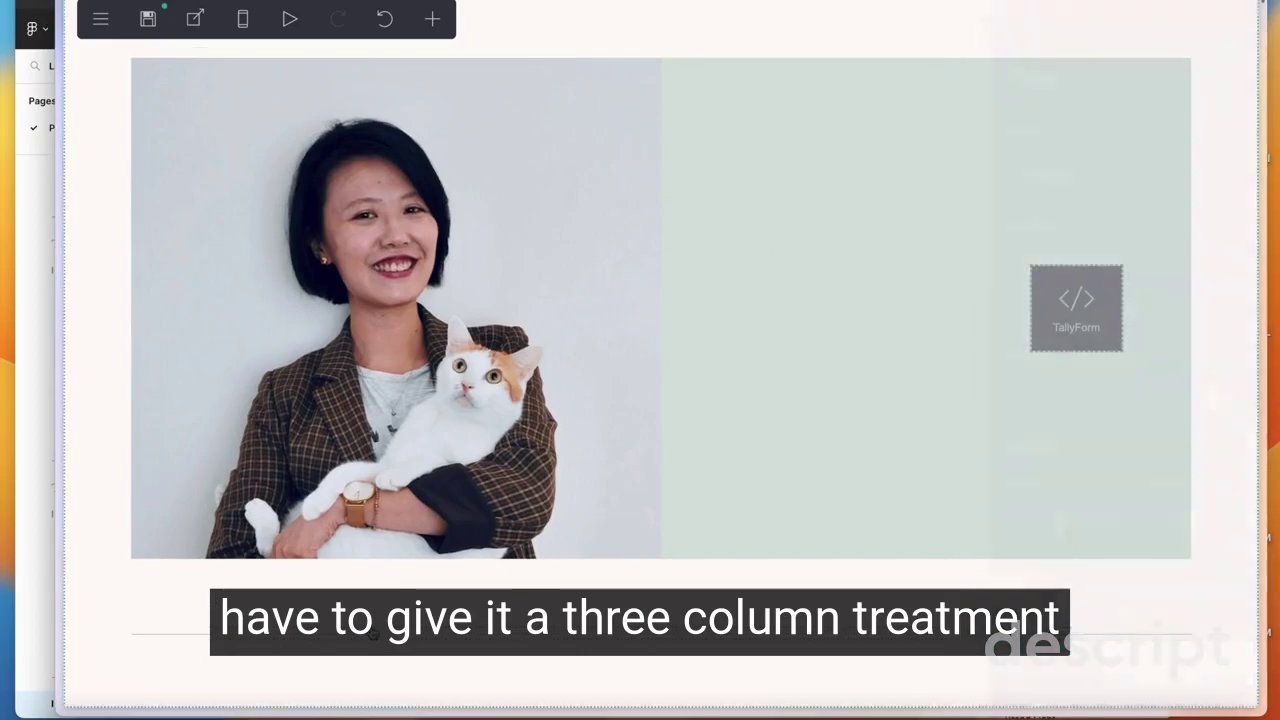
{"action": "left_click", "coordinate": [170, 632]}
Duplicate the header container holding the name, tagline and navigation links, and move the copy beneath the bottom divider.
{"action": "scroll", "coordinate": [520, 465], "scroll_direction": "up", "scroll_amount": 15}
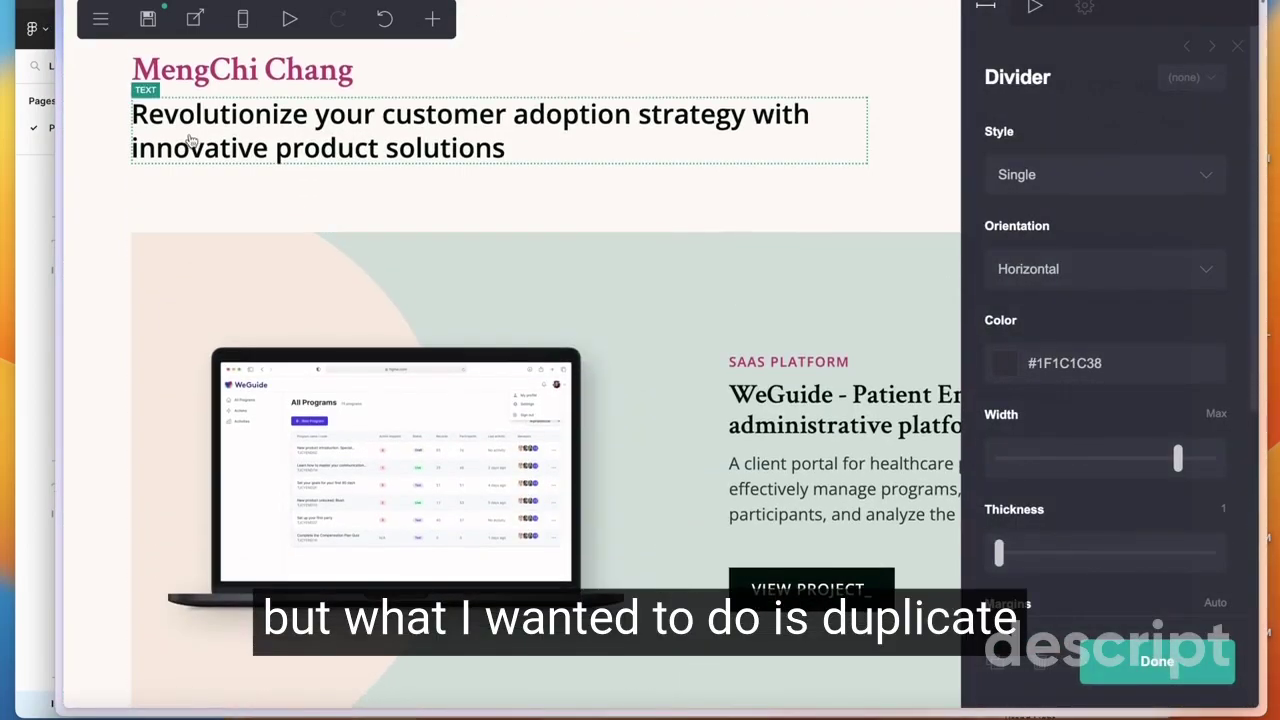
{"action": "left_click", "coordinate": [889, 71]}
{"action": "left_click", "coordinate": [888, 59]}
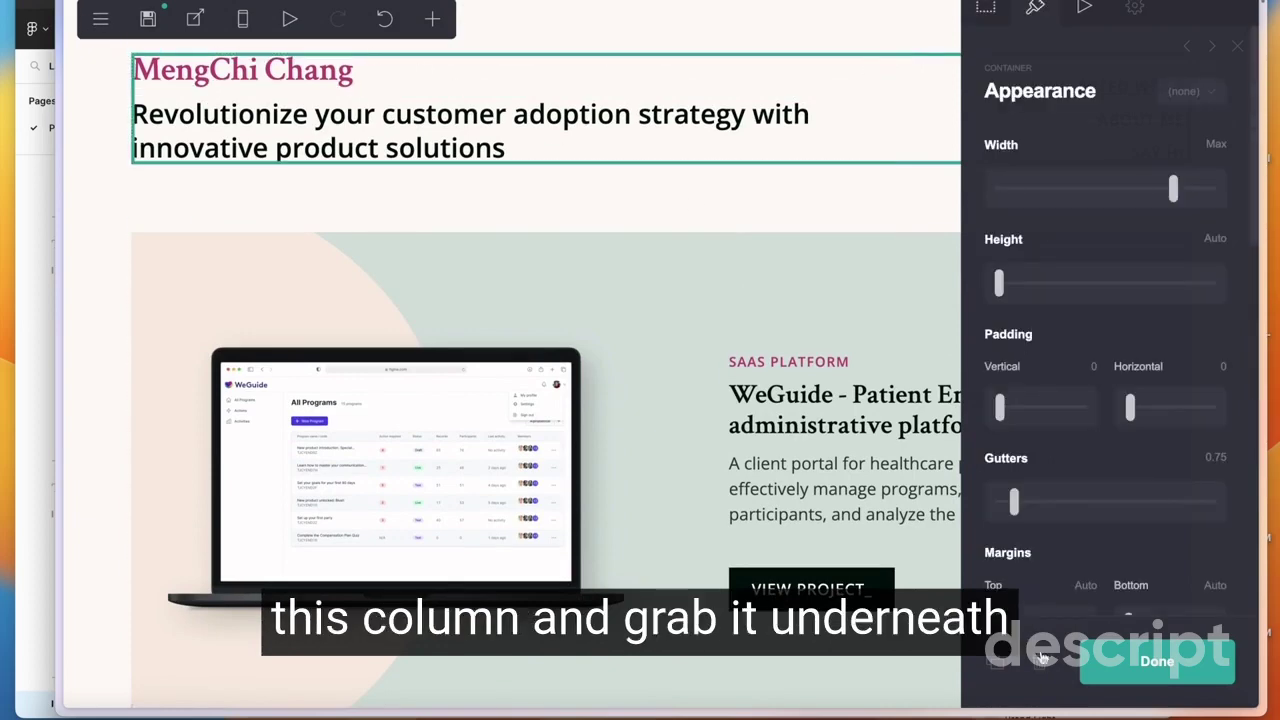
{"action": "left_click", "coordinate": [997, 663]}
{"action": "left_click_drag", "start_coordinate": [147, 227], "coordinate": [300, 695]}
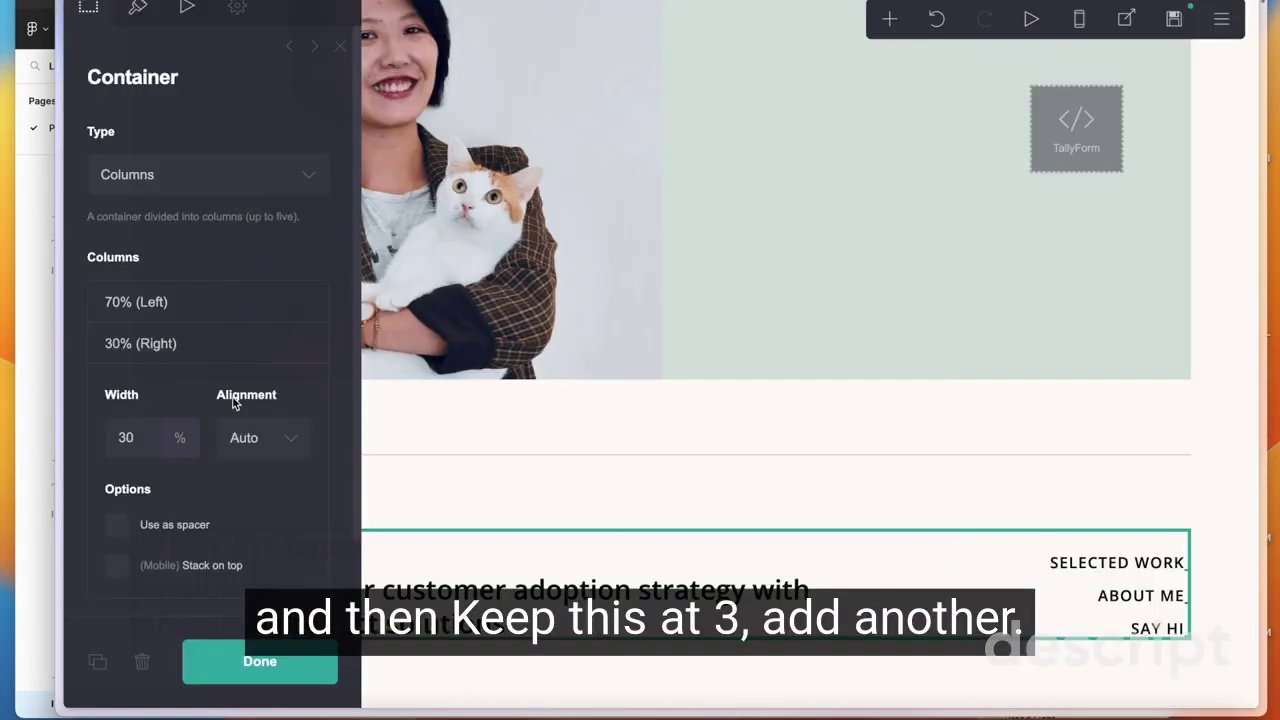
Add a third column to the duplicated container at the page's end.
{"action": "scroll", "coordinate": [233, 401], "scroll_direction": "down", "scroll_amount": 2}
{"action": "left_click", "coordinate": [234, 543]}
{"action": "scroll", "coordinate": [194, 285], "scroll_direction": "down", "scroll_amount": 5}
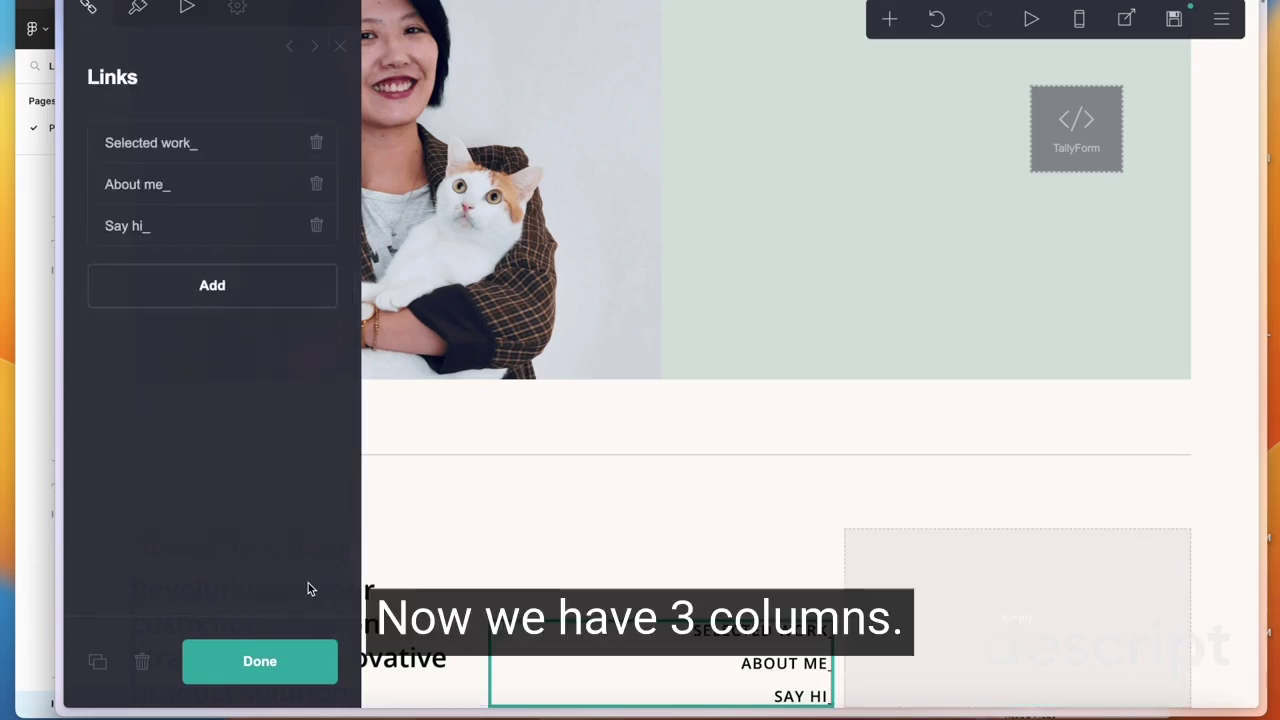
Duplicate the navigation links in the footer's middle column and place the copy in the empty third column.
{"action": "scroll", "coordinate": [790, 660], "scroll_direction": "down", "scroll_amount": 2}
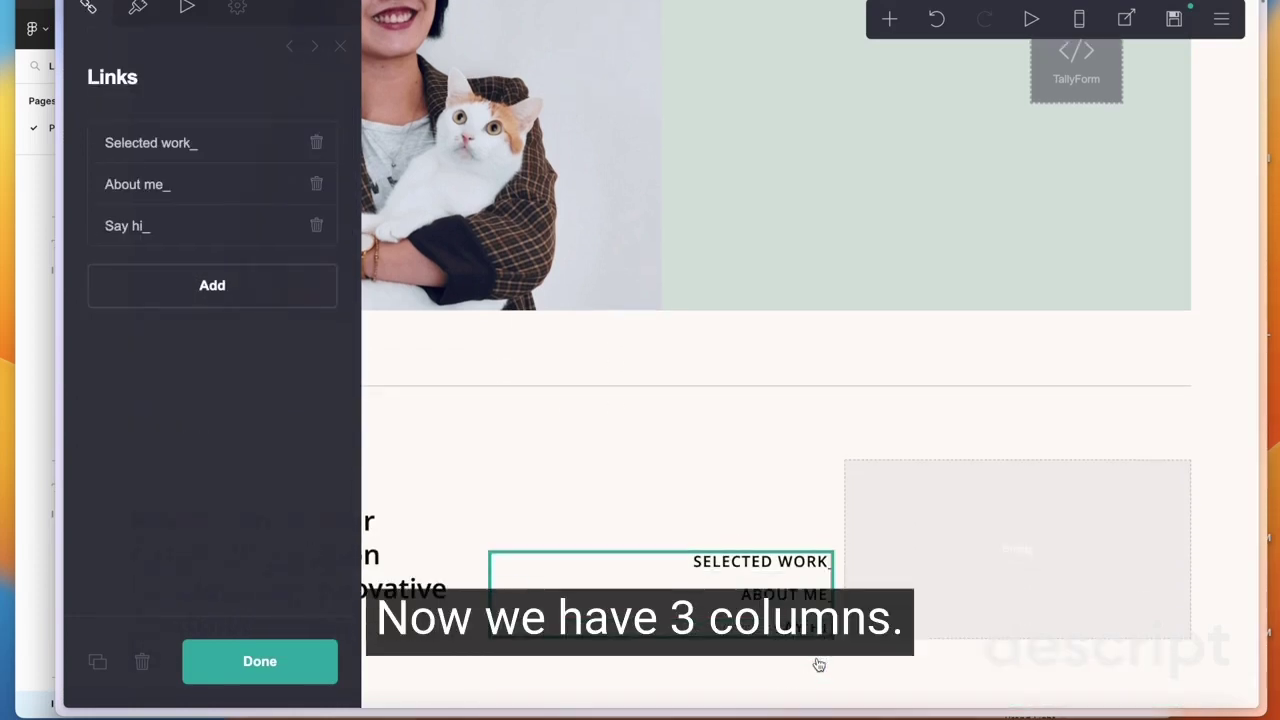
{"action": "left_click", "coordinate": [96, 663]}
{"action": "left_click_drag", "start_coordinate": [698, 598], "coordinate": [1020, 569]}
Delete the tagline and name texts from the footer's first column and move the middle column's links into it.
{"action": "left_click", "coordinate": [388, 597]}
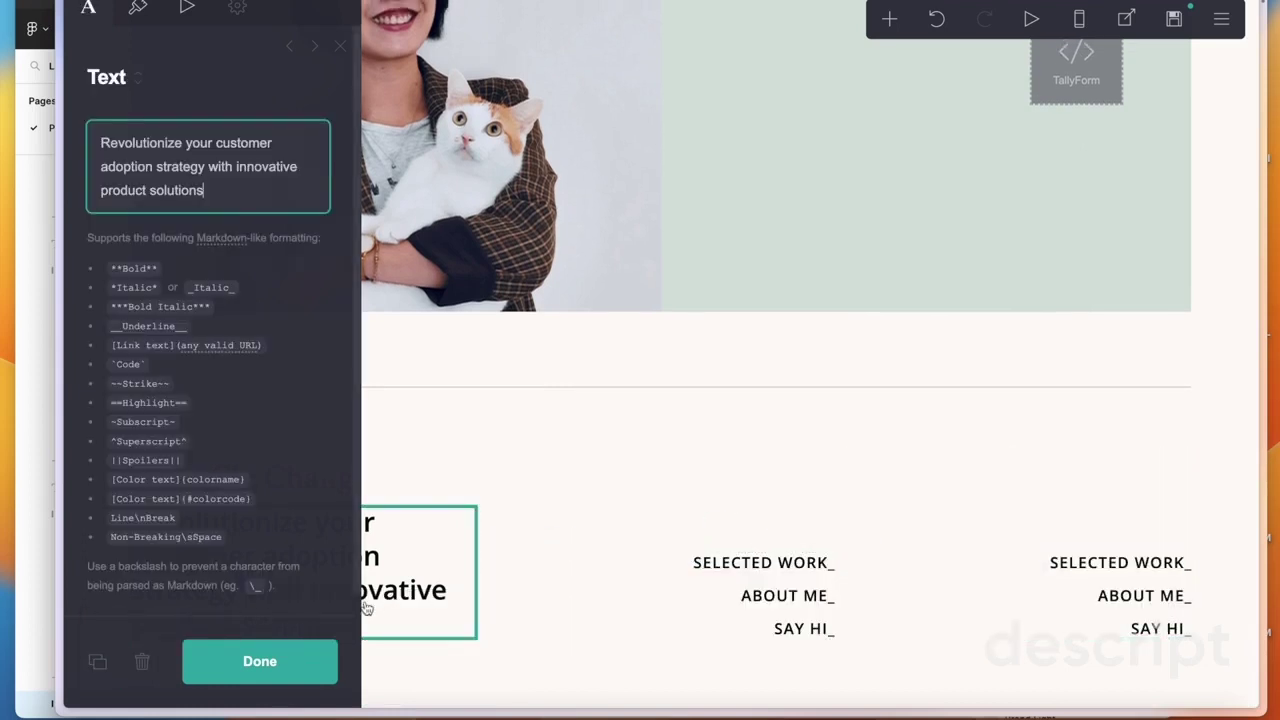
{"action": "left_click", "coordinate": [143, 663]}
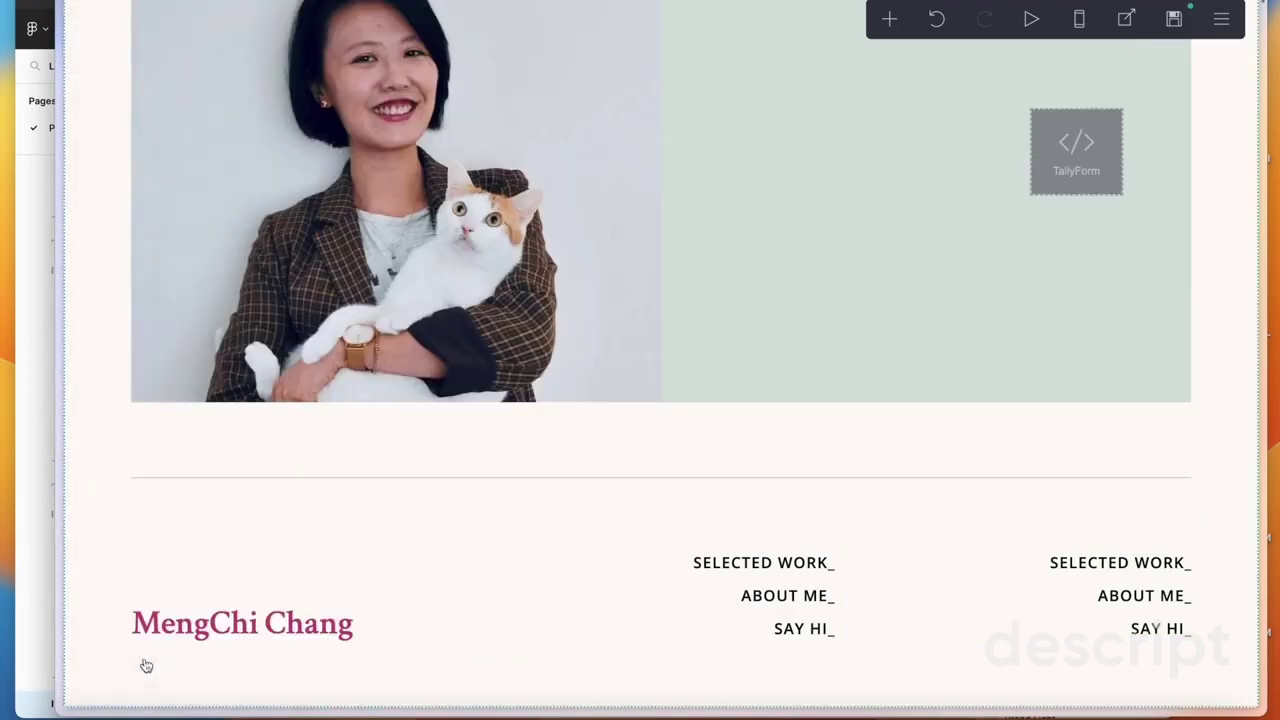
{"action": "left_click", "coordinate": [278, 629]}
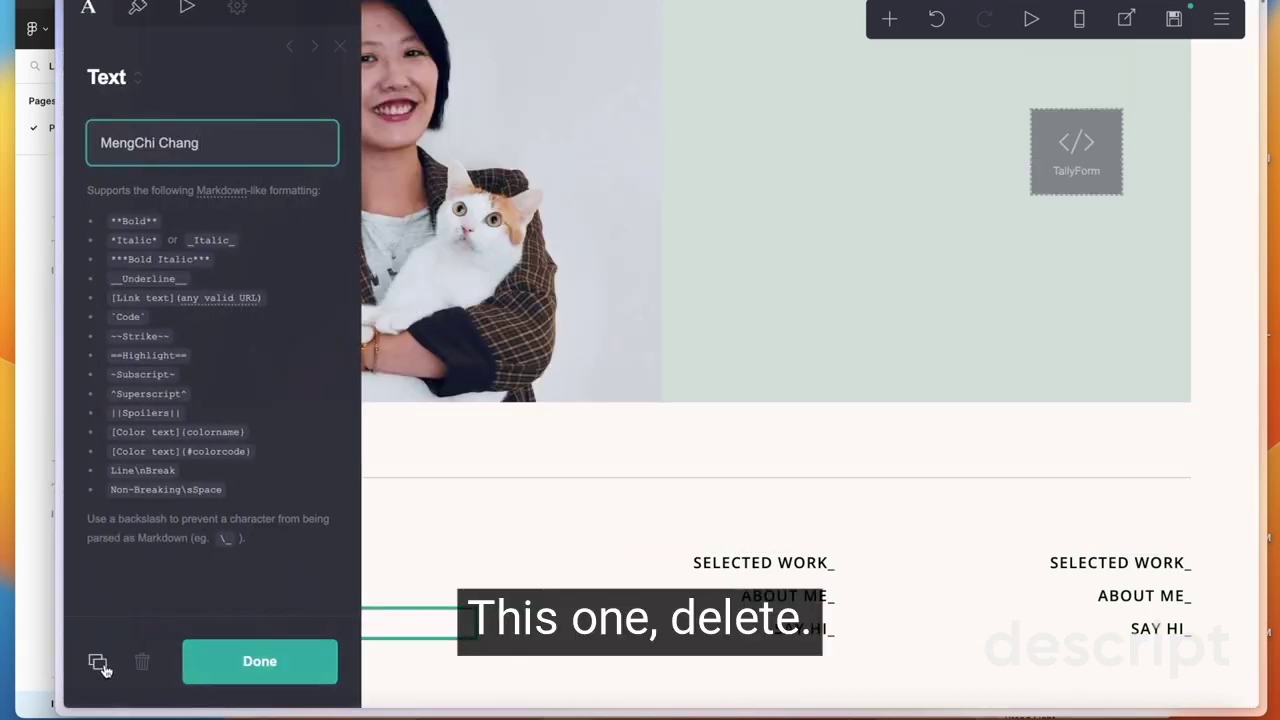
{"action": "left_click", "coordinate": [143, 663]}
{"action": "left_click_drag", "start_coordinate": [777, 593], "coordinate": [340, 597]}
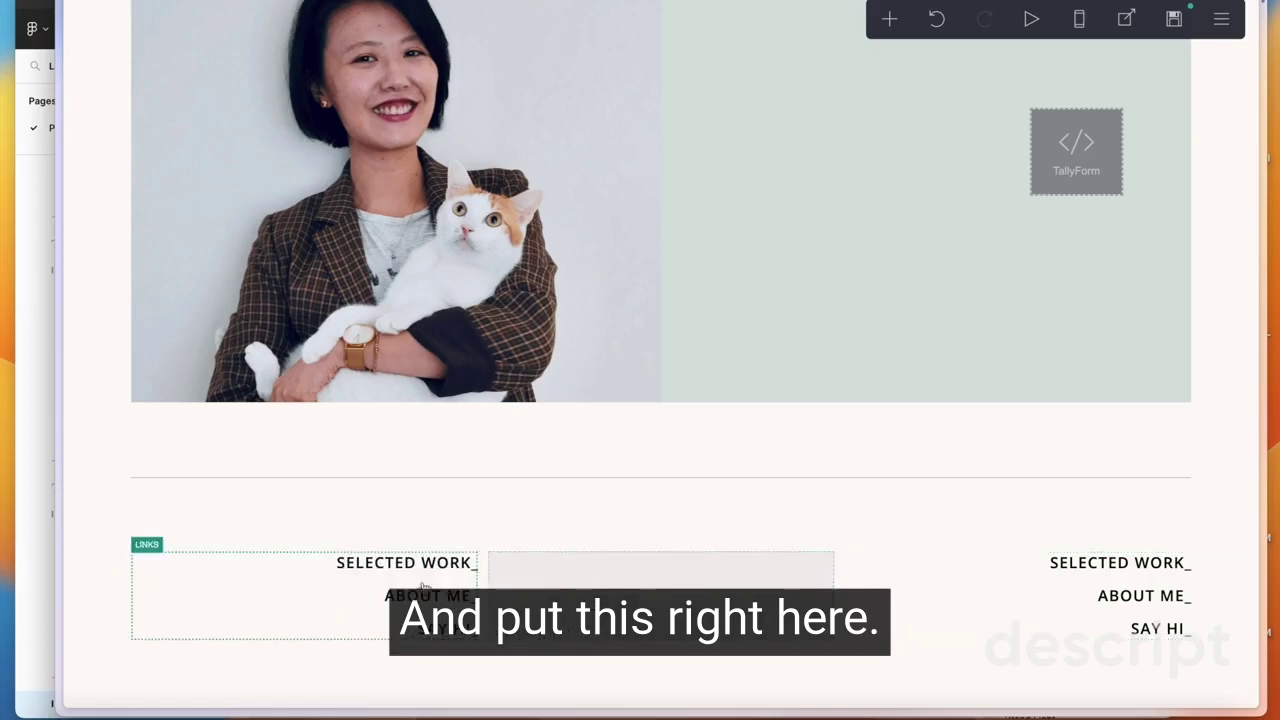
Set the alignment of the footer container's left column to Left.
{"action": "left_click", "coordinate": [560, 570]}
{"action": "left_click", "coordinate": [204, 185]}
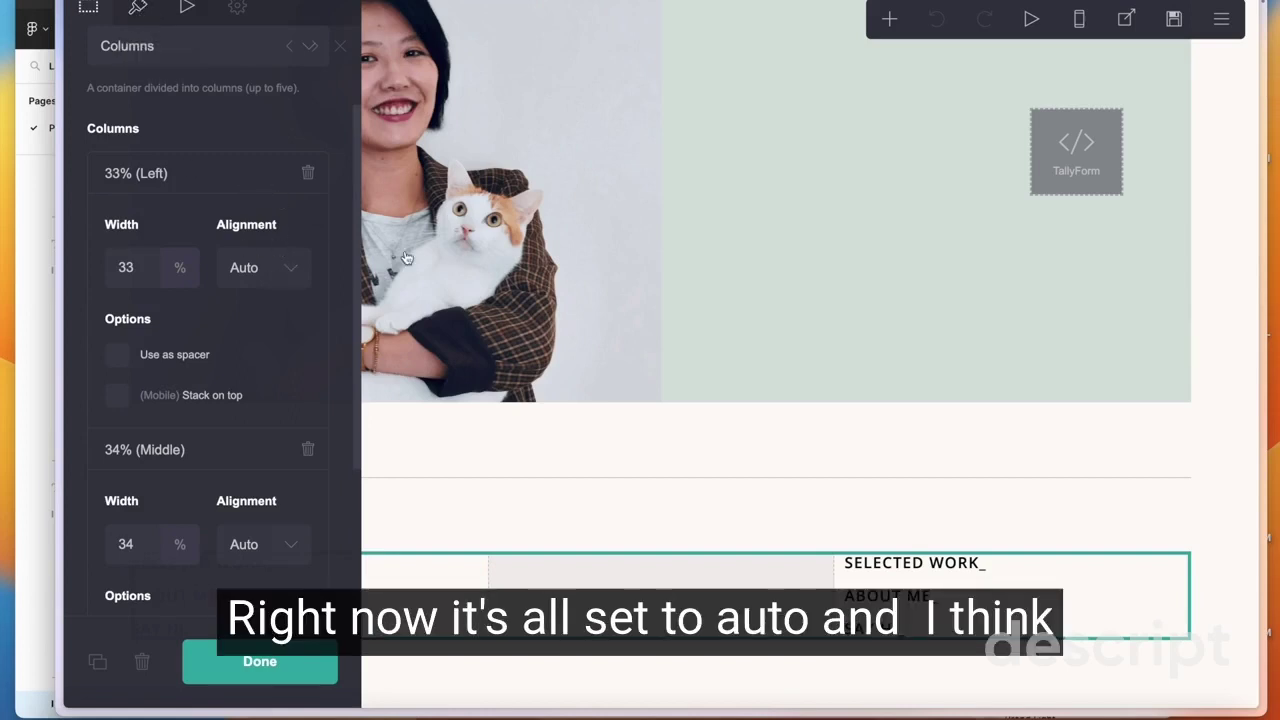
{"action": "scroll", "coordinate": [290, 400], "scroll_direction": "up", "scroll_amount": 3}
{"action": "left_click", "coordinate": [285, 398]}
{"action": "left_click", "coordinate": [281, 420]}
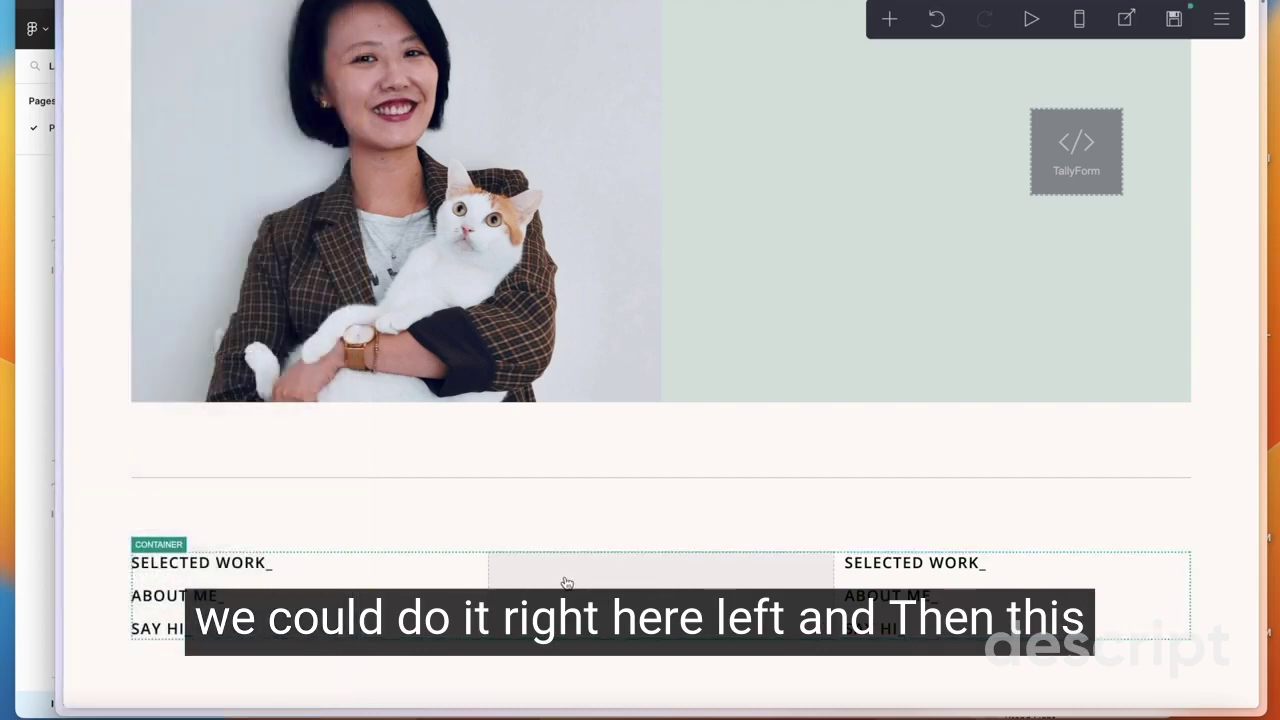
Set the alignment of the footer container's middle column to Center.
{"action": "left_click", "coordinate": [940, 597]}
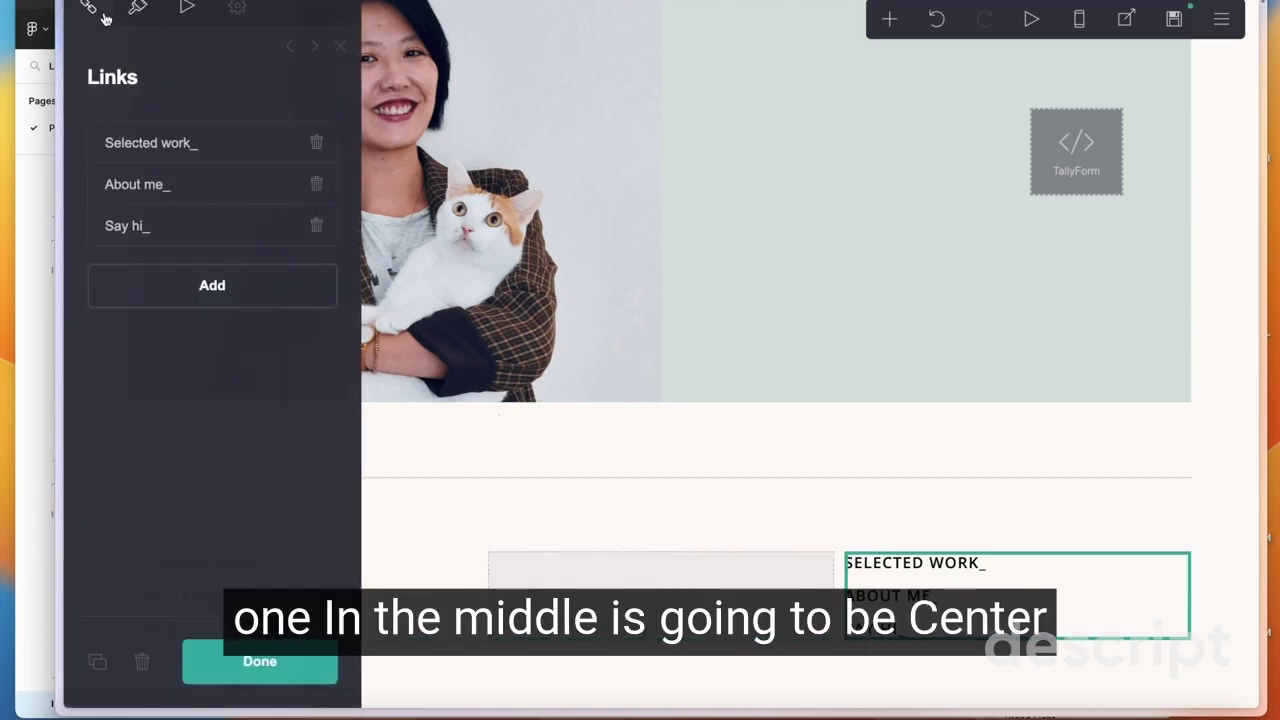
{"action": "left_click", "coordinate": [636, 573]}
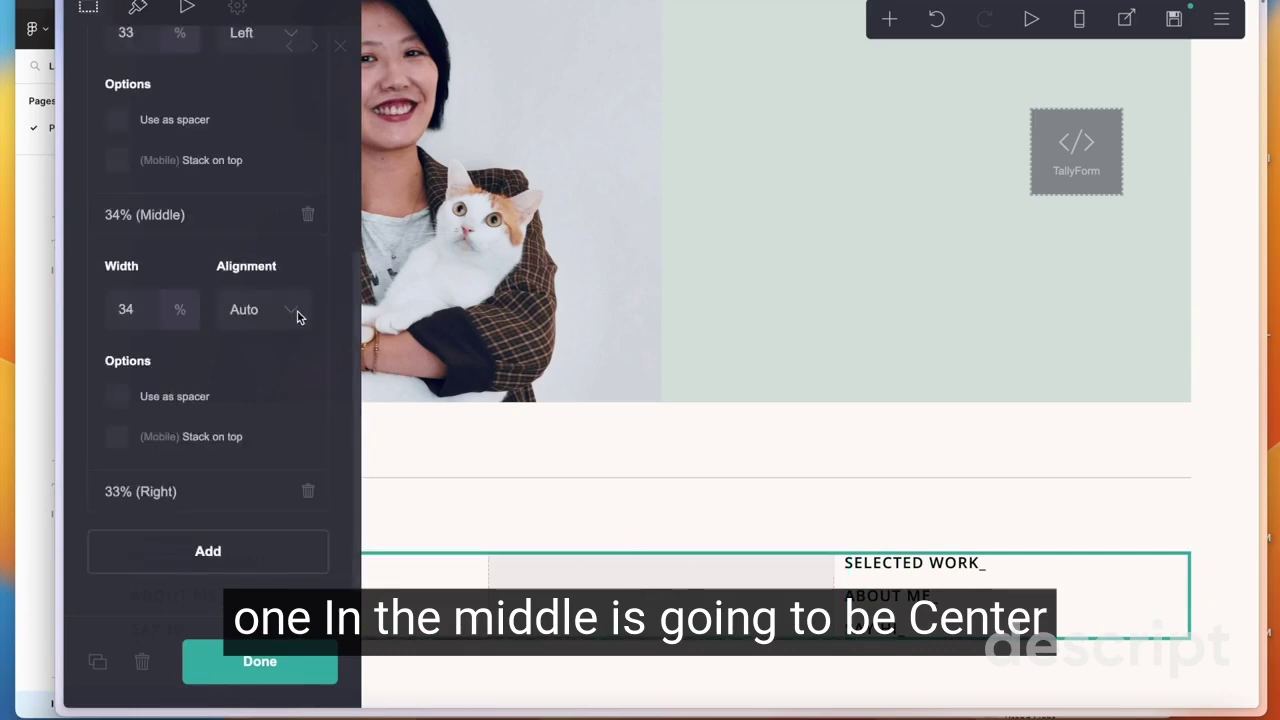
{"action": "scroll", "coordinate": [260, 320], "scroll_direction": "up", "scroll_amount": 5}
{"action": "left_click", "coordinate": [253, 322]}
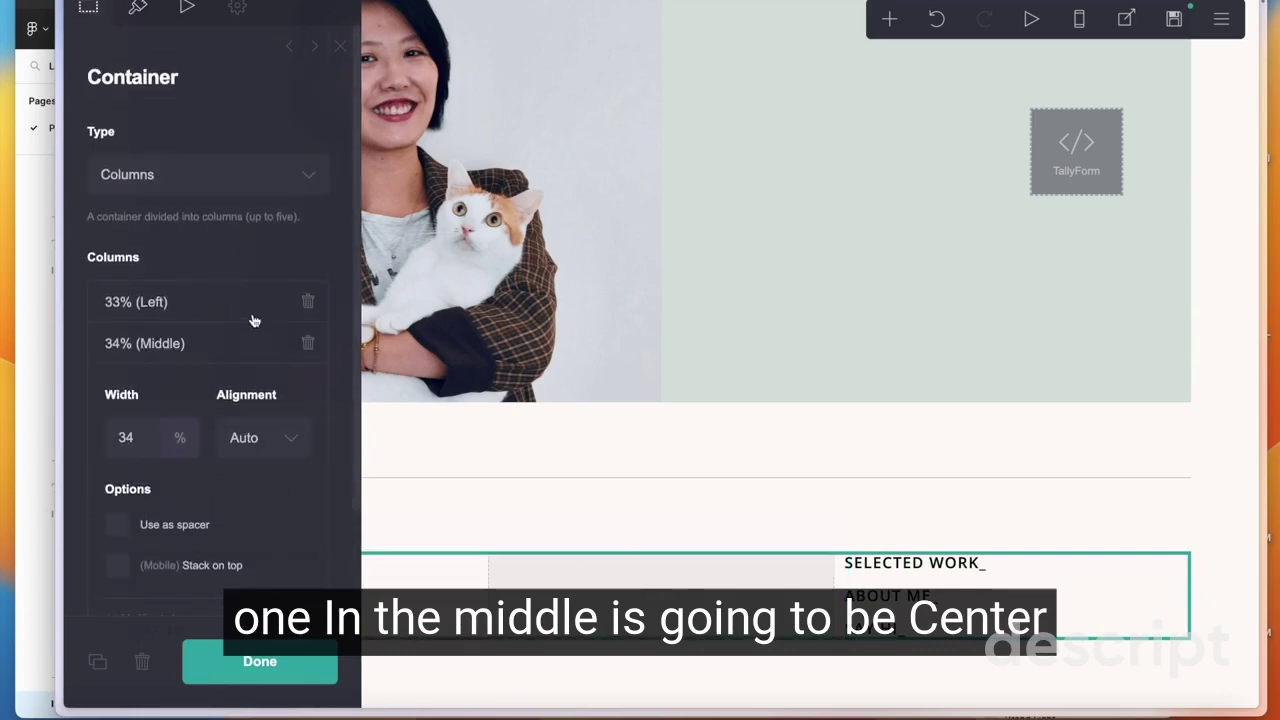
{"action": "left_click", "coordinate": [259, 438]}
{"action": "left_click", "coordinate": [257, 480]}
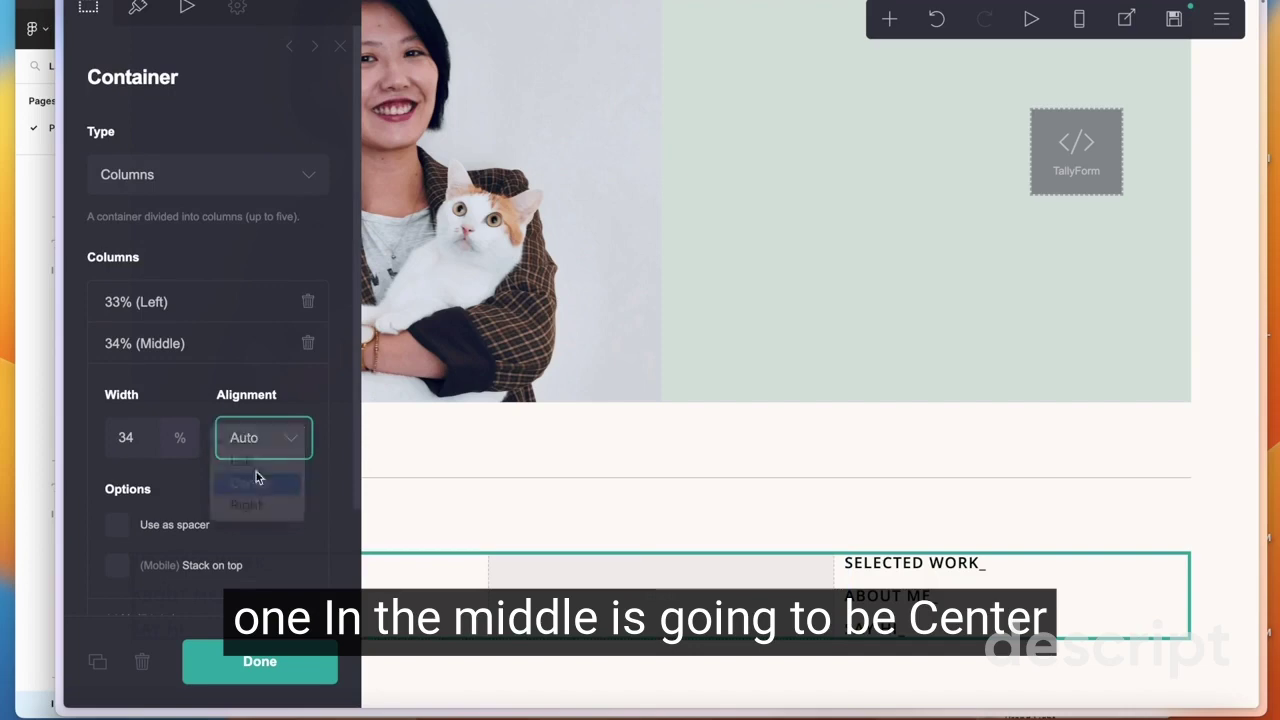
Set the alignment of the footer container's right column to Right.
{"action": "scroll", "coordinate": [255, 450], "scroll_direction": "down", "scroll_amount": 3}
{"action": "left_click", "coordinate": [247, 488]}
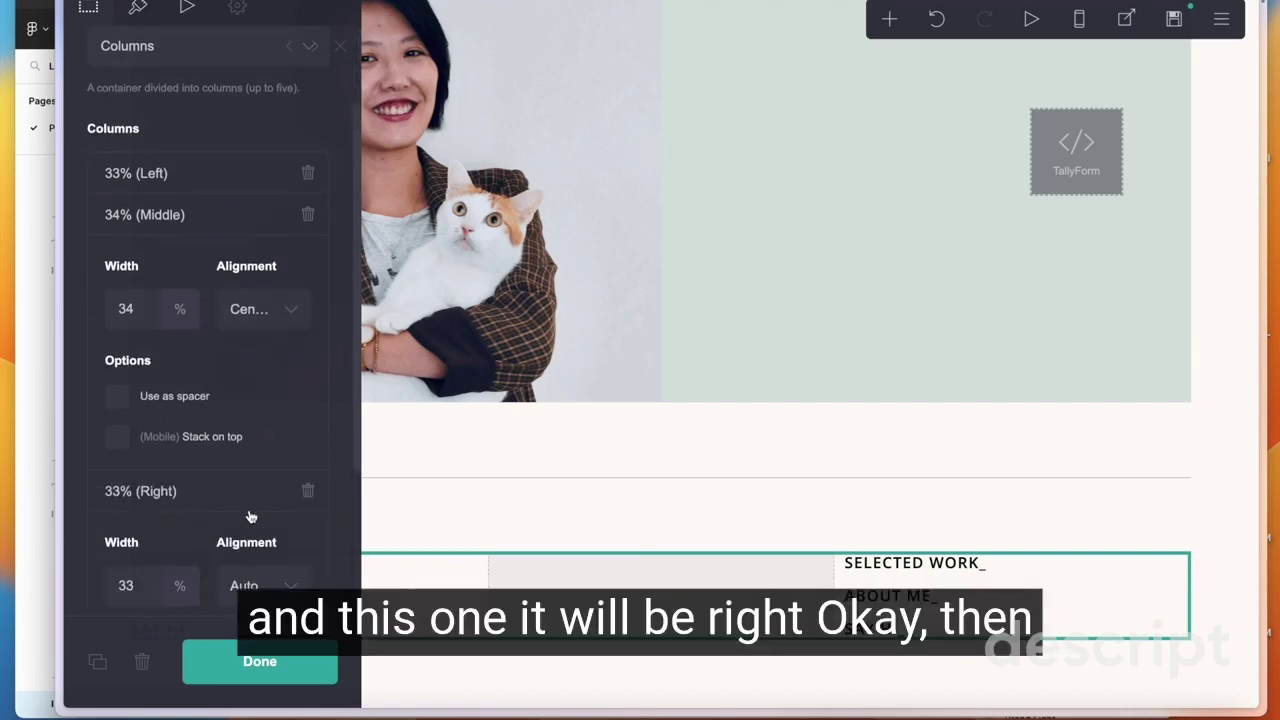
{"action": "scroll", "coordinate": [251, 516], "scroll_direction": "down", "scroll_amount": 3}
{"action": "left_click", "coordinate": [280, 350]}
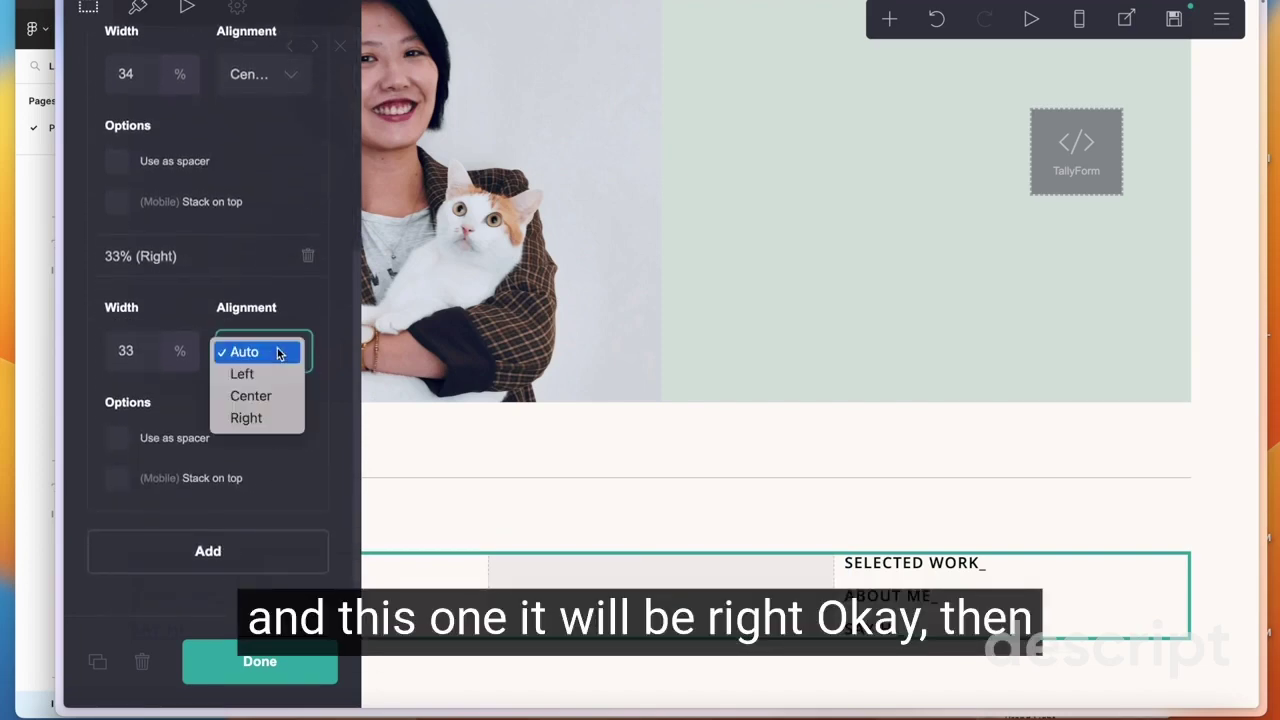
{"action": "left_click", "coordinate": [266, 418]}
Switch to the Figma design and examine how the heart frame is built inside the footer.
{"action": "left_click", "coordinate": [860, 545]}
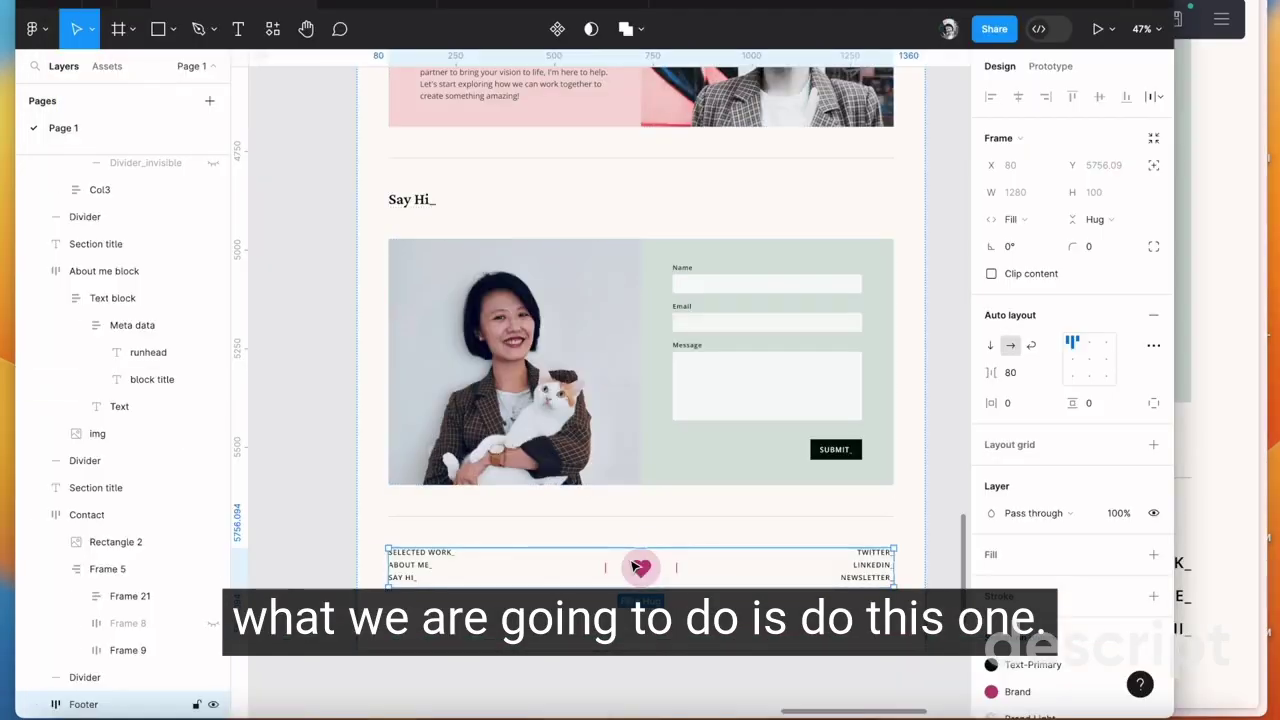
{"action": "left_click", "coordinate": [645, 570]}
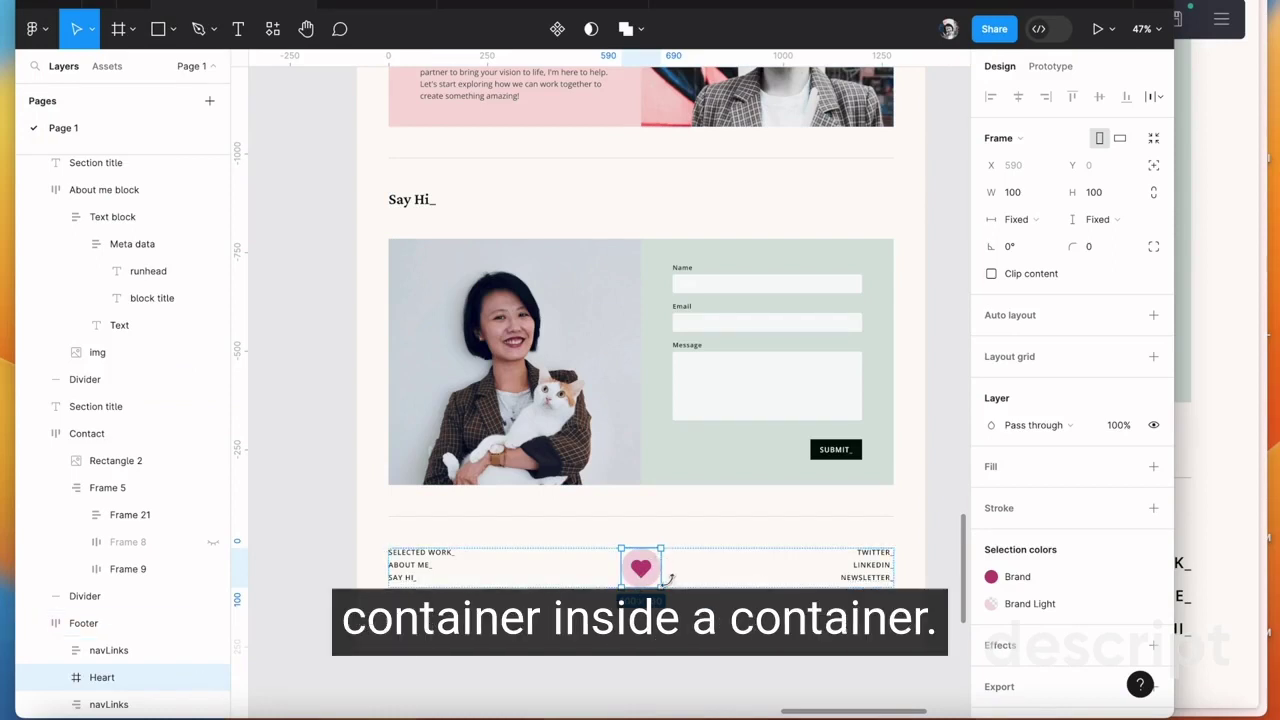
{"action": "left_click", "coordinate": [677, 577]}
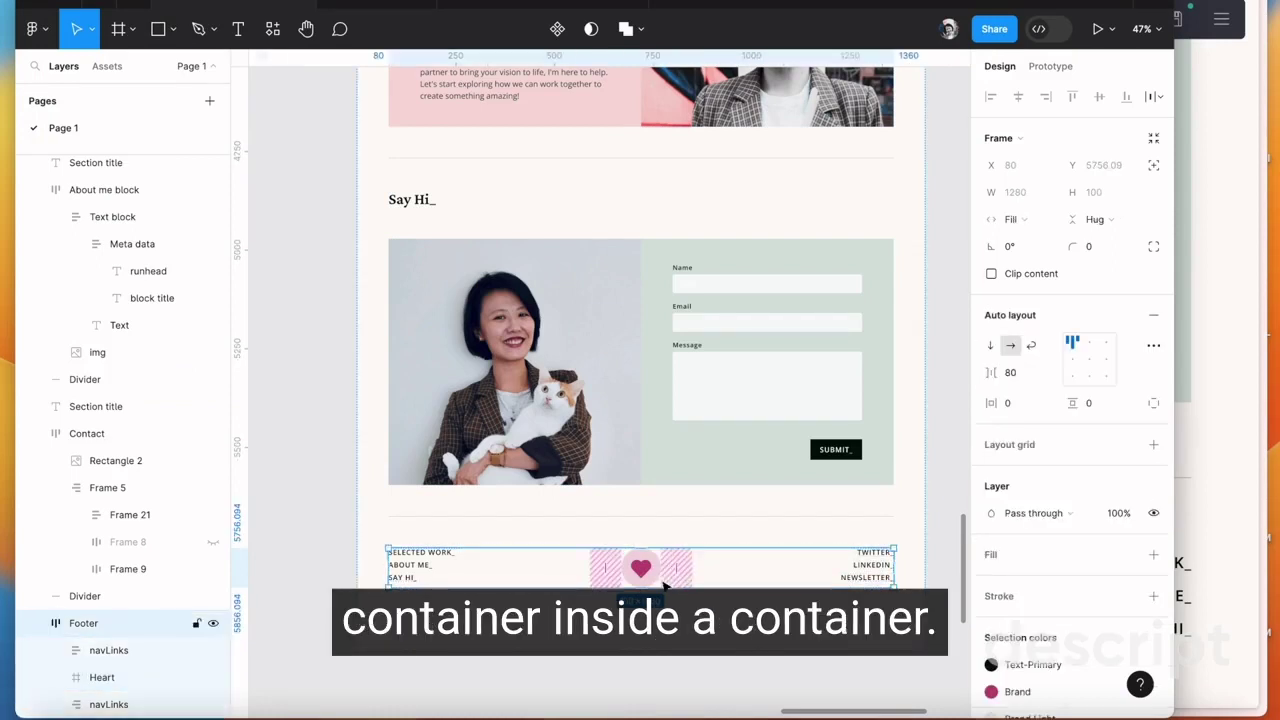
{"action": "left_click", "coordinate": [654, 588]}
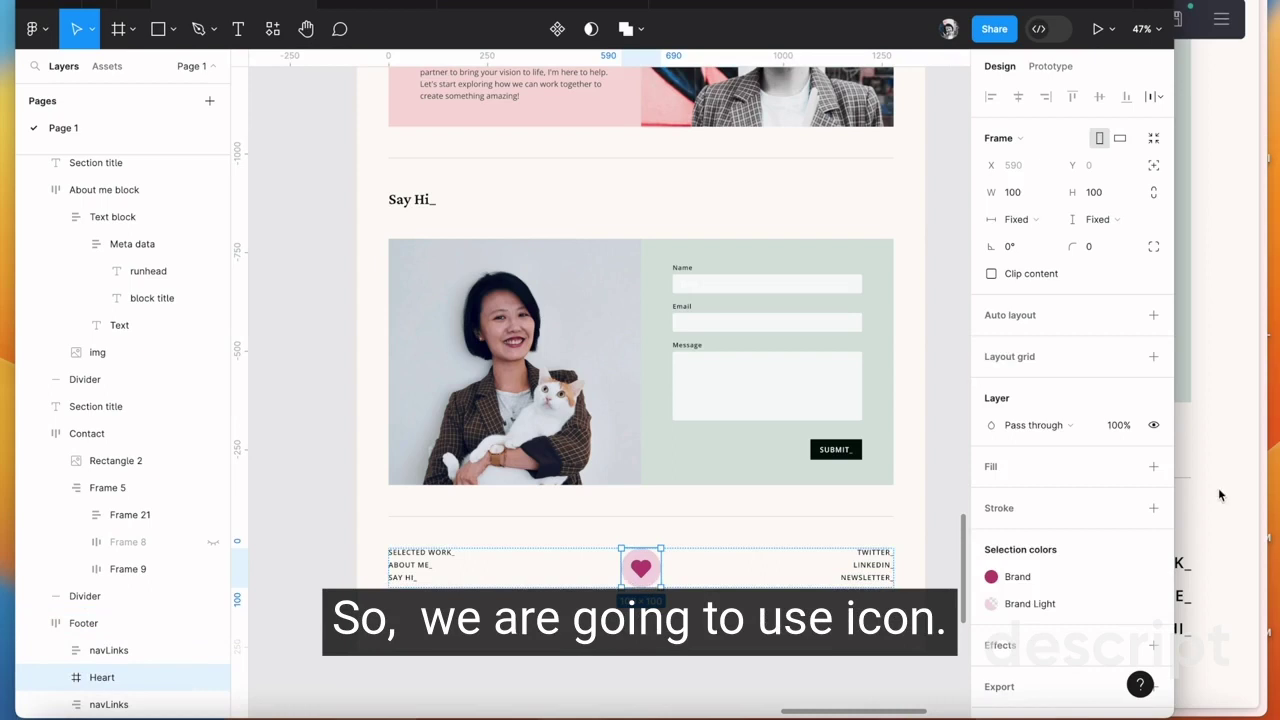
Switch back to Carrd, add an Icons element and place it in the footer's empty middle column.
{"action": "left_click", "coordinate": [1218, 487]}
{"action": "left_click", "coordinate": [757, 580]}
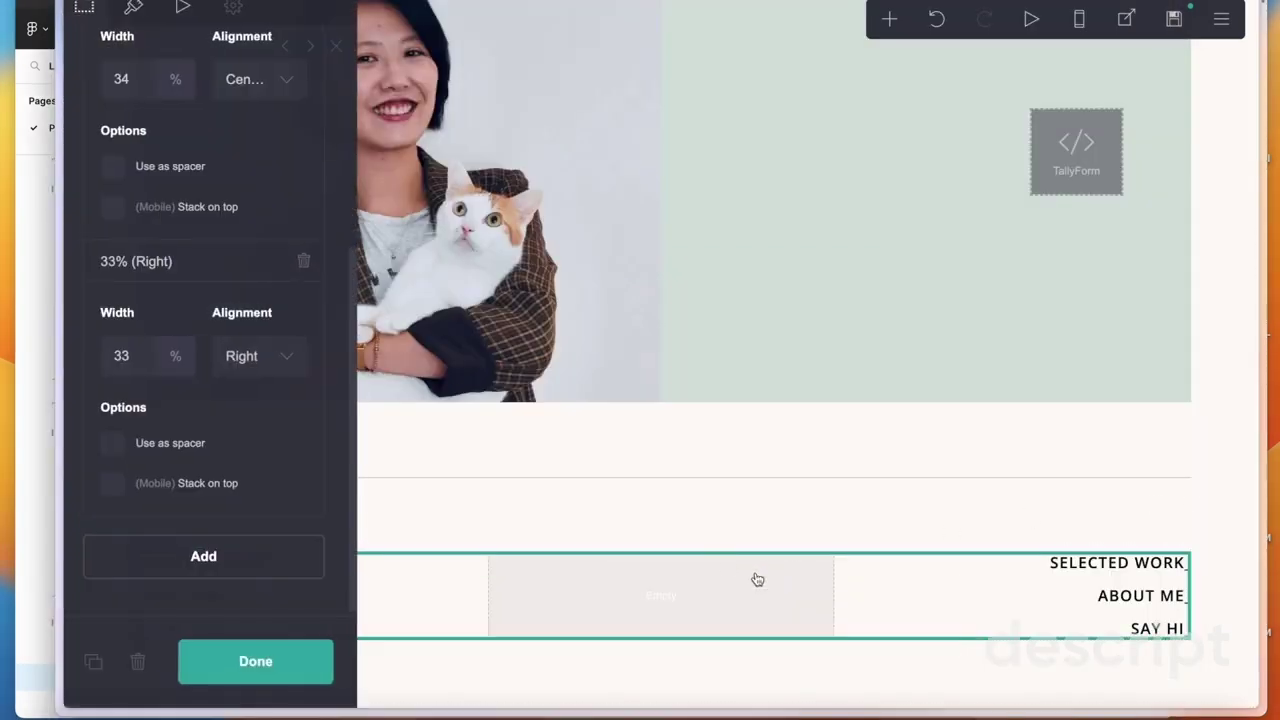
{"action": "left_click", "coordinate": [668, 527]}
{"action": "left_click", "coordinate": [890, 20]}
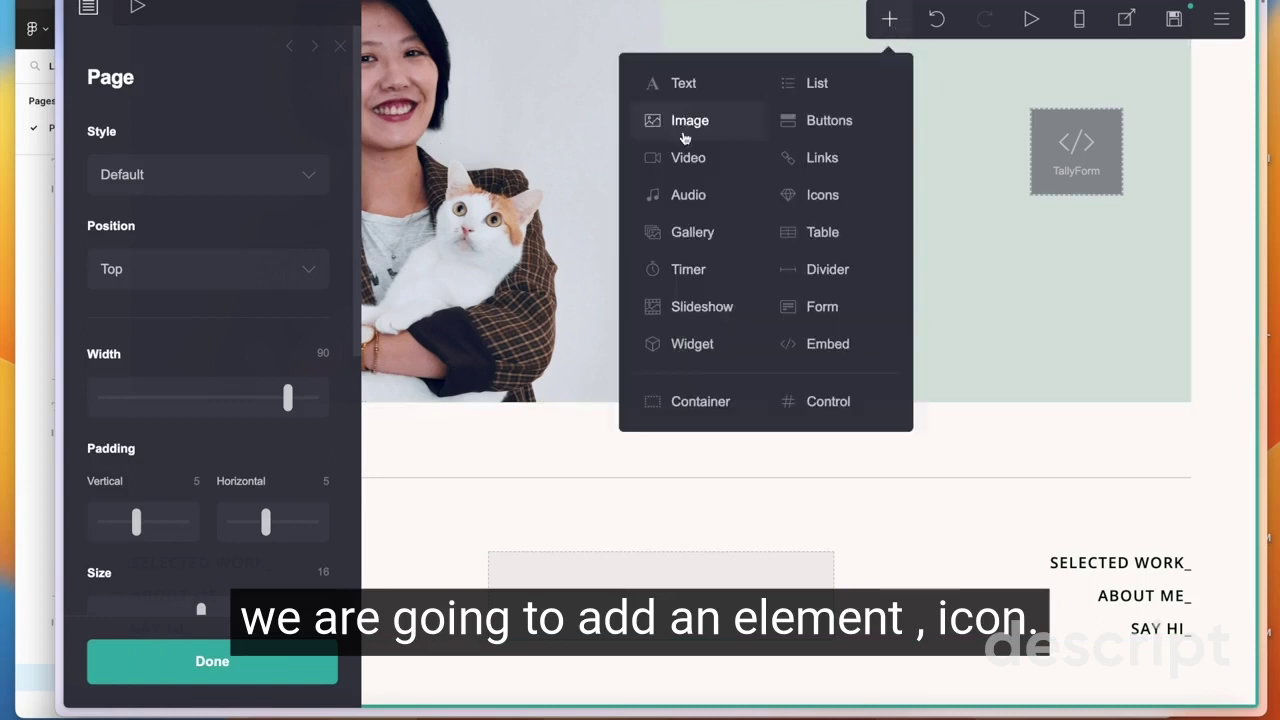
{"action": "left_click", "coordinate": [815, 197]}
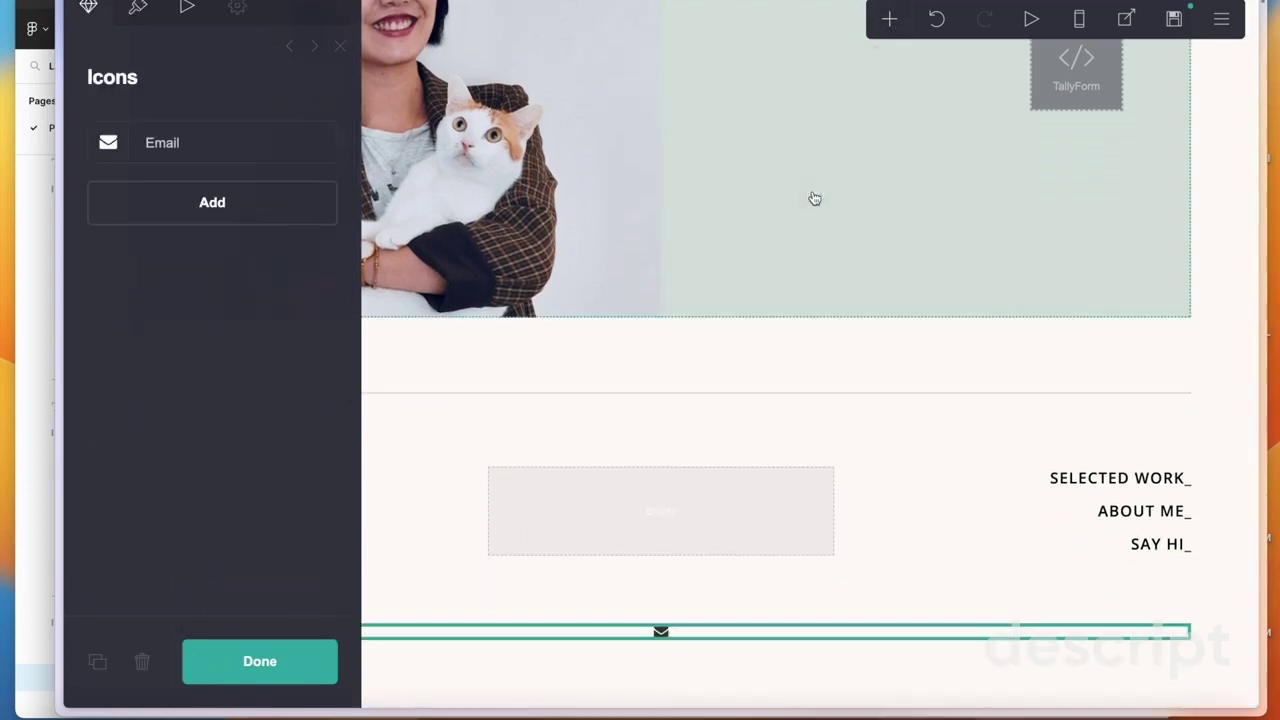
{"action": "left_click_drag", "start_coordinate": [664, 636], "coordinate": [668, 514]}
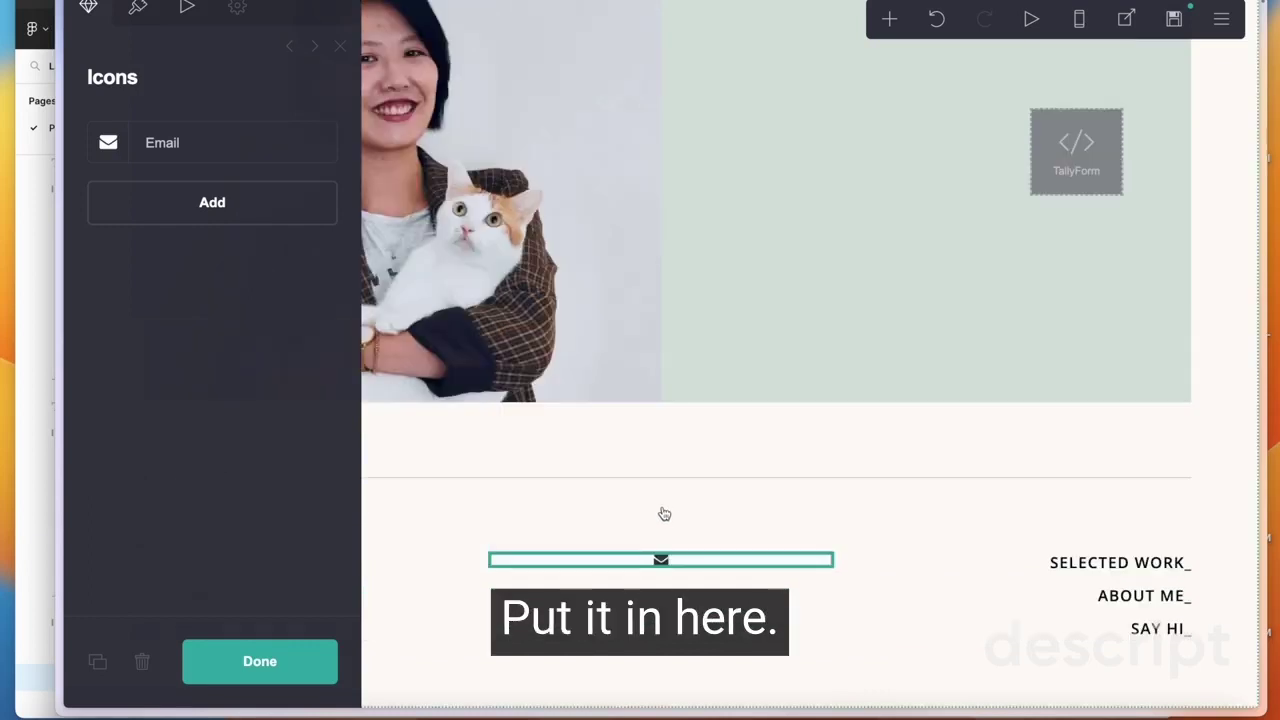
Change the footer icon's type from Email to Heart and set its icon color to the Figma Brand color.
{"action": "left_click", "coordinate": [165, 143]}
{"action": "left_click", "coordinate": [200, 237]}
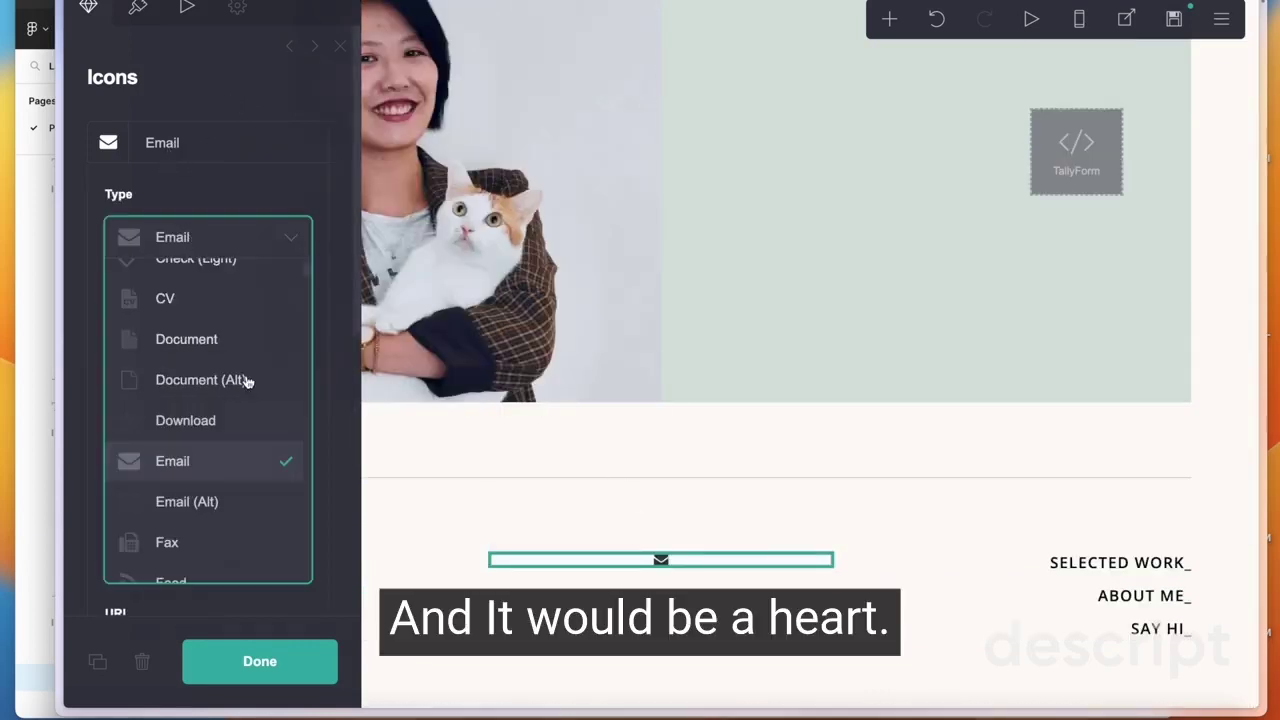
{"action": "scroll", "coordinate": [226, 340], "scroll_direction": "up", "scroll_amount": 5}
{"action": "left_click", "coordinate": [213, 243]}
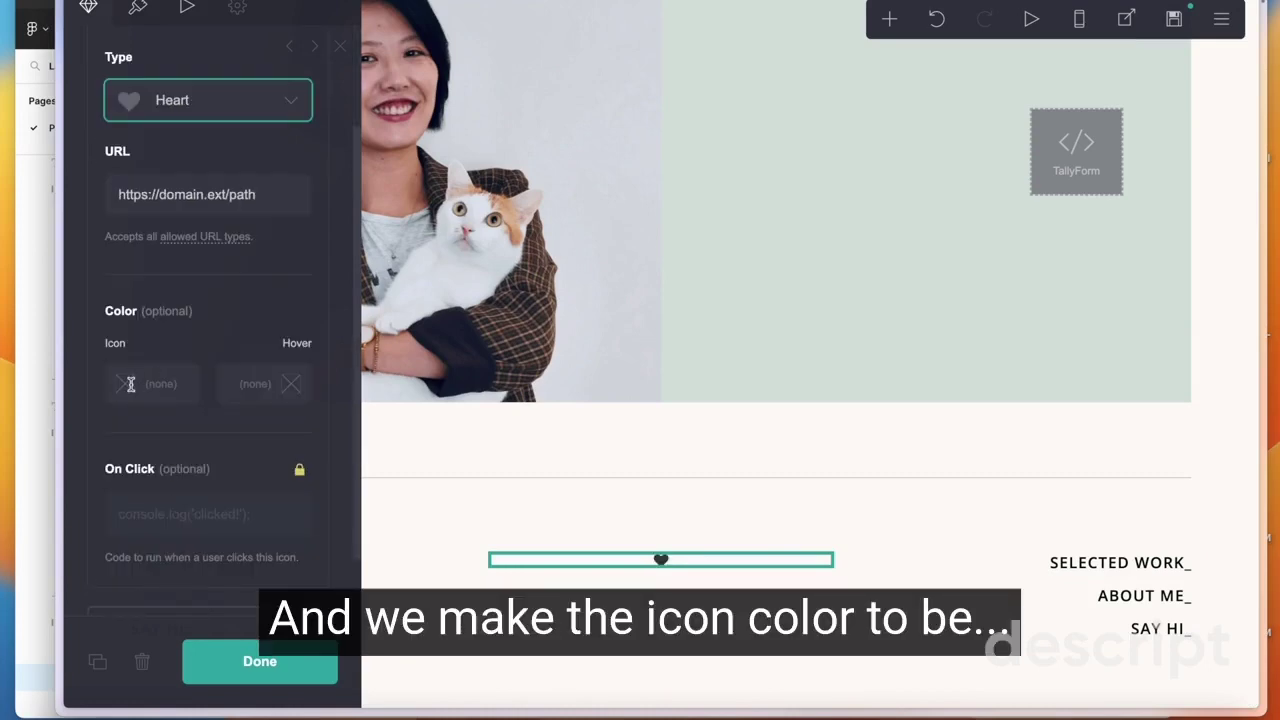
{"action": "left_click", "coordinate": [130, 384]}
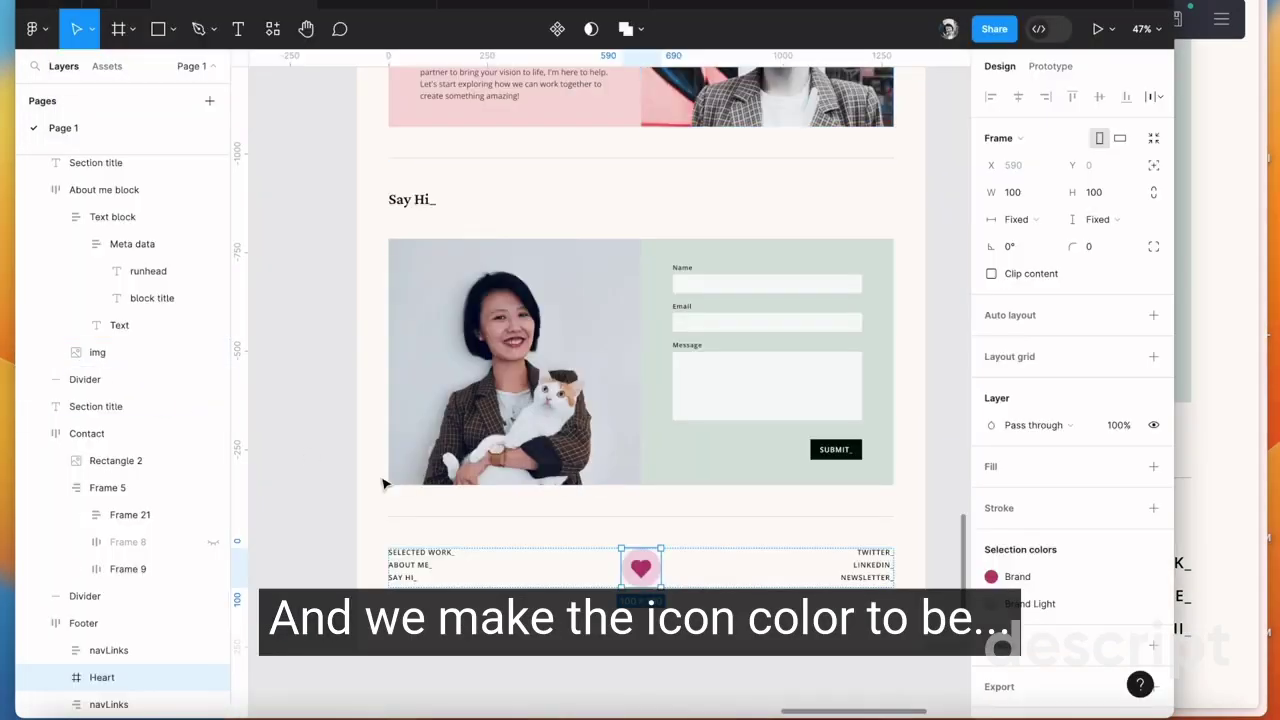
{"action": "left_click", "coordinate": [1095, 577]}
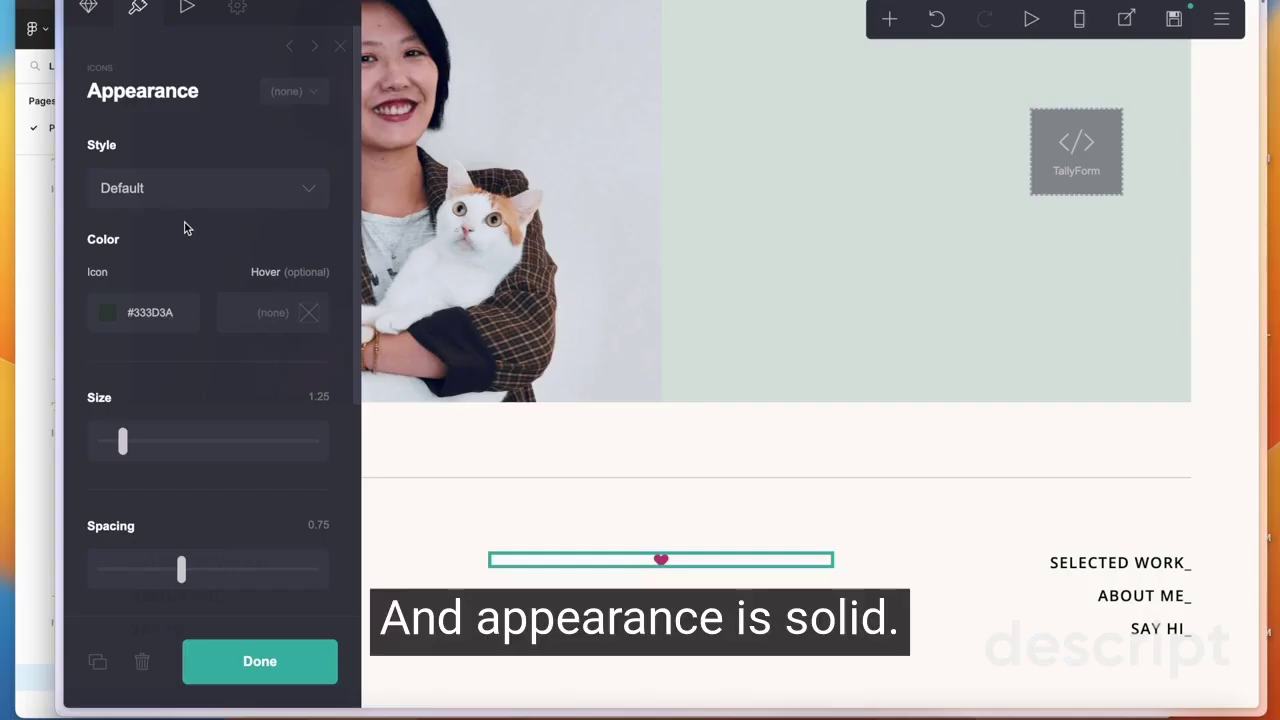
Set the heart icon's appearance style to Solid, and open the Brand Light color style in Figma for its background color.
{"action": "left_click", "coordinate": [253, 190]}
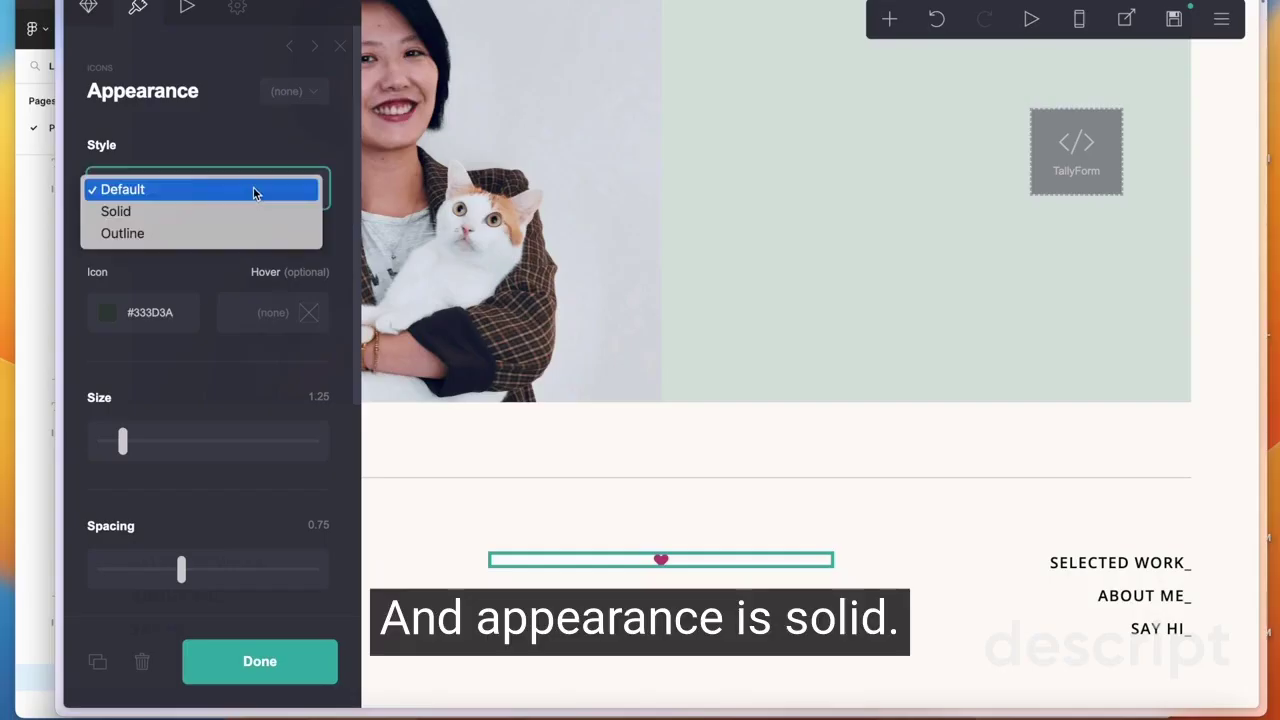
{"action": "left_click", "coordinate": [245, 211]}
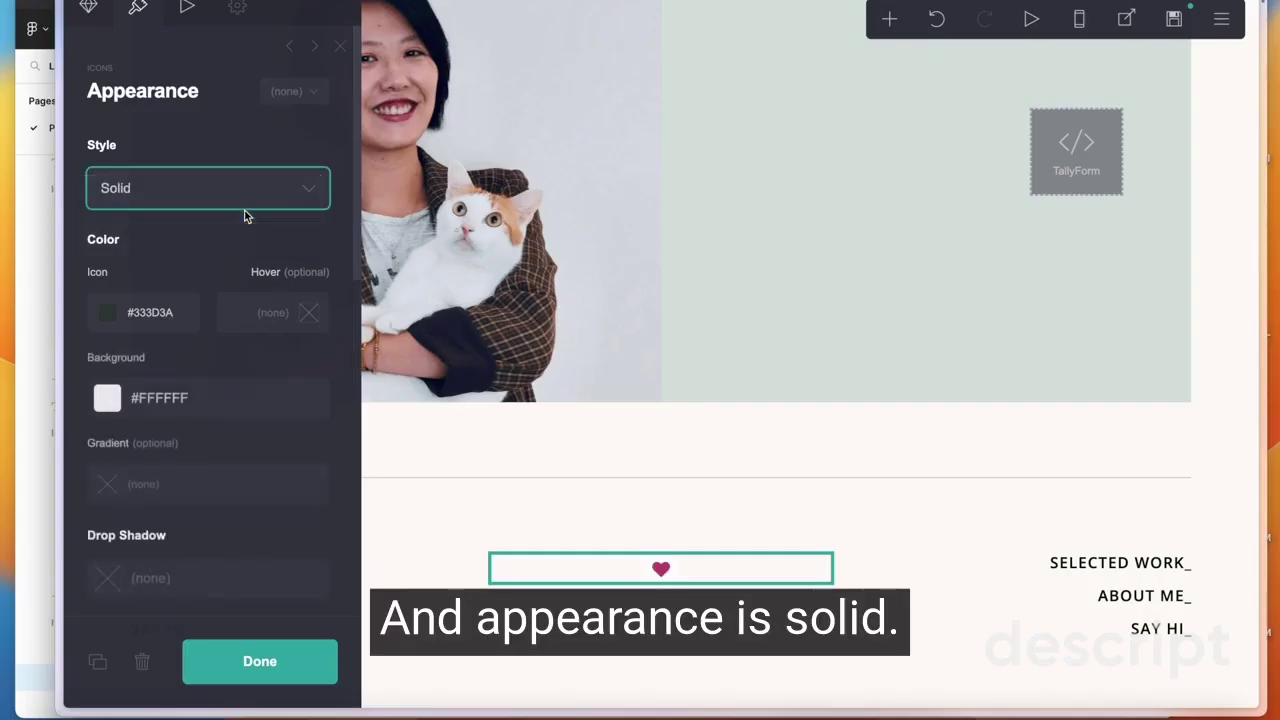
{"action": "left_click", "coordinate": [145, 399]}
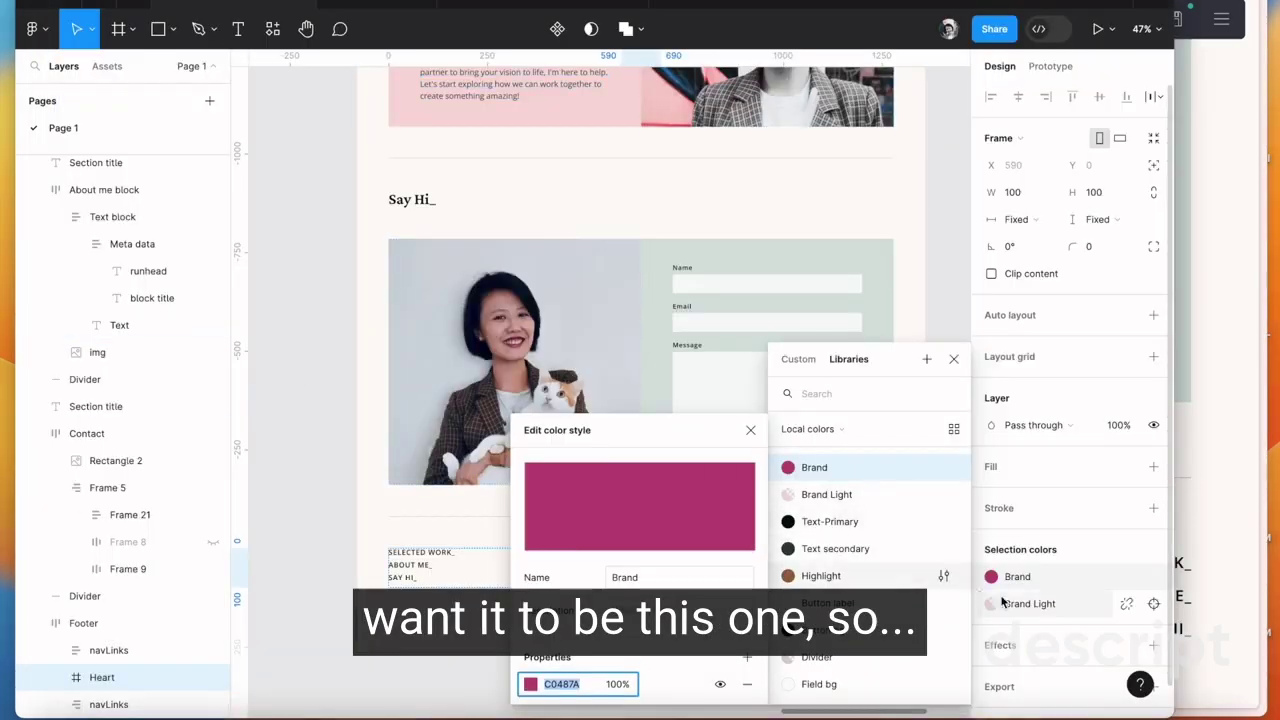
{"action": "left_click", "coordinate": [1030, 604]}
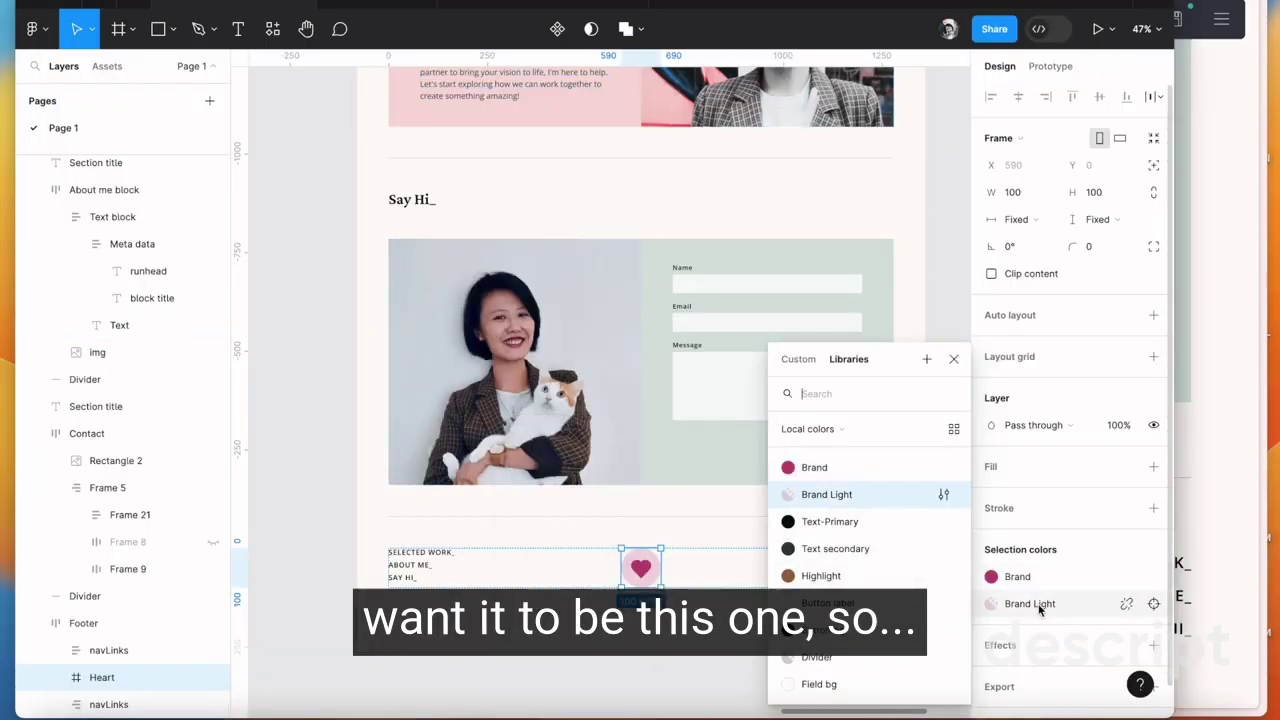
{"action": "left_click", "coordinate": [943, 494]}
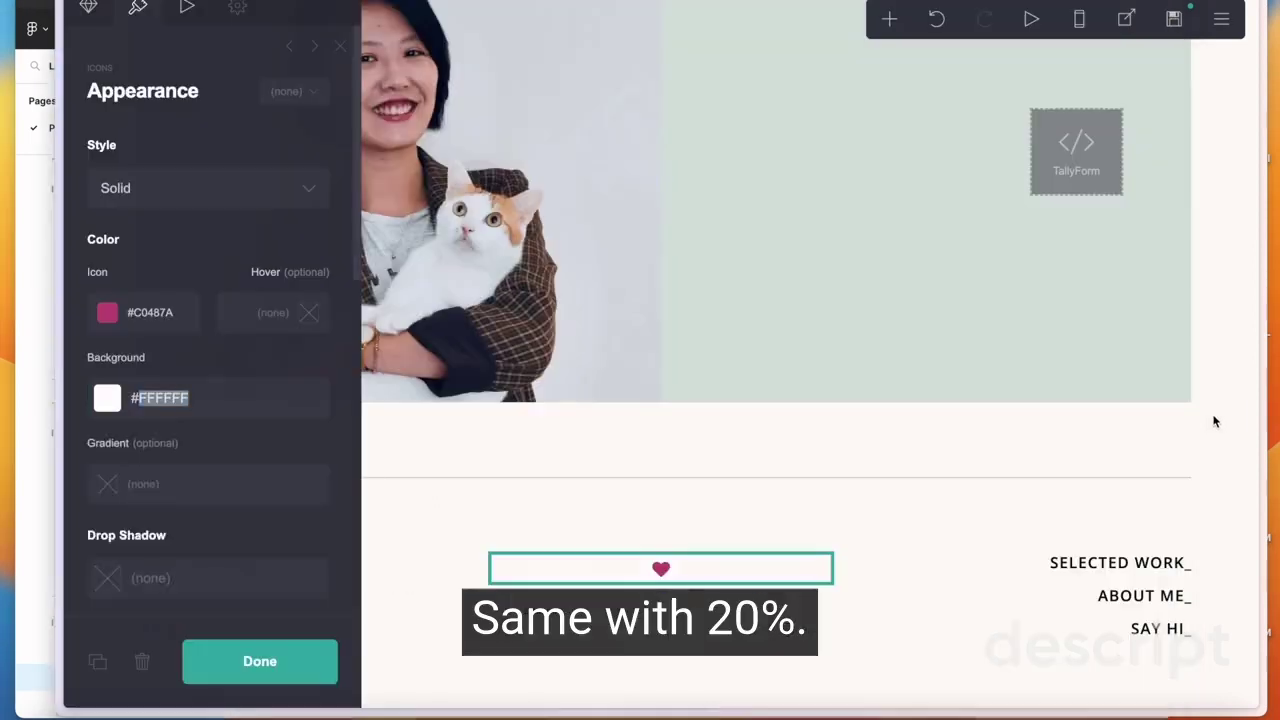
Back in Carrd, set the heart icon's background to the semi-transparent brand color #C0487A38.
{"action": "left_click", "coordinate": [227, 396]}
{"action": "scroll", "coordinate": [227, 396], "scroll_direction": "down", "scroll_amount": 3}
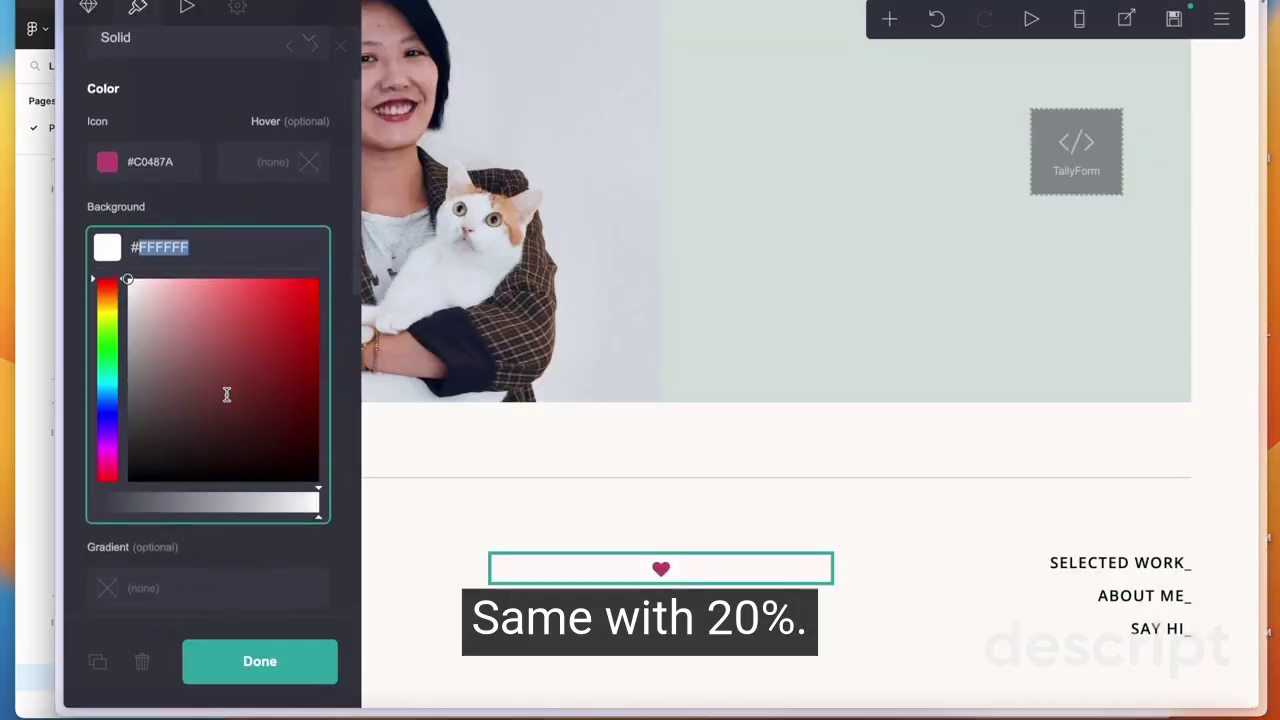
{"action": "type", "text": "C0487A"}
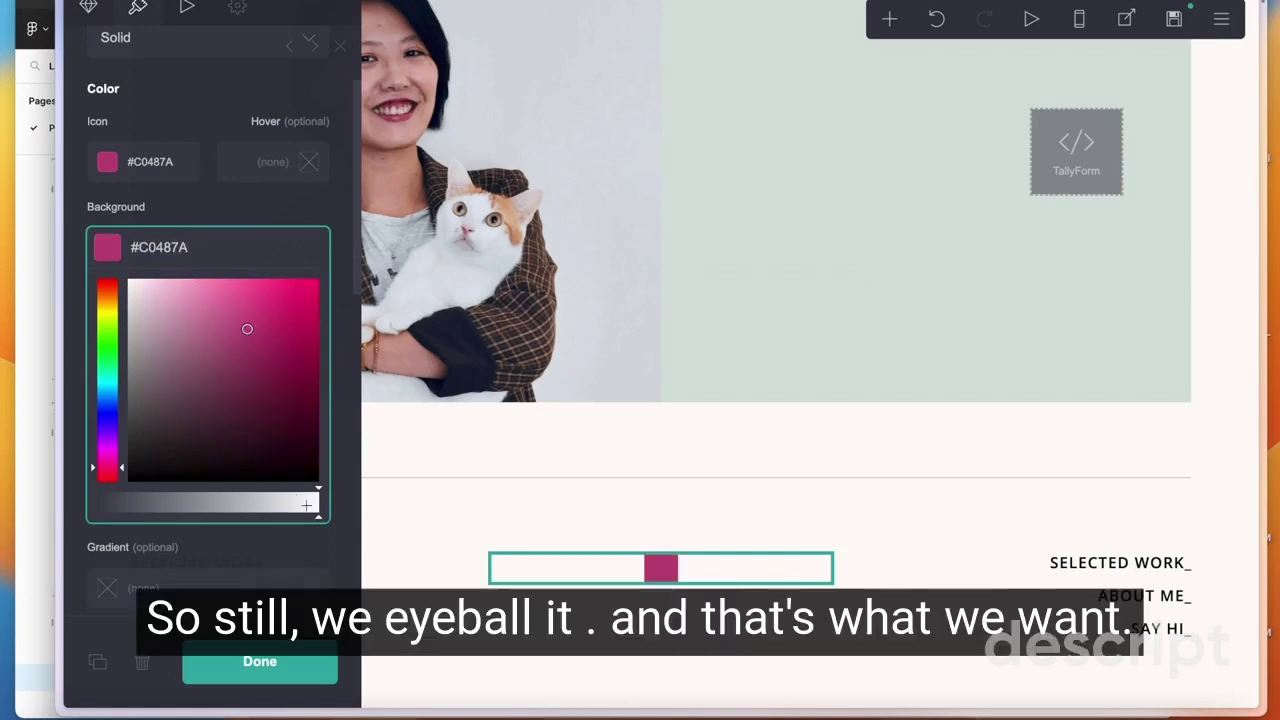
{"action": "left_click", "coordinate": [255, 521]}
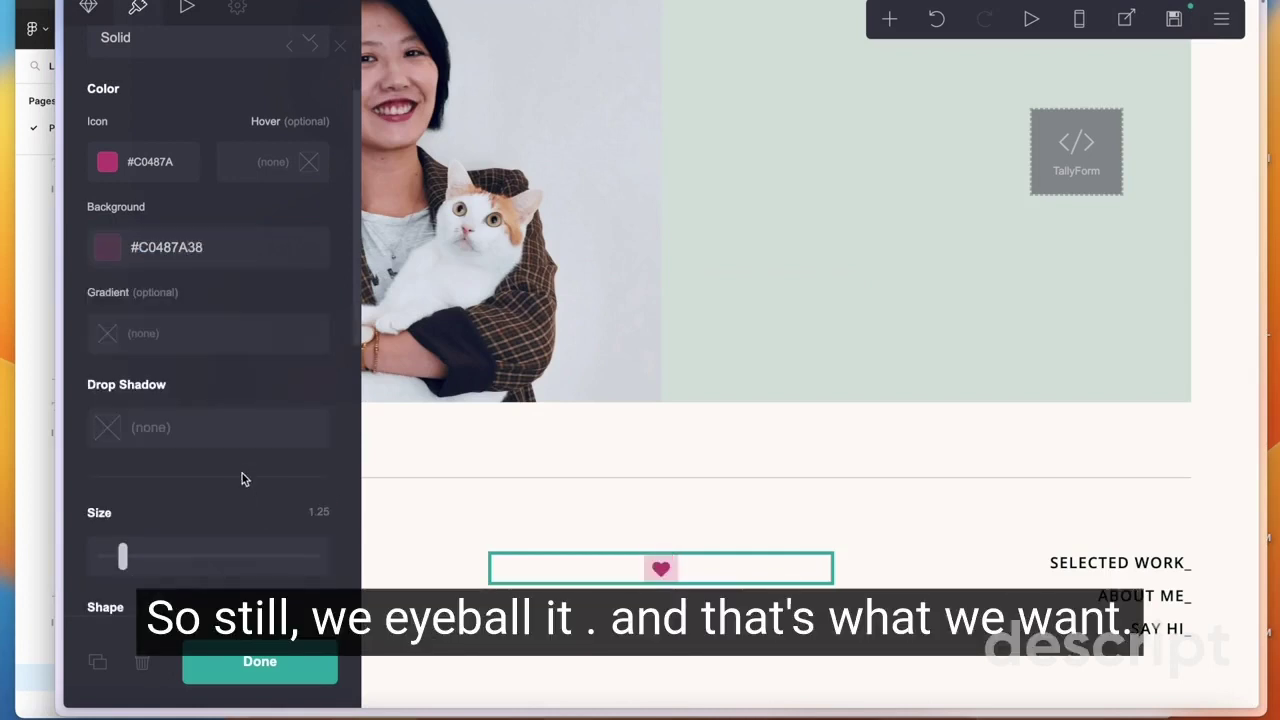
Set the shape of the heart icon's background to Circle.
{"action": "scroll", "coordinate": [243, 477], "scroll_direction": "up", "scroll_amount": 1}
{"action": "scroll", "coordinate": [243, 477], "scroll_direction": "down", "scroll_amount": 2}
{"action": "scroll", "coordinate": [226, 468], "scroll_direction": "down", "scroll_amount": 4}
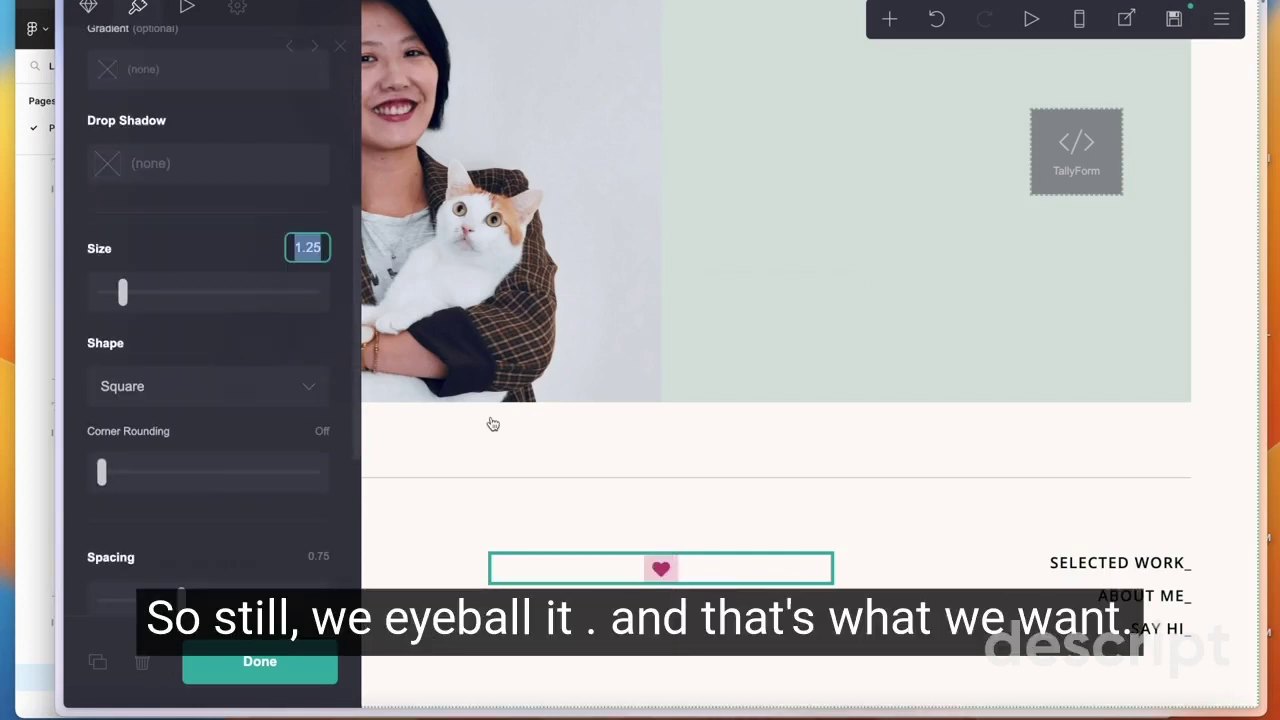
{"action": "left_click", "coordinate": [296, 401]}
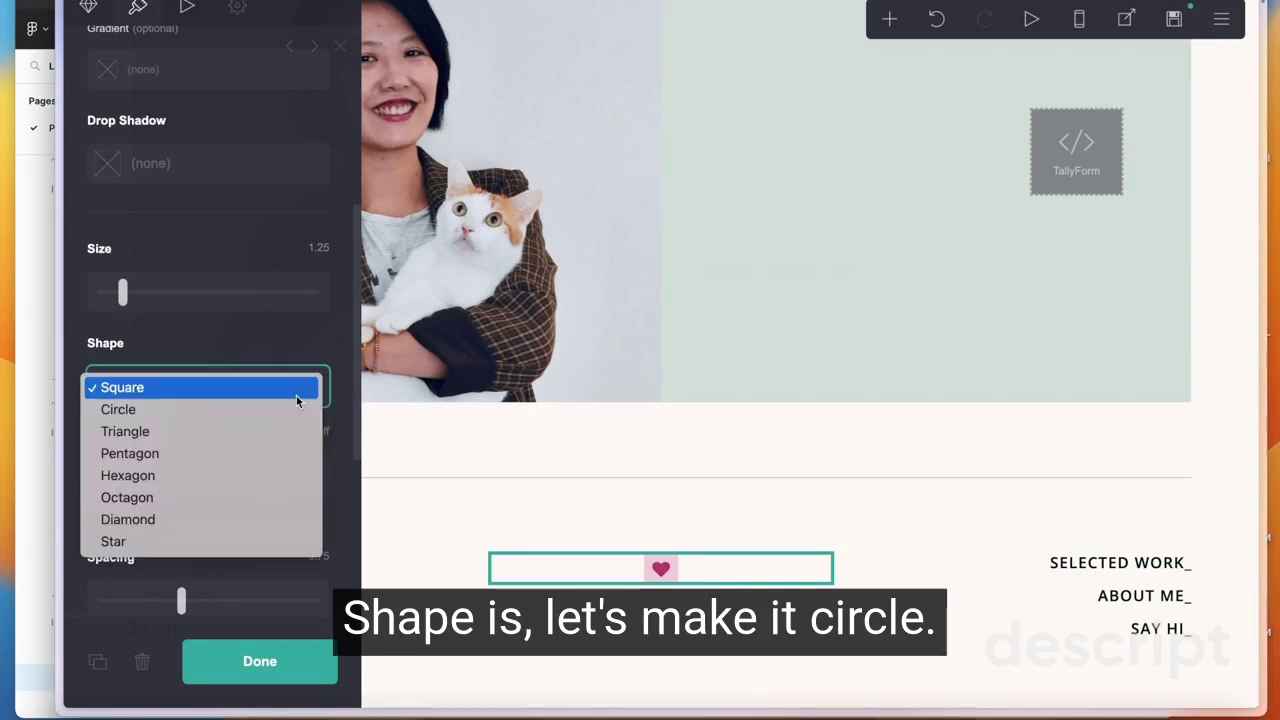
{"action": "left_click", "coordinate": [230, 411]}
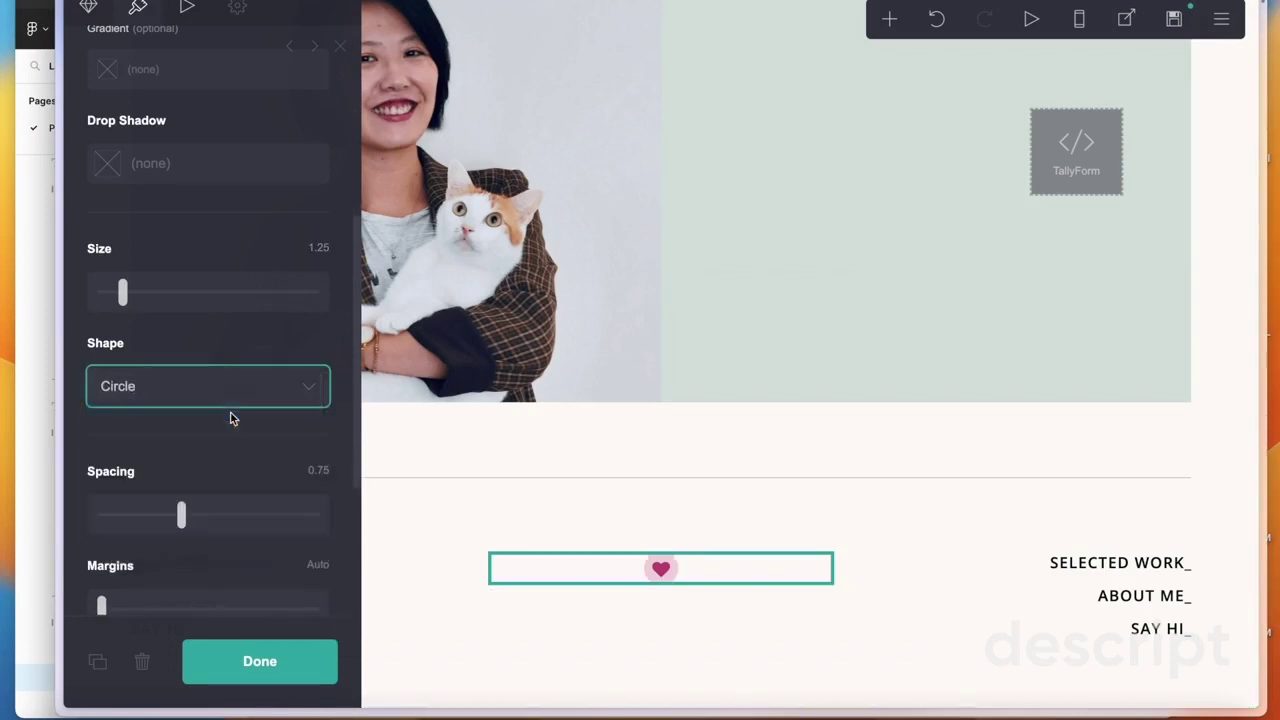
Switch to Figma, close the color style dialogs and check the size of the Heart frame.
{"action": "key", "text": "super+z"}
{"action": "left_click", "coordinate": [23, 300]}
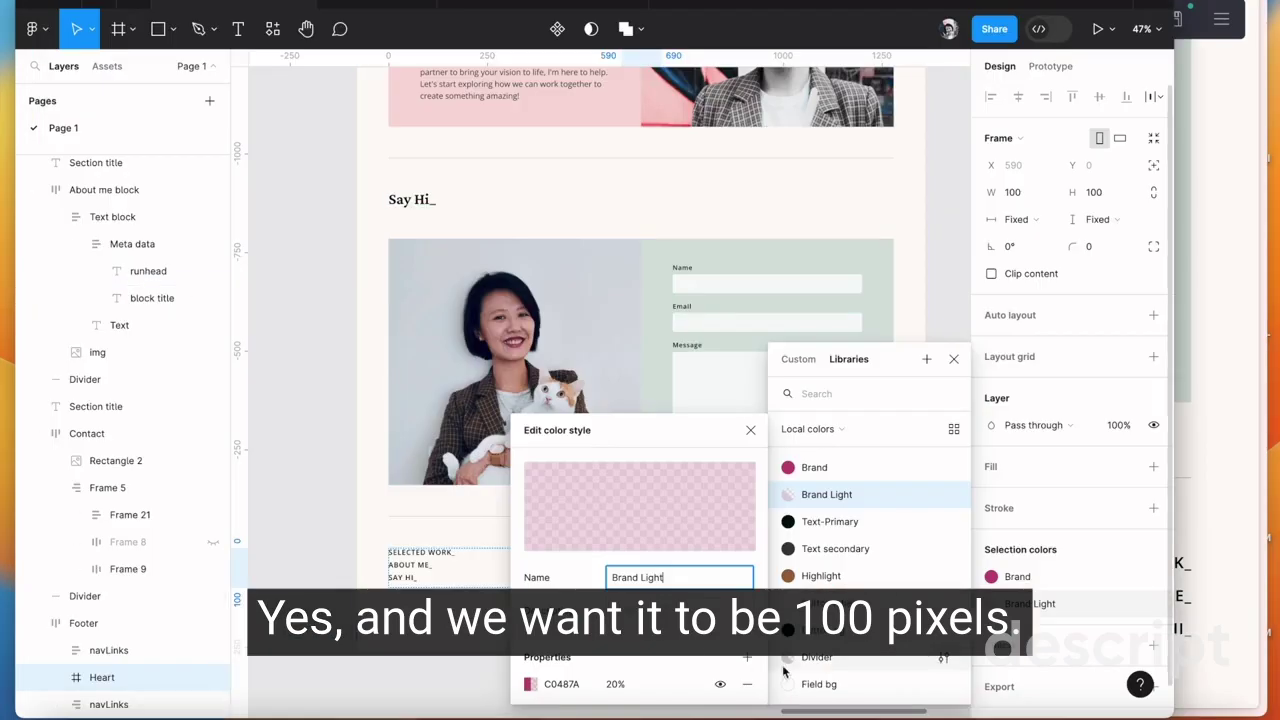
{"action": "left_click", "coordinate": [954, 358]}
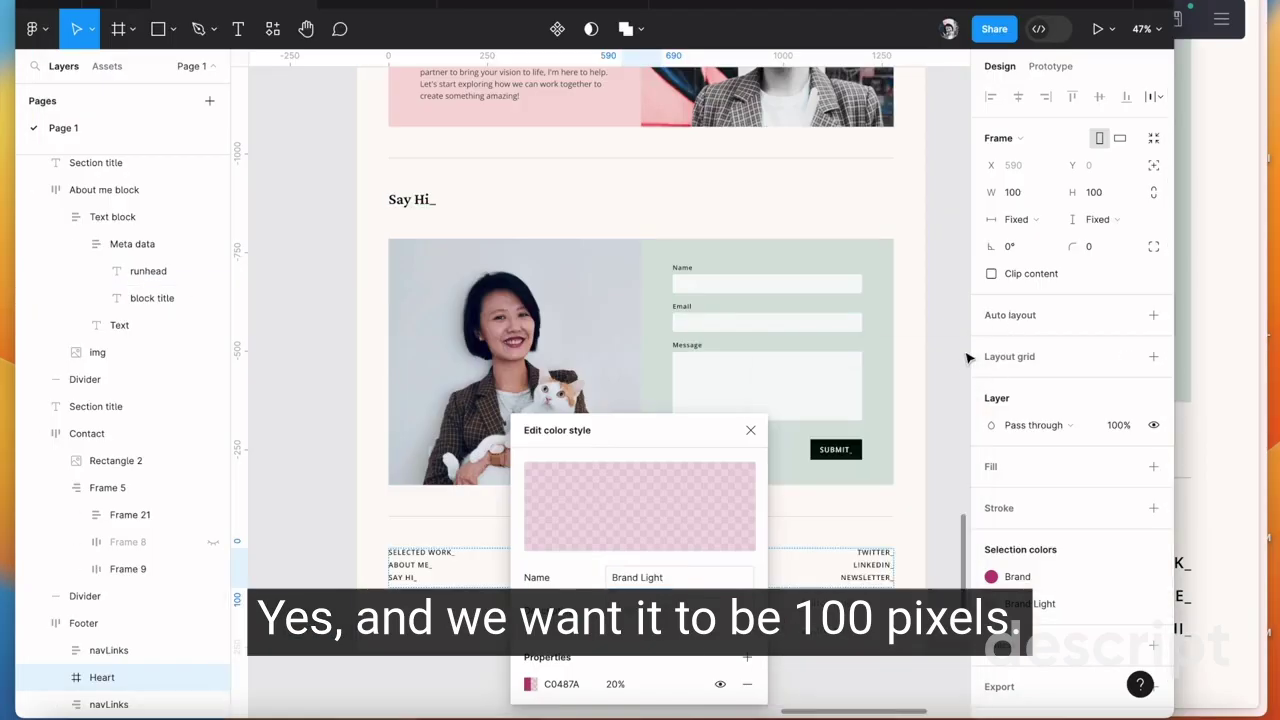
{"action": "left_click", "coordinate": [750, 430]}
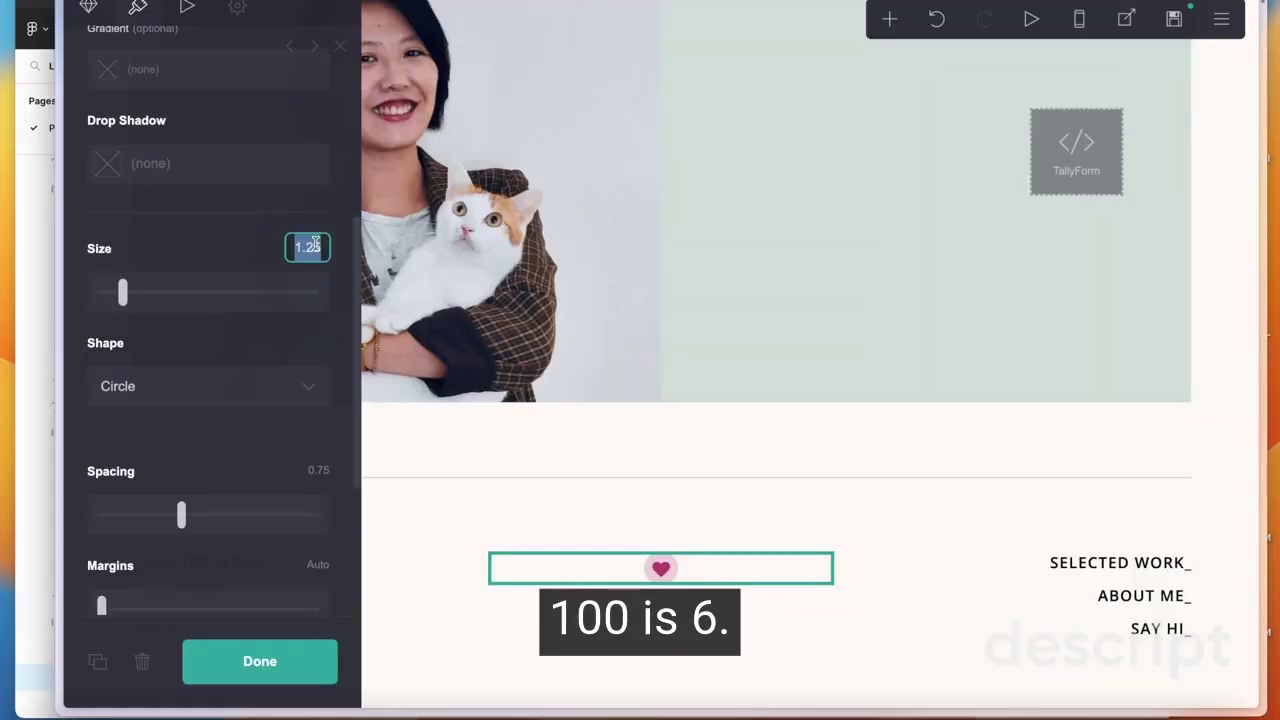
Calculate 100/16 and try 6.25 as the heart icon's size in Carrd.
{"action": "key", "text": "alt+space"}
{"action": "type", "text": "100/16"}
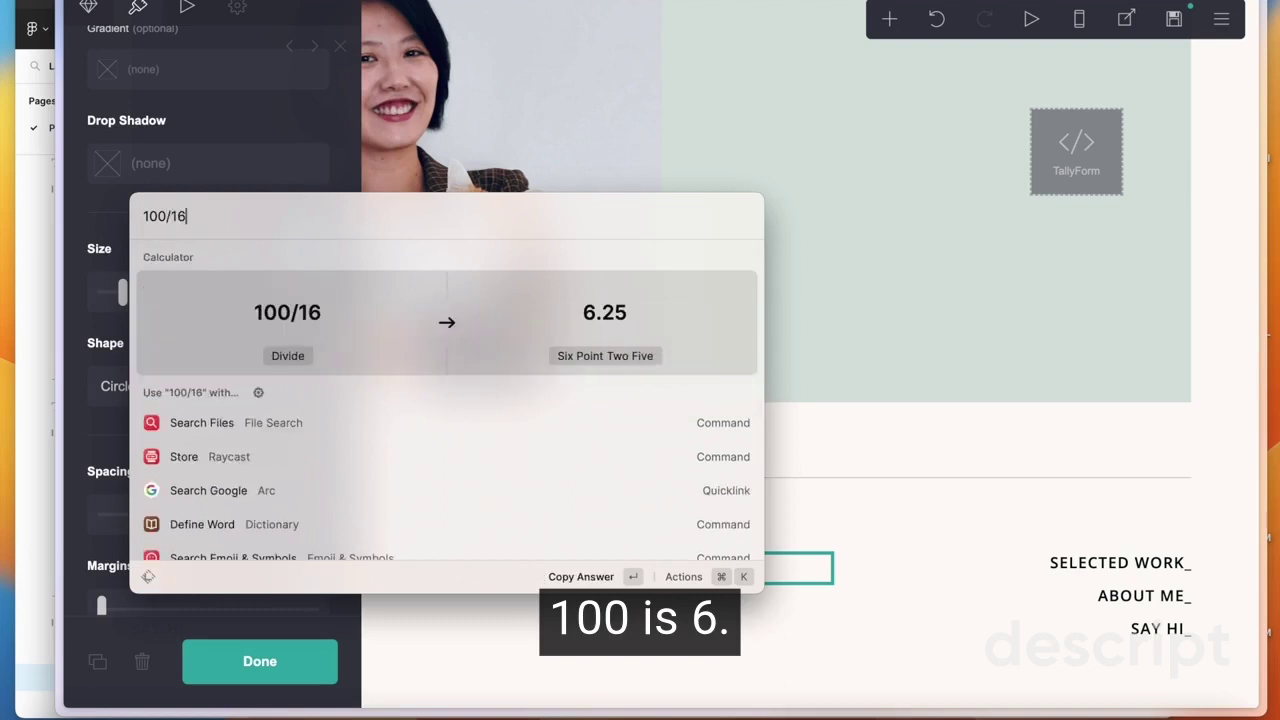
{"action": "key", "text": "Return"}
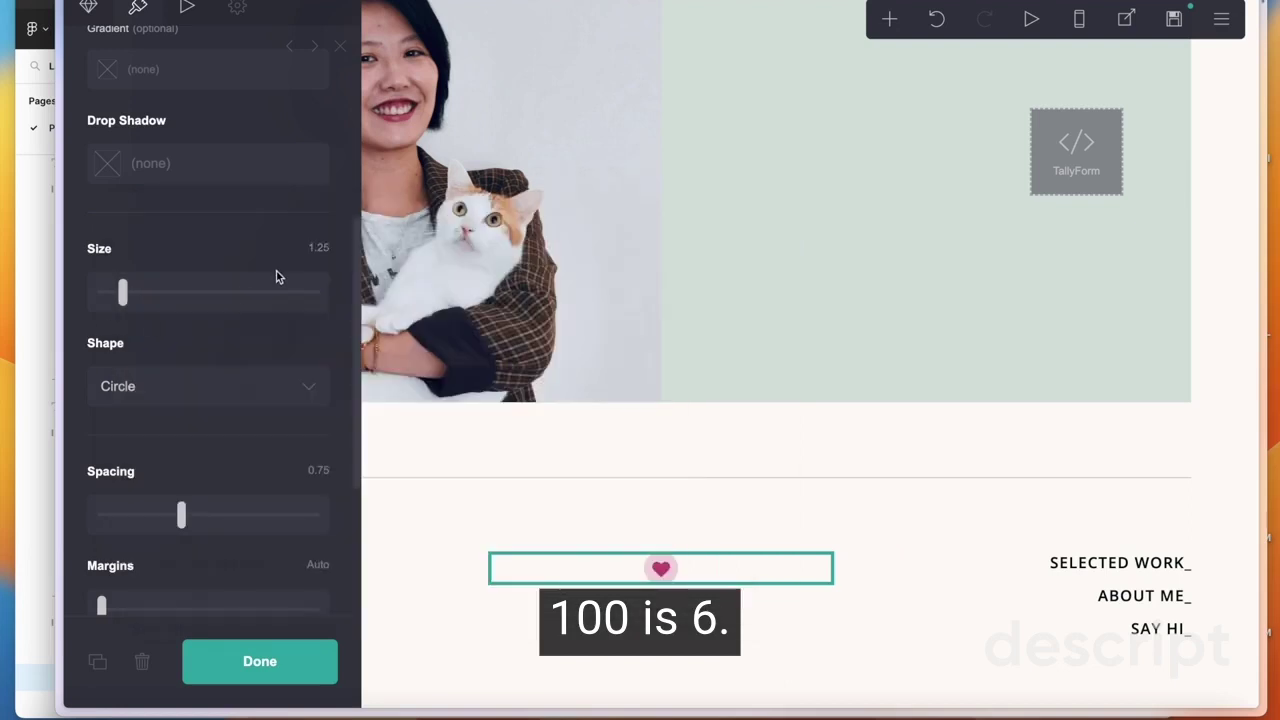
{"action": "left_click", "coordinate": [307, 247]}
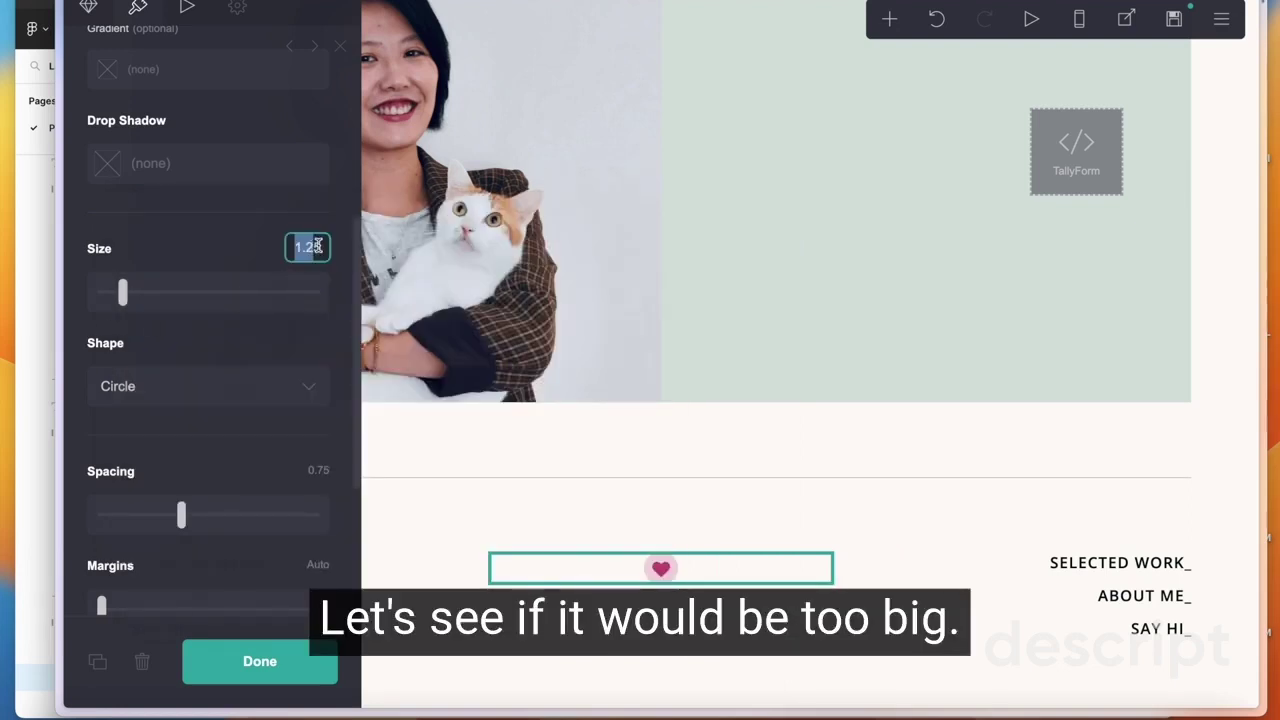
{"action": "type", "text": "6.25"}
{"action": "scroll", "coordinate": [1066, 583], "scroll_direction": "down", "scroll_amount": 2}
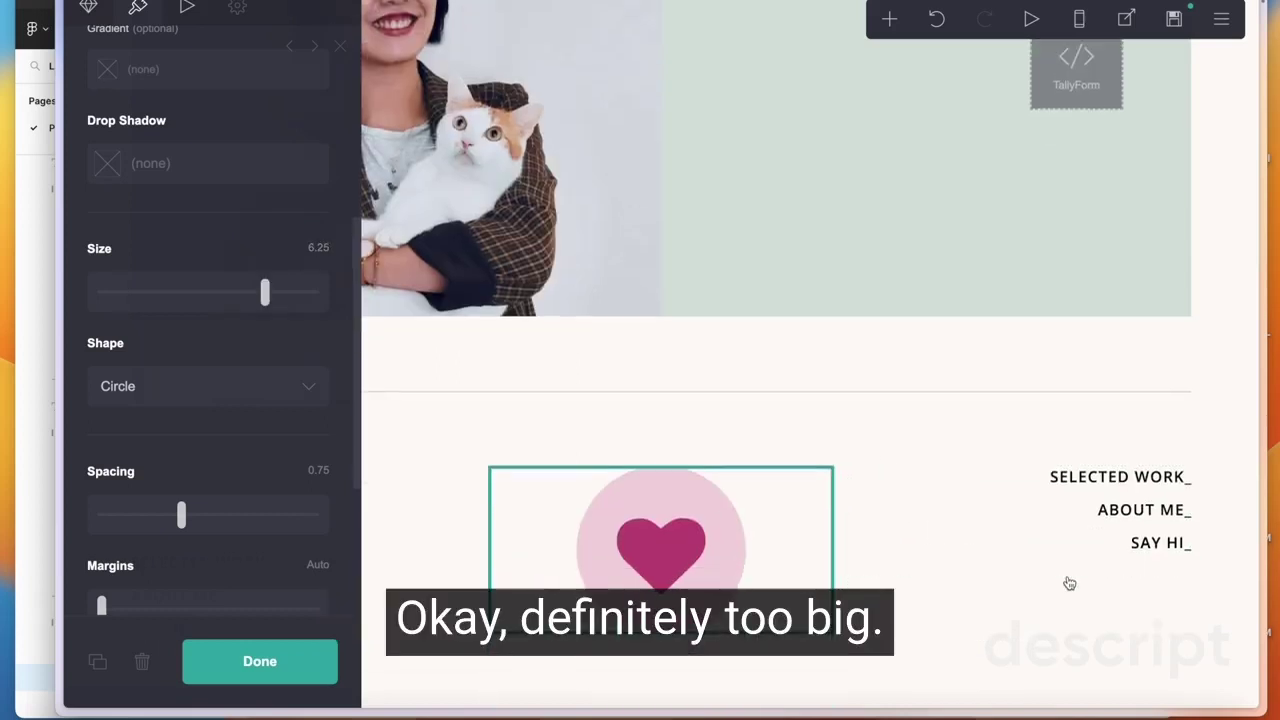
Set the heart icon's size to 3, review its remaining appearance settings and close them.
{"action": "left_click", "coordinate": [309, 246]}
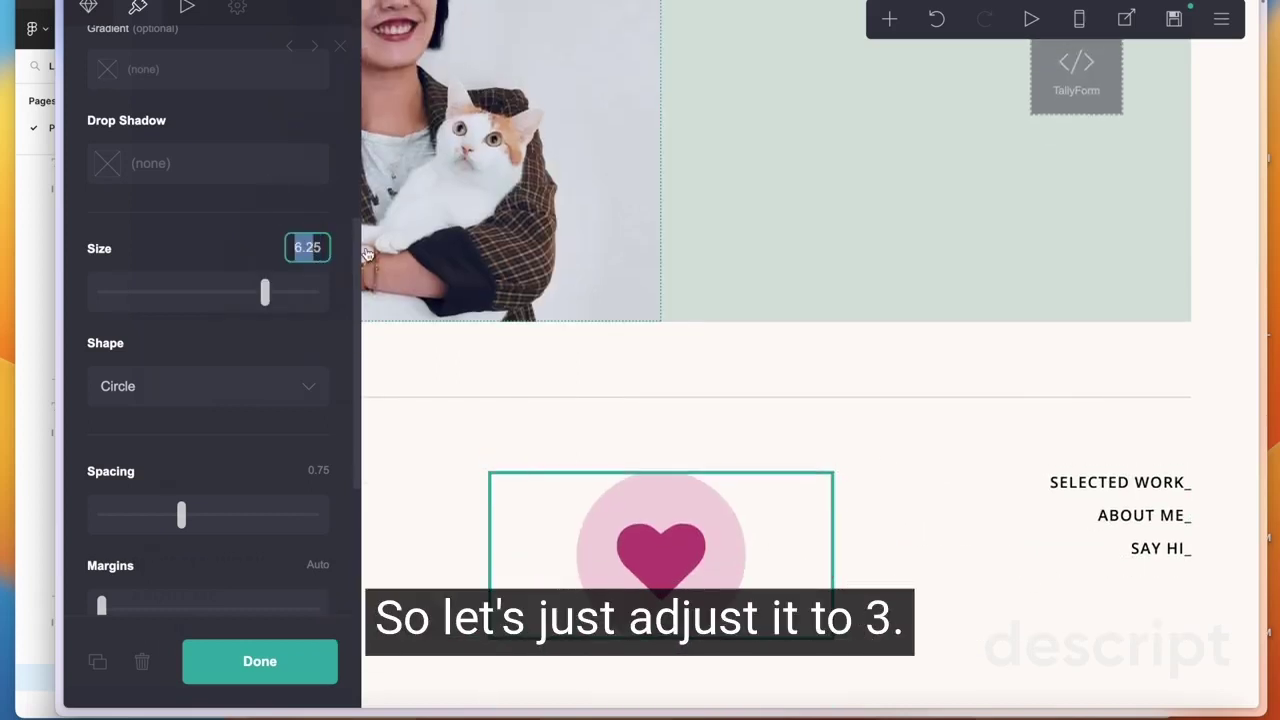
{"action": "key", "text": "BackSpace"}
{"action": "key", "text": "BackSpace"}
{"action": "key", "text": "BackSpace"}
{"action": "type", "text": "3"}
{"action": "key", "text": "Return"}
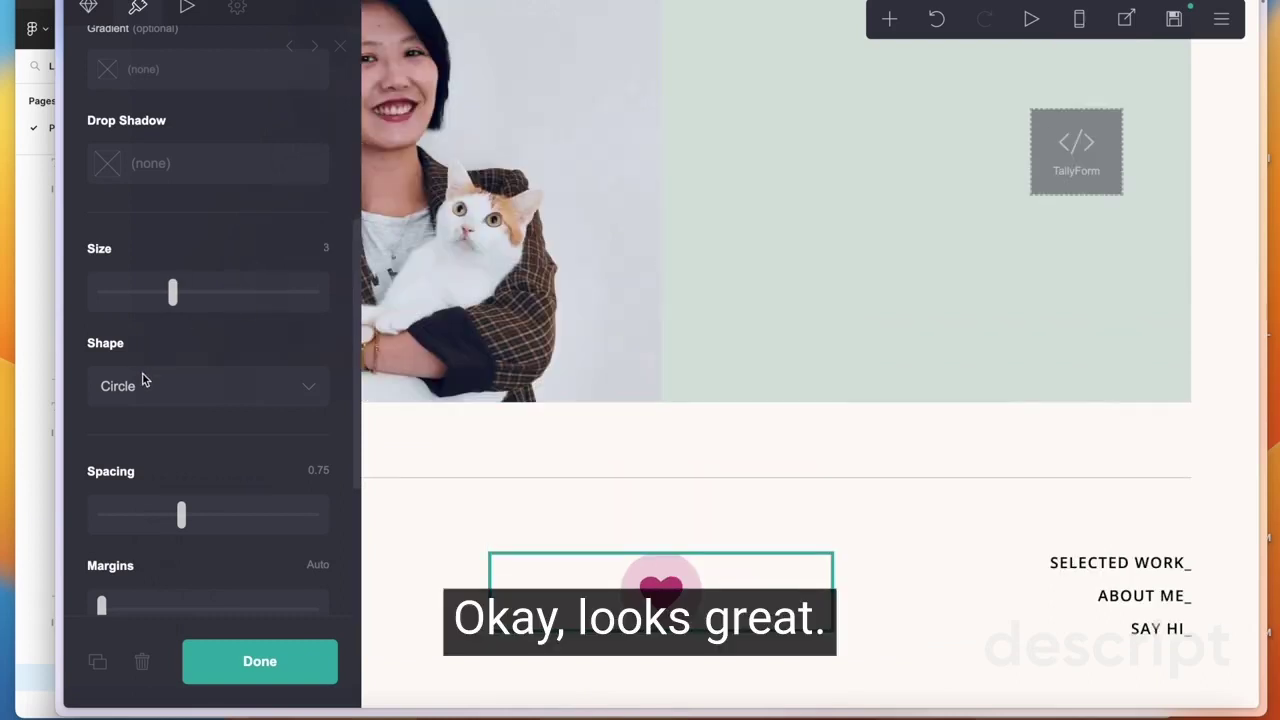
{"action": "scroll", "coordinate": [145, 378], "scroll_direction": "down", "scroll_amount": 4}
{"action": "scroll", "coordinate": [160, 376], "scroll_direction": "down", "scroll_amount": 2}
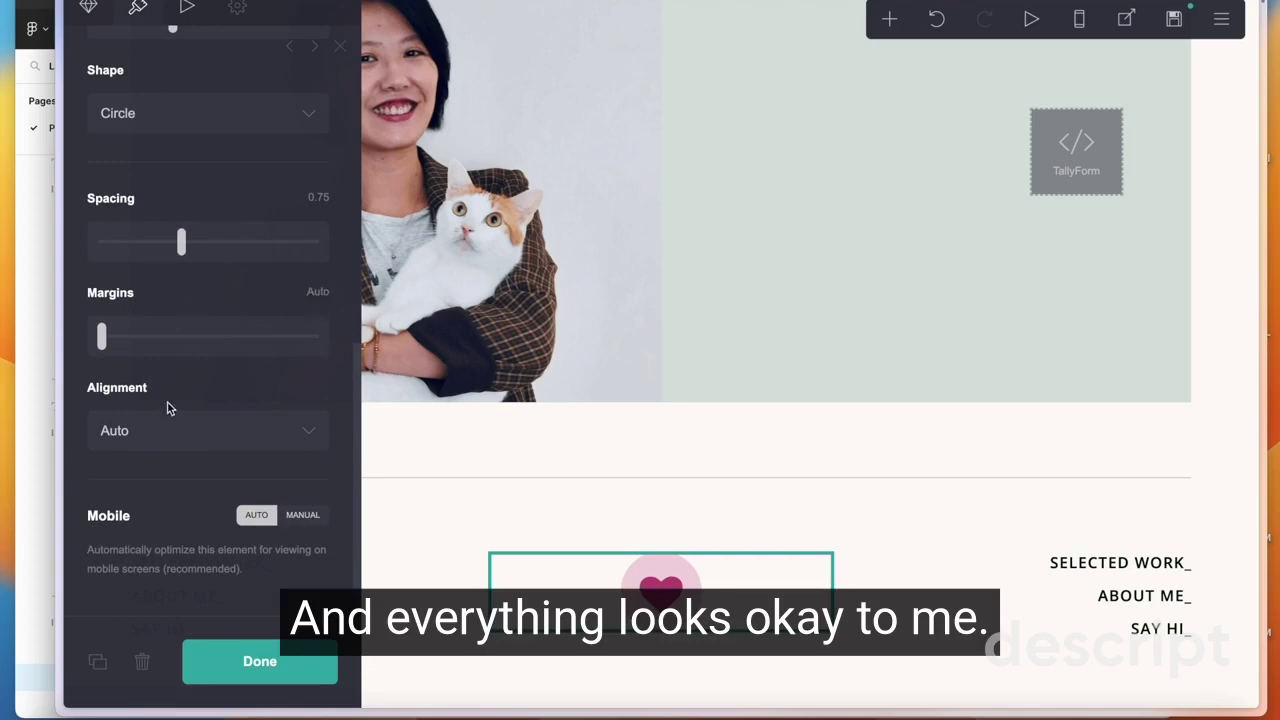
{"action": "left_click", "coordinate": [340, 49]}
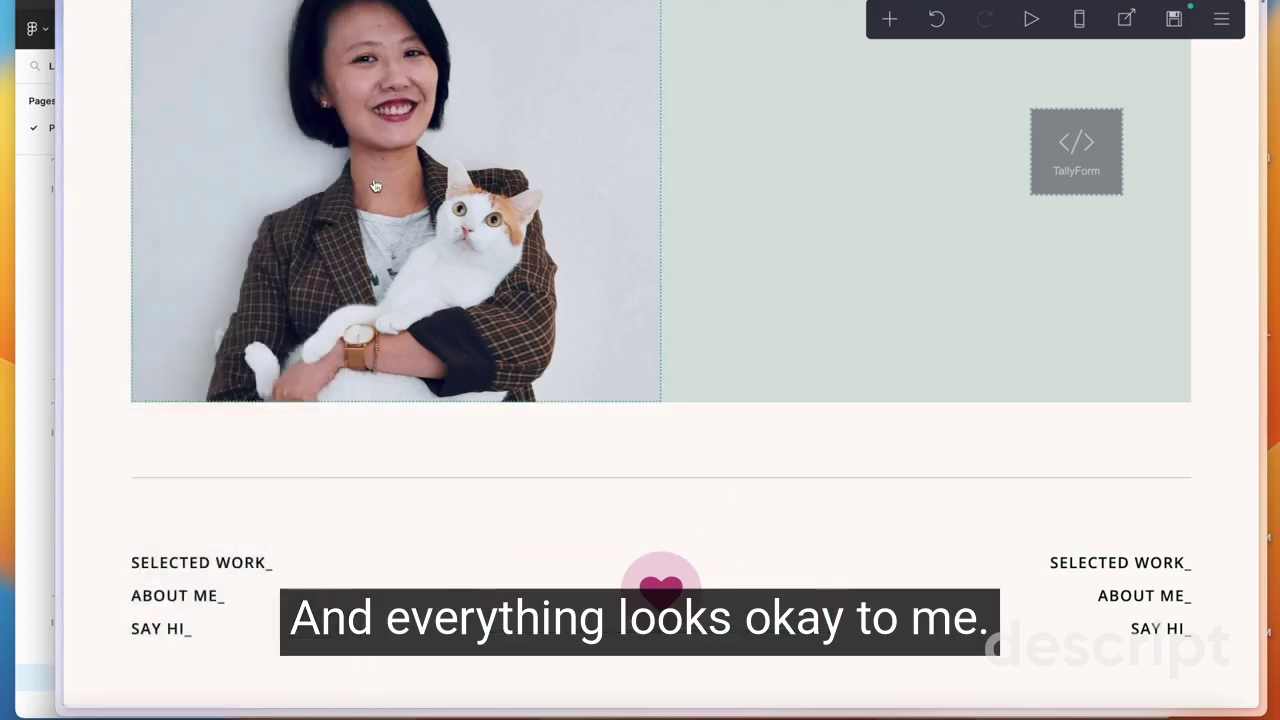
Switch to Figma, examine the Footer frame's auto layout spacing and return to Carrd.
{"action": "left_click", "coordinate": [38, 378]}
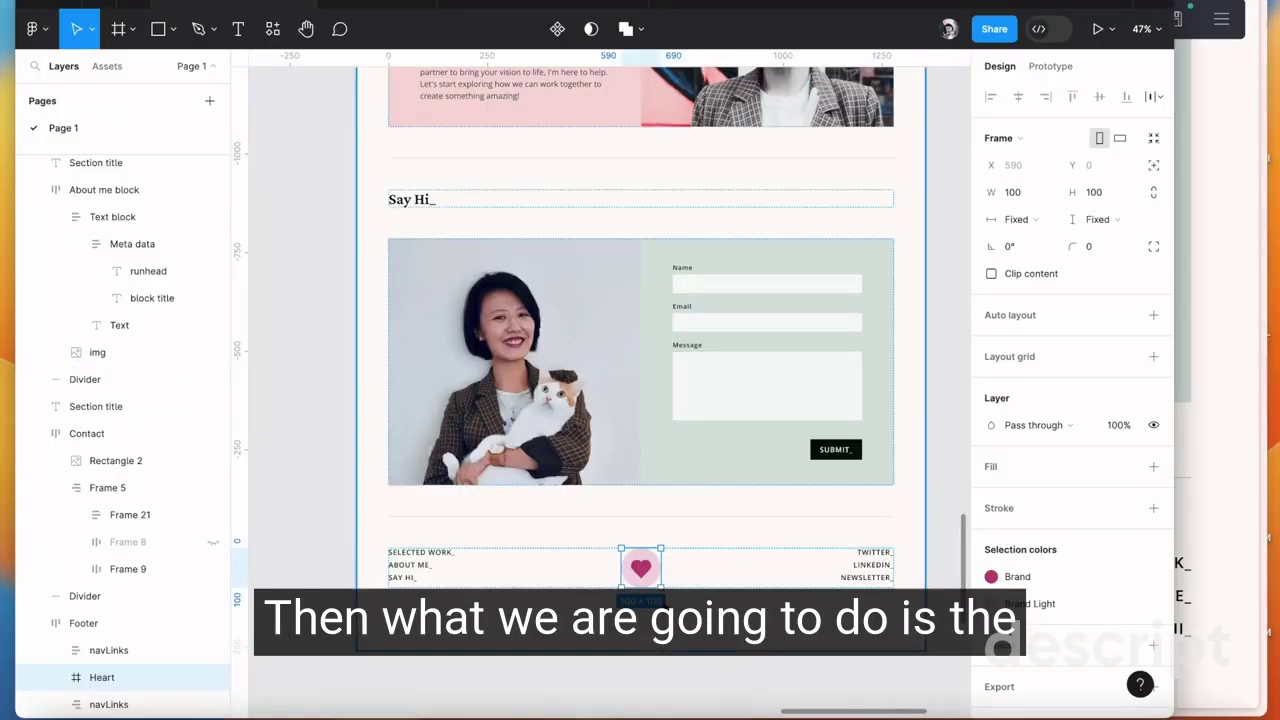
{"action": "left_click", "coordinate": [686, 576]}
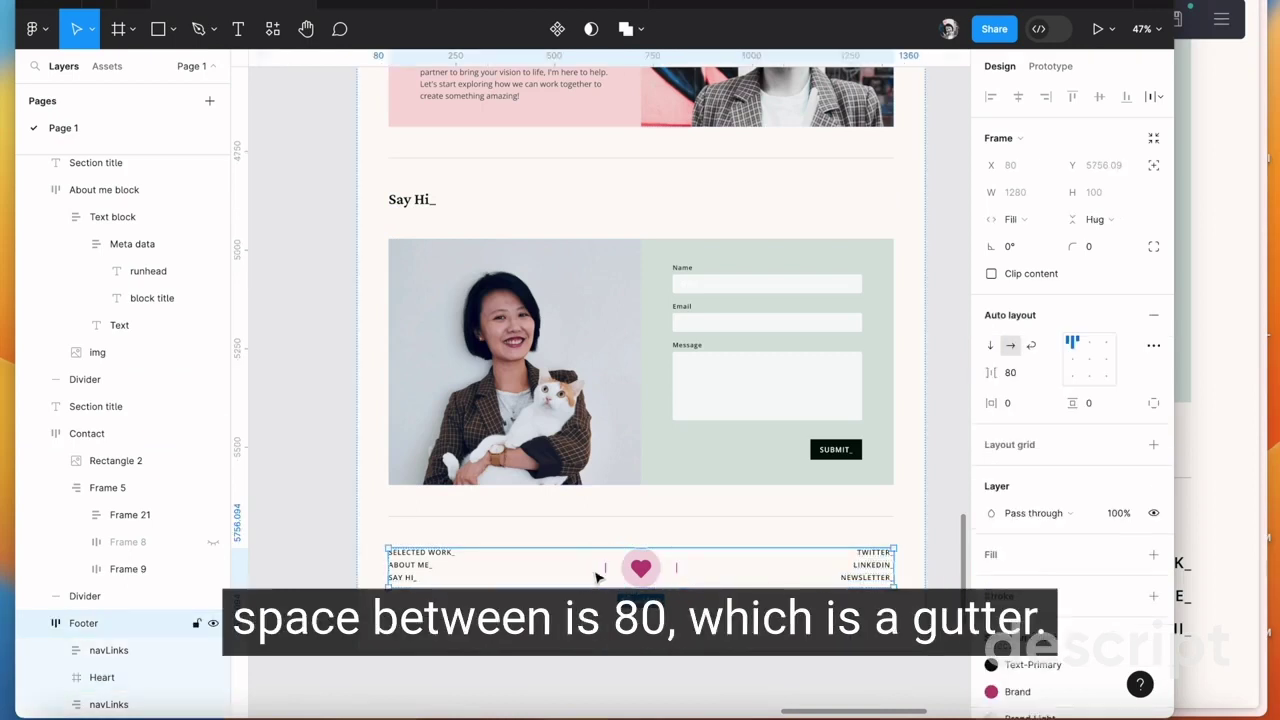
{"action": "left_click", "coordinate": [1218, 540]}
Set the footer container's gutters to 5 and close its settings.
{"action": "left_click", "coordinate": [1150, 595]}
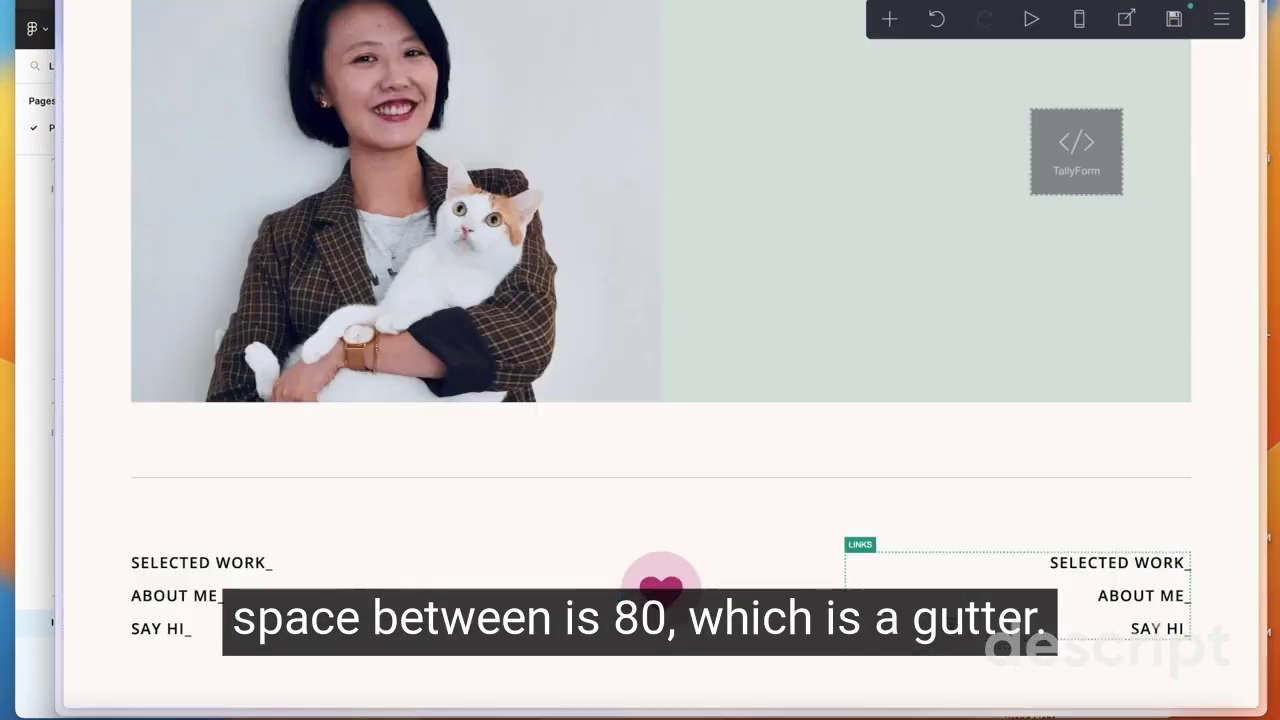
{"action": "left_click", "coordinate": [480, 600]}
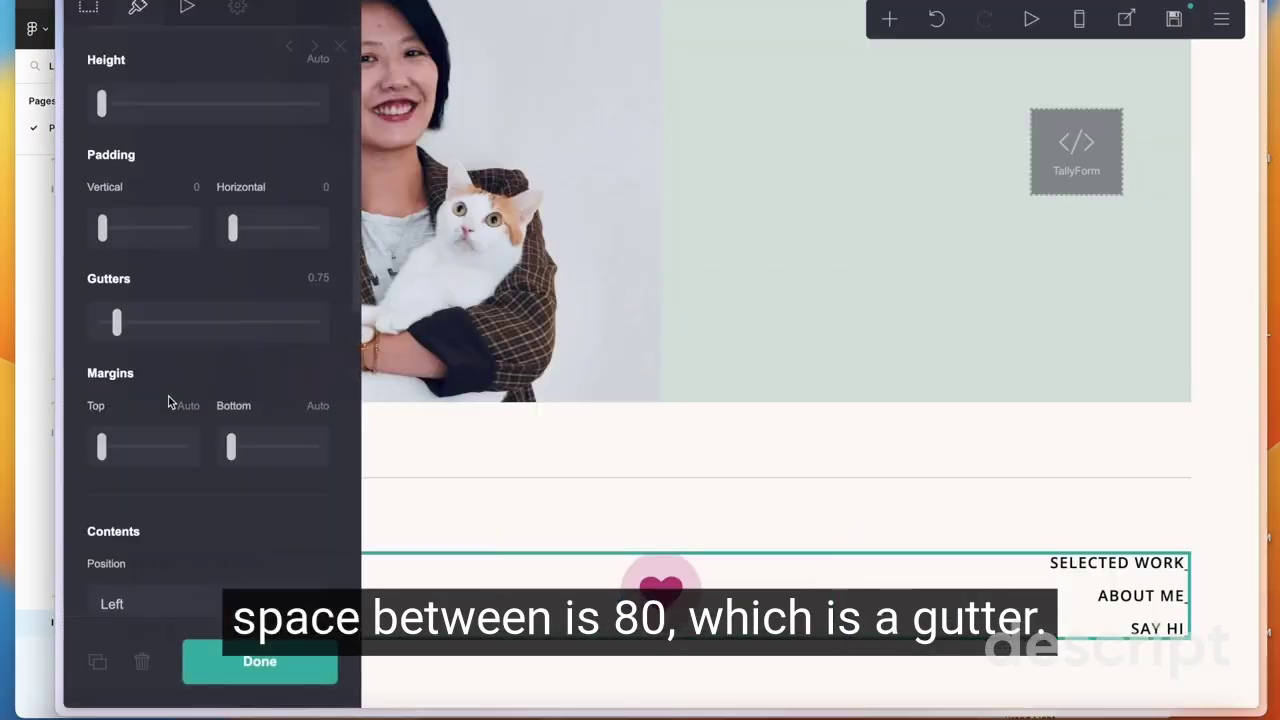
{"action": "left_click", "coordinate": [313, 288]}
{"action": "type", "text": "5"}
{"action": "key", "text": "Return"}
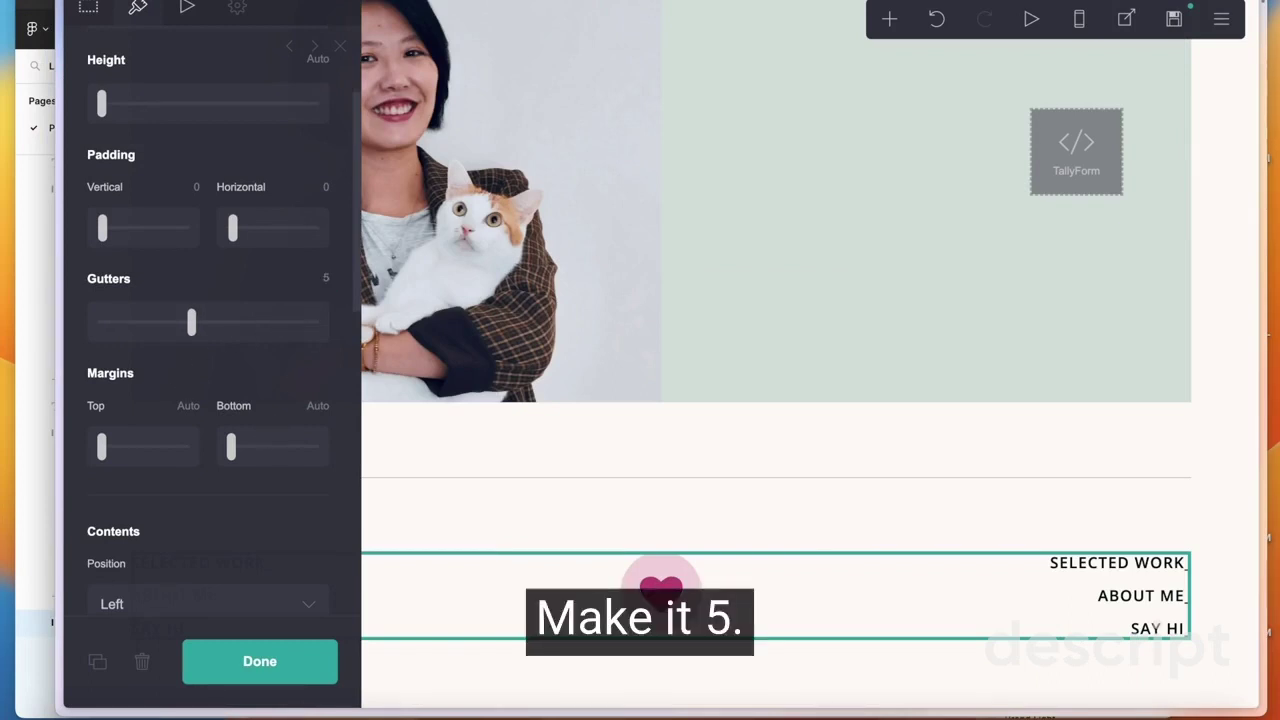
{"action": "left_click", "coordinate": [1111, 677]}
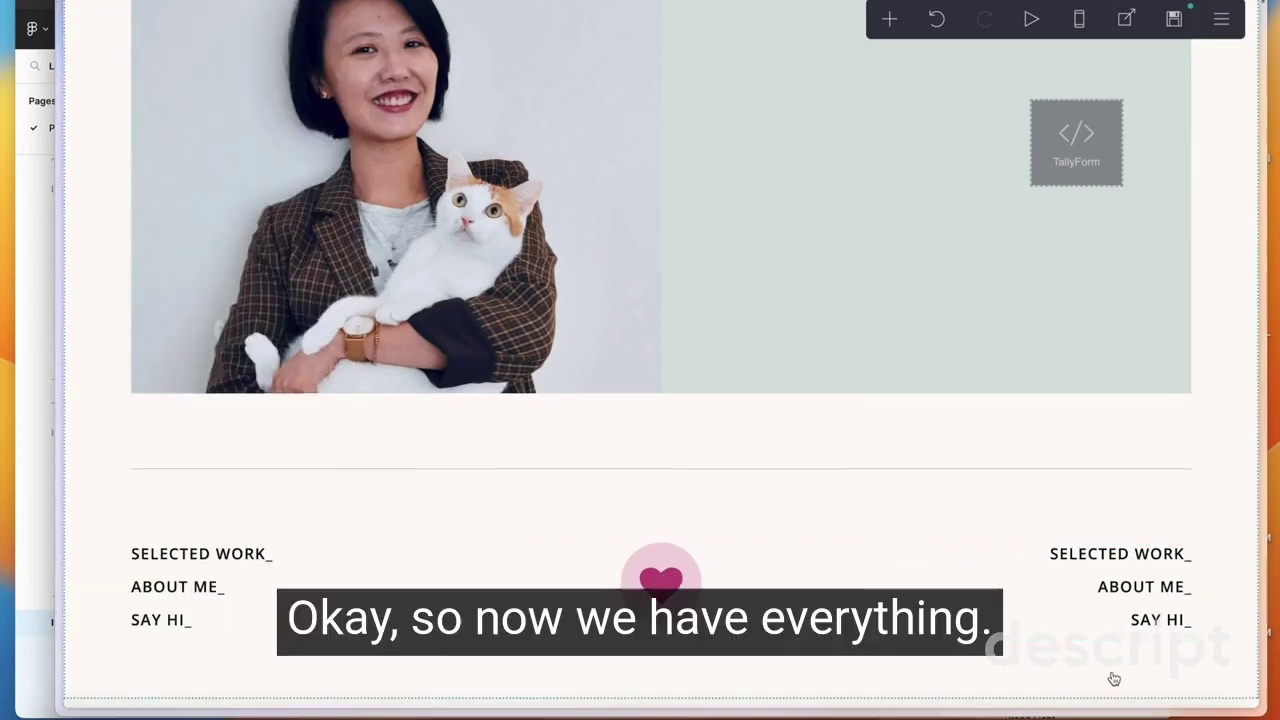
Rename the footer's right-hand links to Twitter_, Linkedin_ and Newsletter_ as in the Figma design.
{"action": "scroll", "coordinate": [900, 585], "scroll_direction": "up", "scroll_amount": 5}
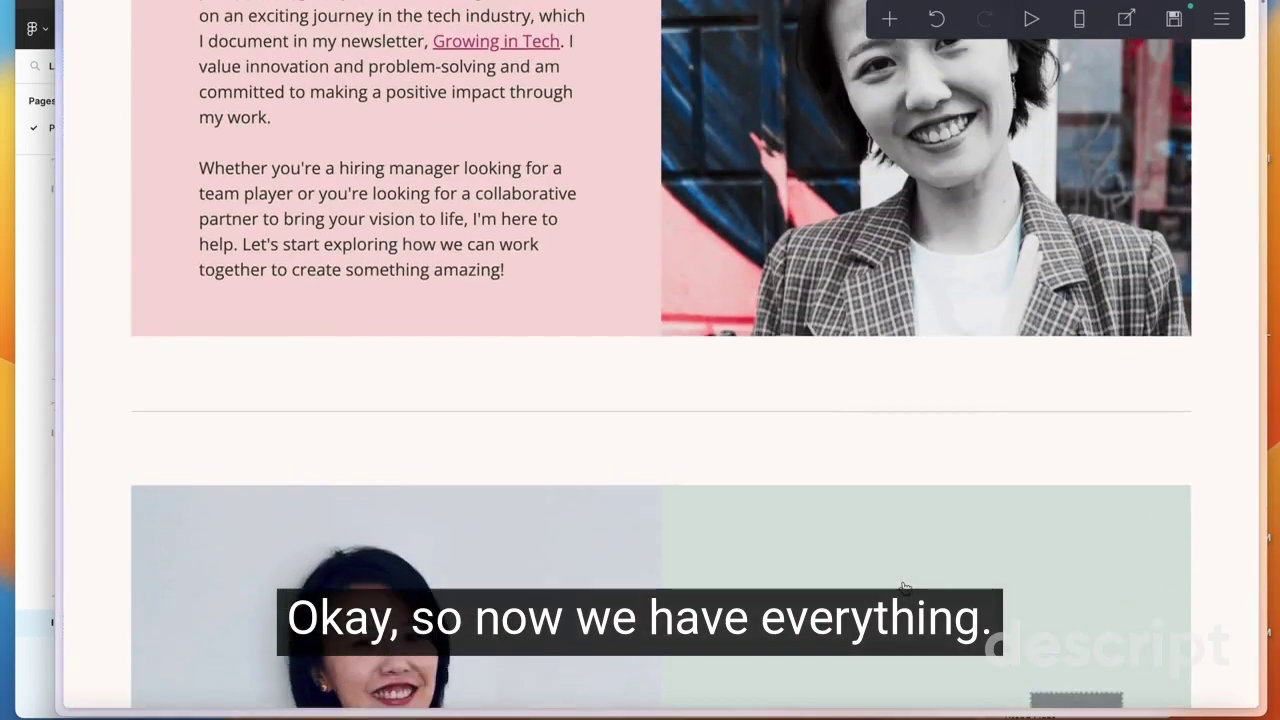
{"action": "scroll", "coordinate": [760, 590], "scroll_direction": "down", "scroll_amount": 5}
{"action": "left_click", "coordinate": [41, 471]}
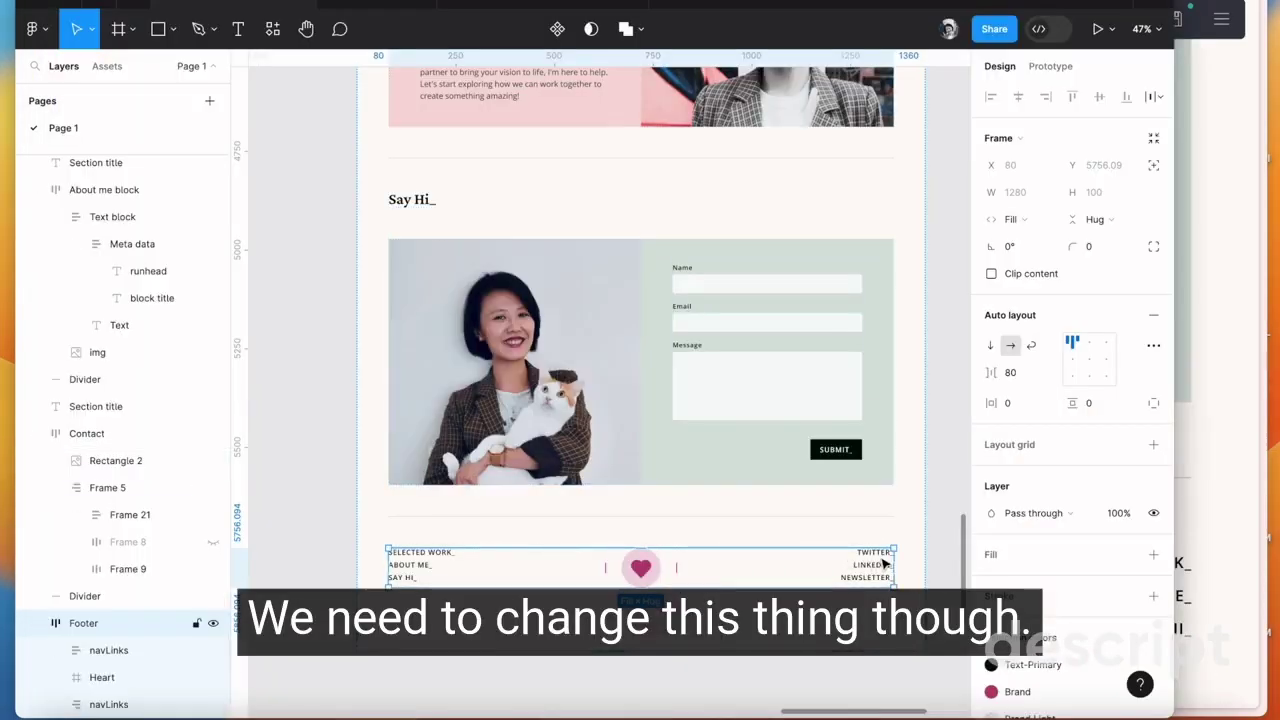
{"action": "left_click", "coordinate": [1203, 563]}
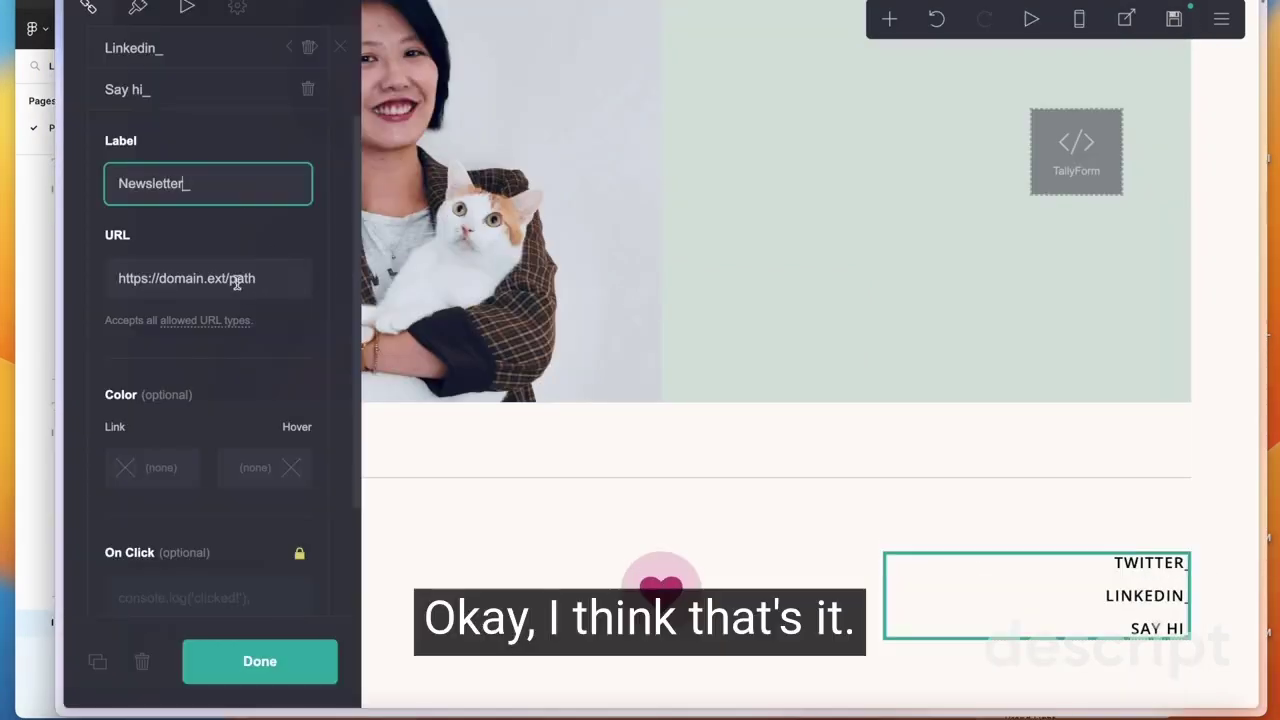
{"action": "left_click", "coordinate": [317, 662]}
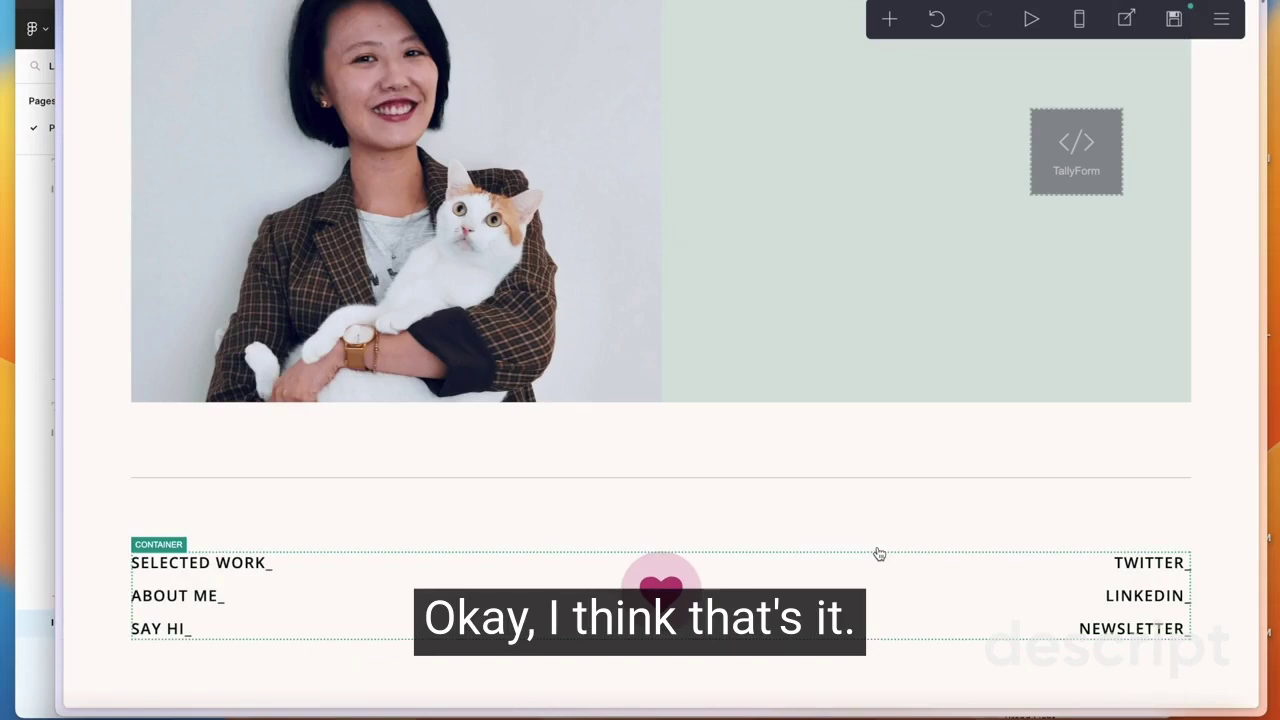
Review the page up to its header, then save and publish the site to view the live result.
{"action": "scroll", "coordinate": [879, 554], "scroll_direction": "up", "scroll_amount": 15}
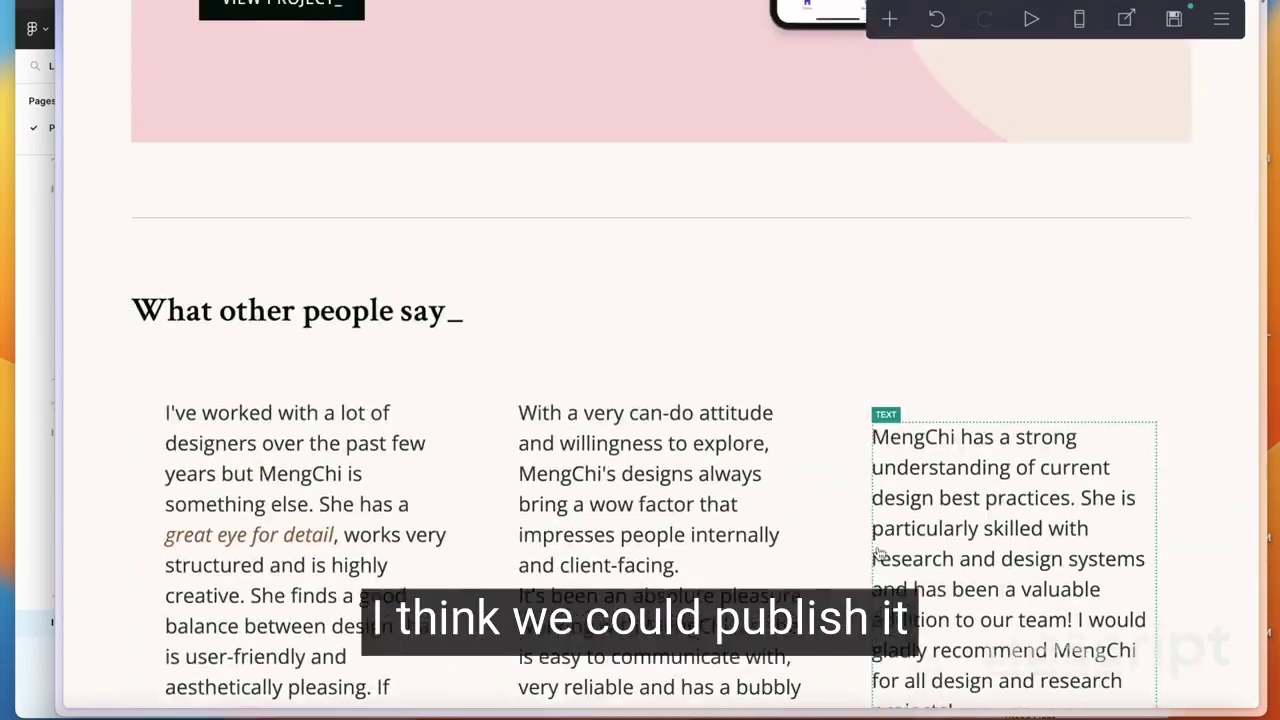
{"action": "scroll", "coordinate": [879, 554], "scroll_direction": "up", "scroll_amount": 10}
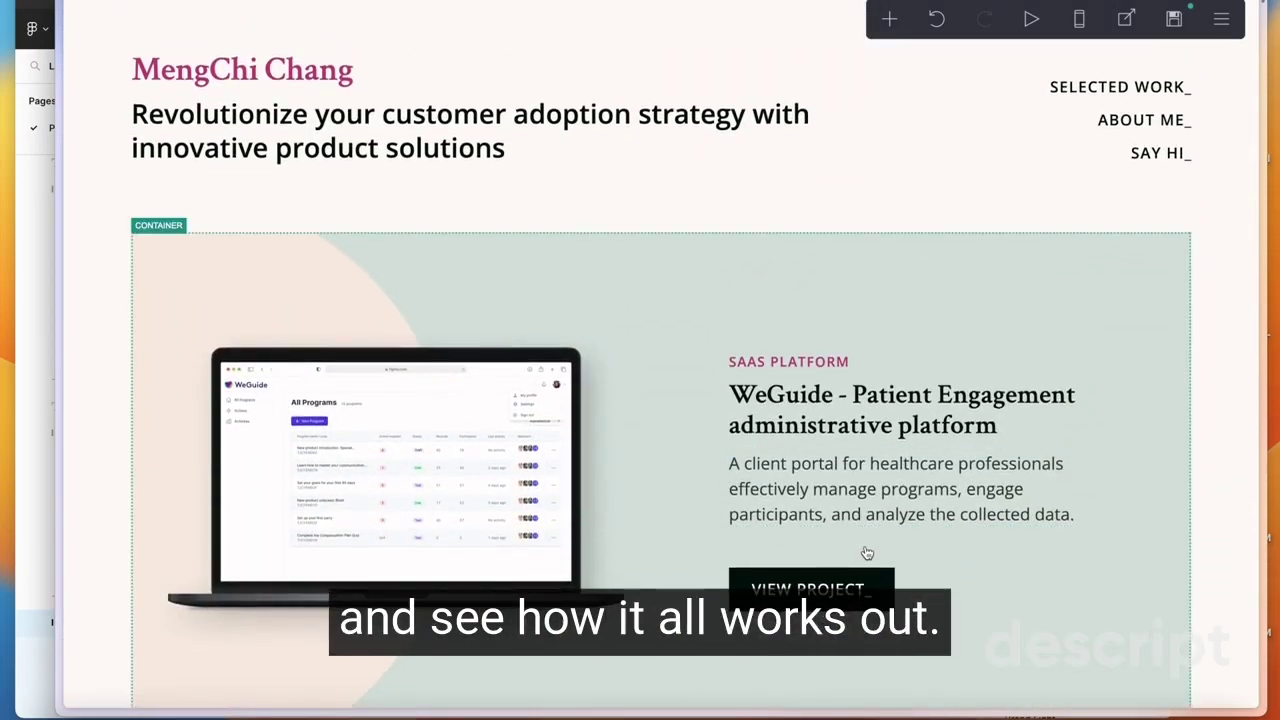
{"action": "key", "text": "super+s"}
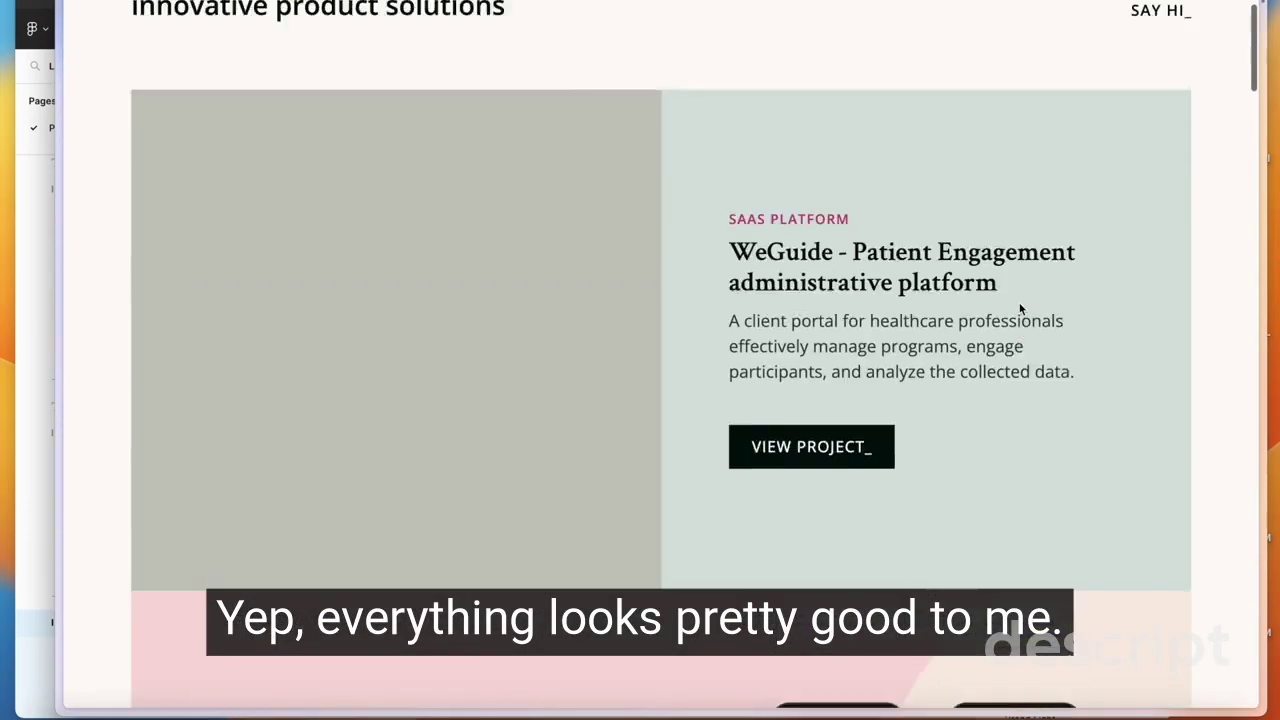
Switch to Figma, examine the Homepage frame's auto layout padding and the space below the footer, and return to Carrd.
{"action": "scroll", "coordinate": [1019, 308], "scroll_direction": "up", "scroll_amount": 3}
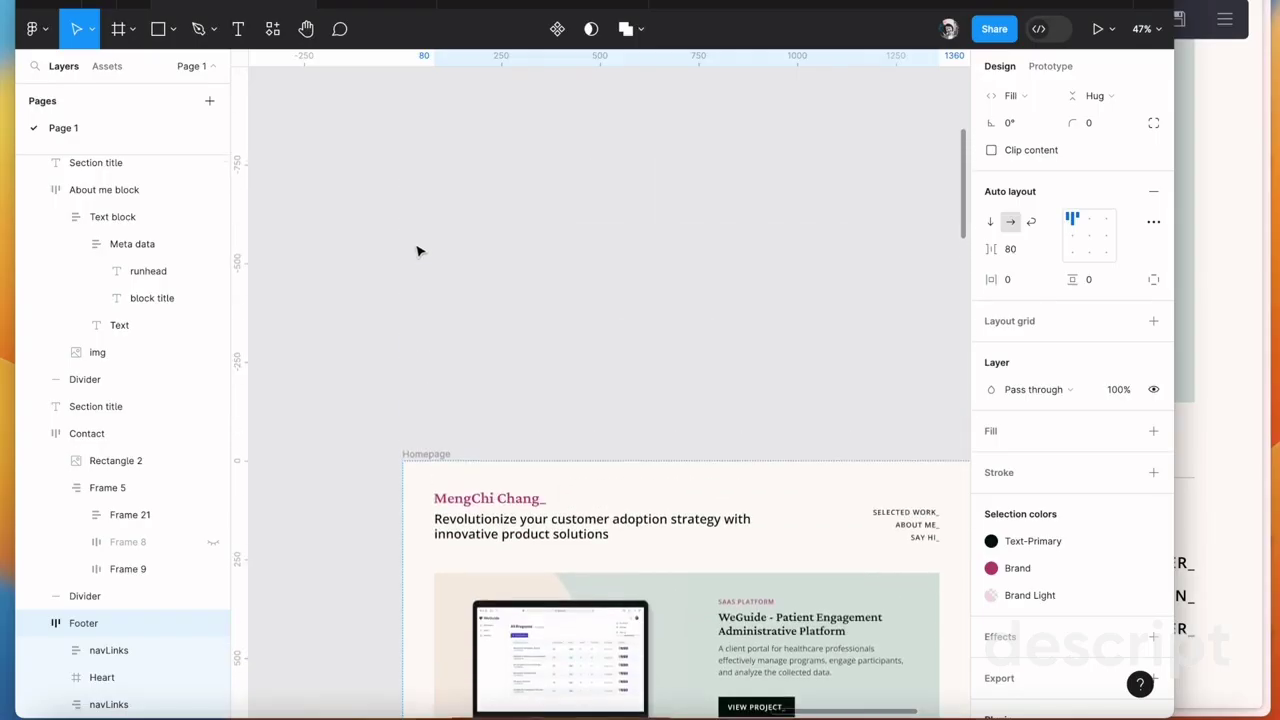
{"action": "left_click", "coordinate": [434, 455]}
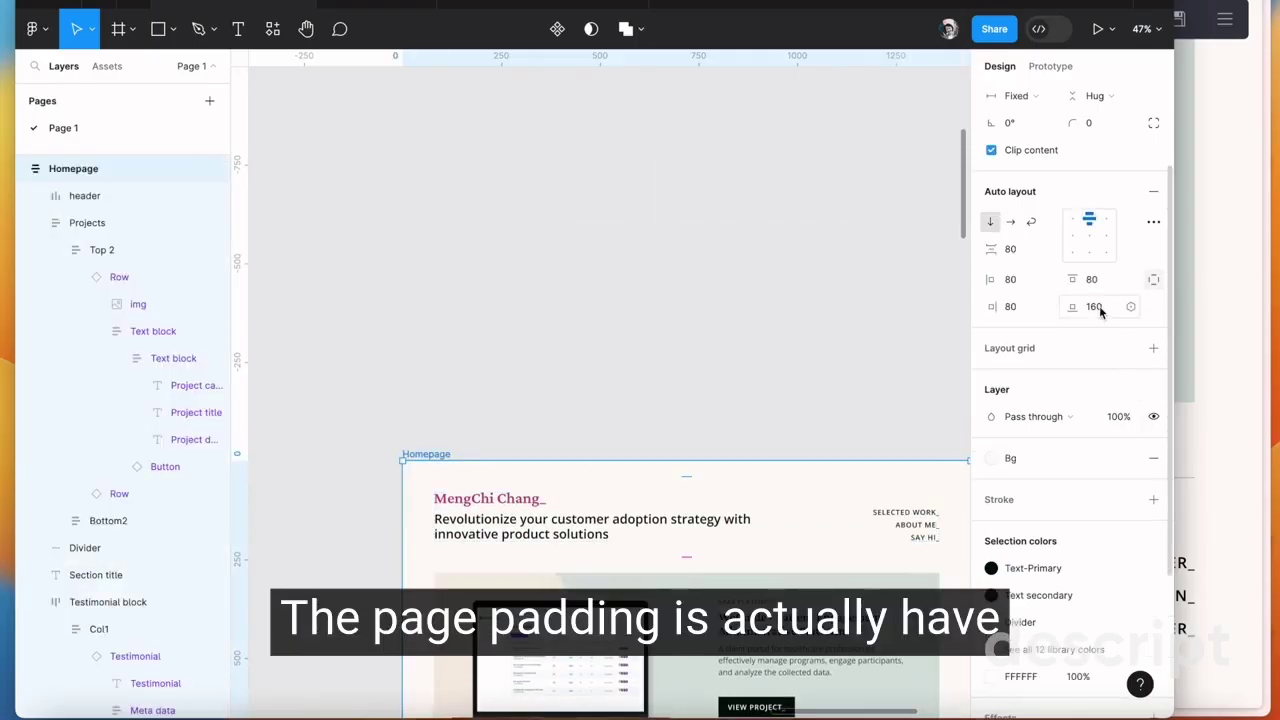
{"action": "scroll", "coordinate": [563, 366], "scroll_direction": "down", "scroll_amount": 20}
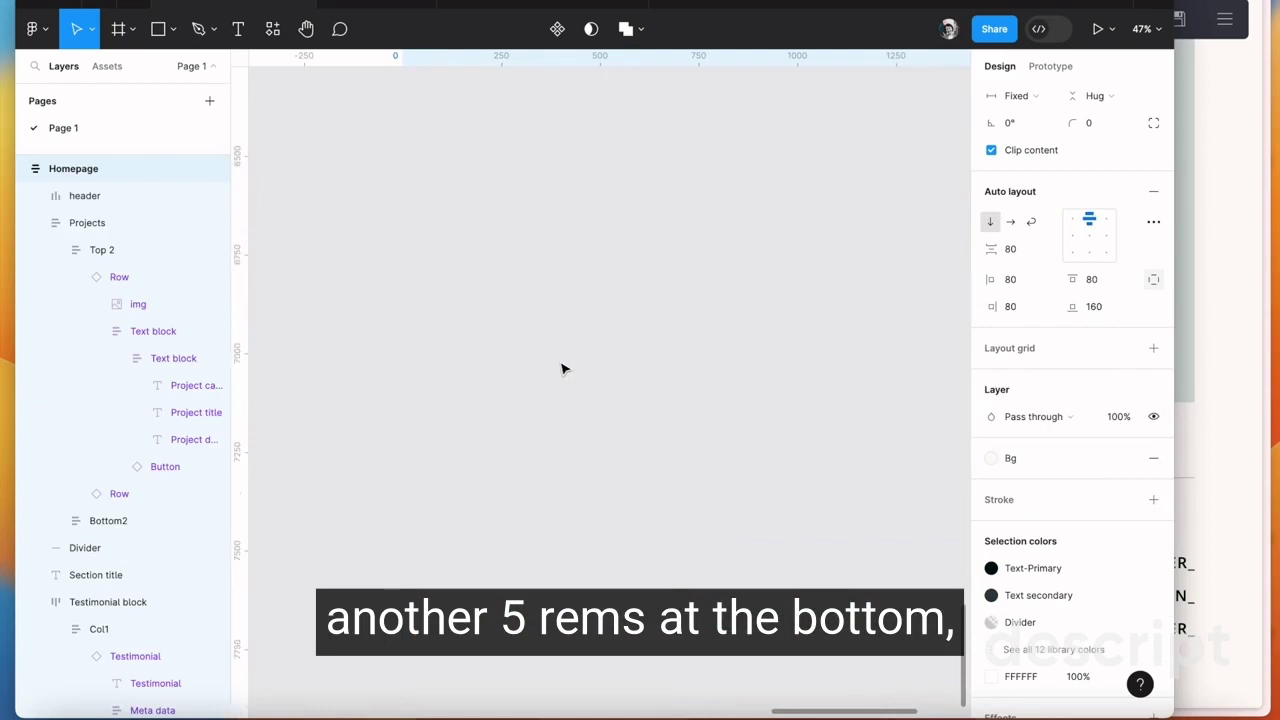
{"action": "scroll", "coordinate": [563, 368], "scroll_direction": "up", "scroll_amount": 5}
{"action": "scroll", "coordinate": [600, 420], "scroll_direction": "up", "scroll_amount": 1}
{"action": "left_click", "coordinate": [778, 502]}
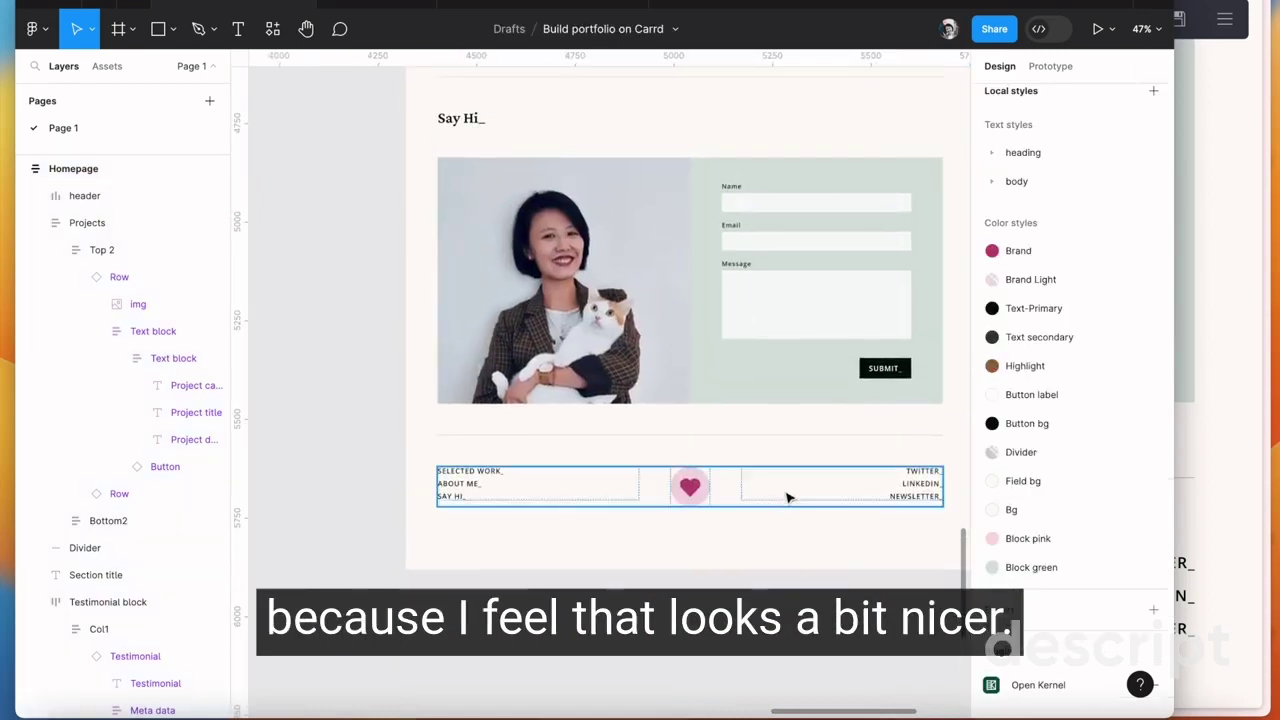
{"action": "left_click", "coordinate": [1195, 420]}
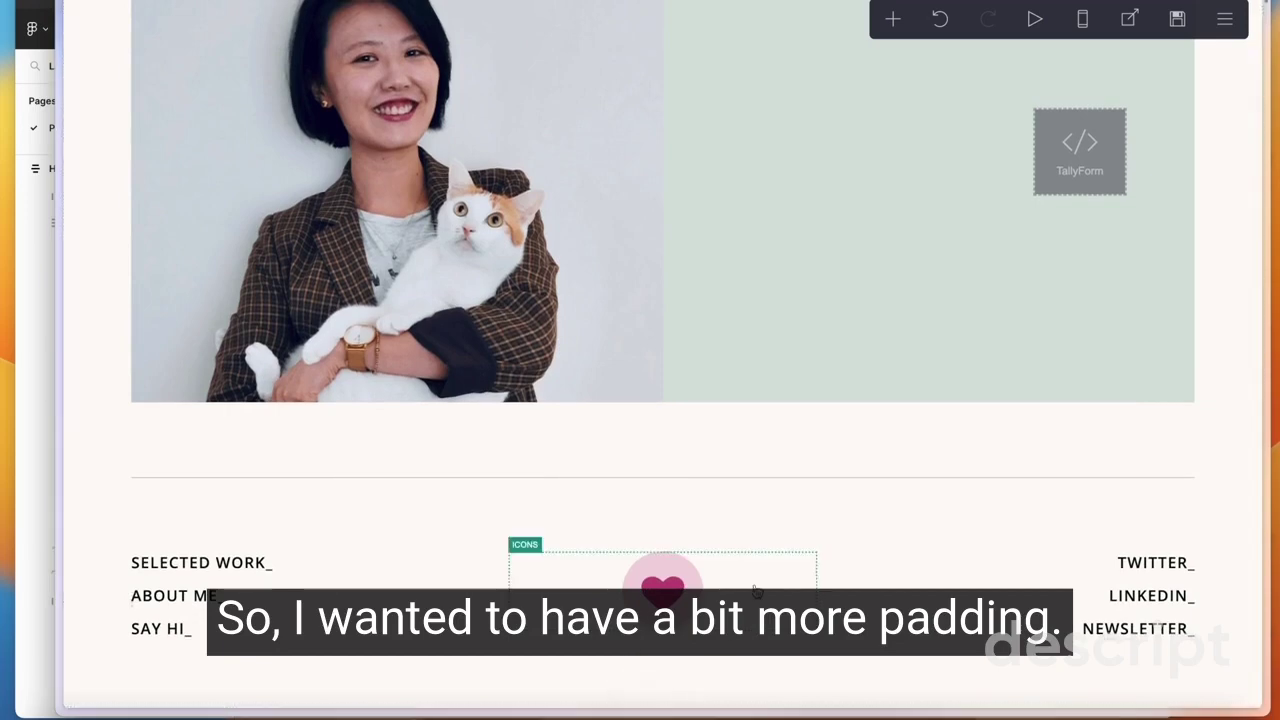
Try a bottom margin of 5 on the footer container.
{"action": "left_click", "coordinate": [872, 556]}
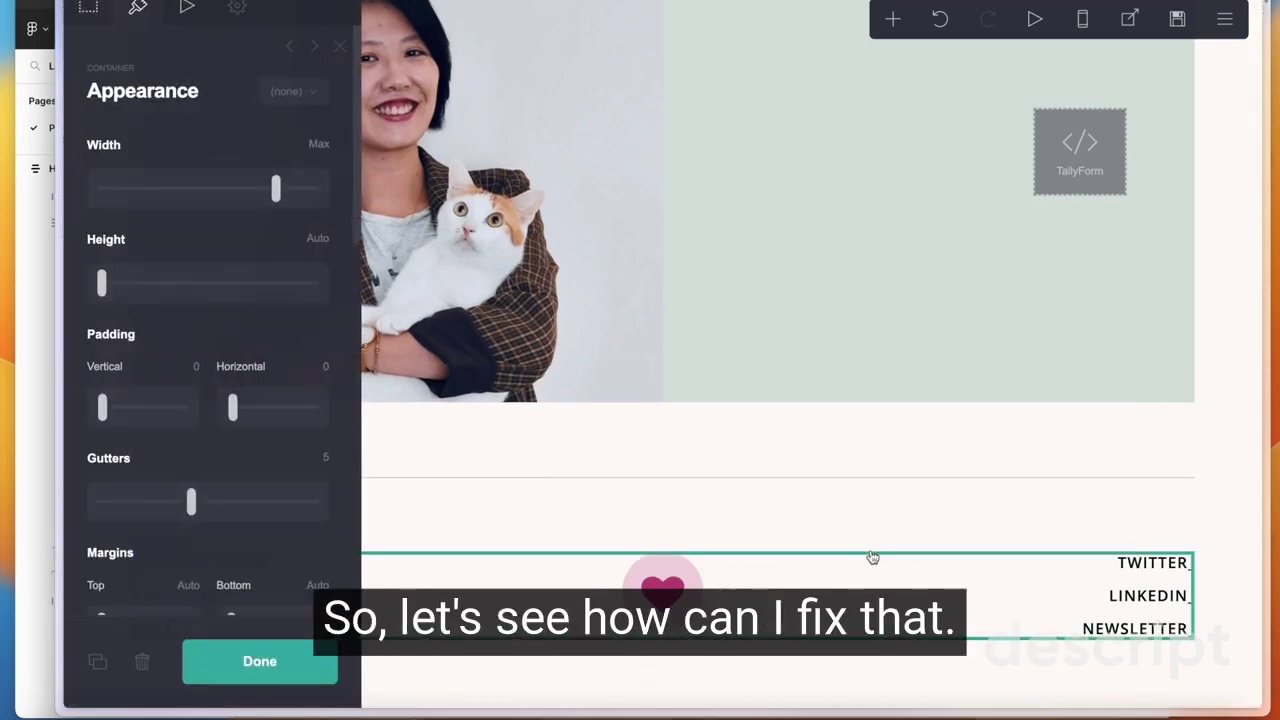
{"action": "scroll", "coordinate": [273, 420], "scroll_direction": "down", "scroll_amount": 5}
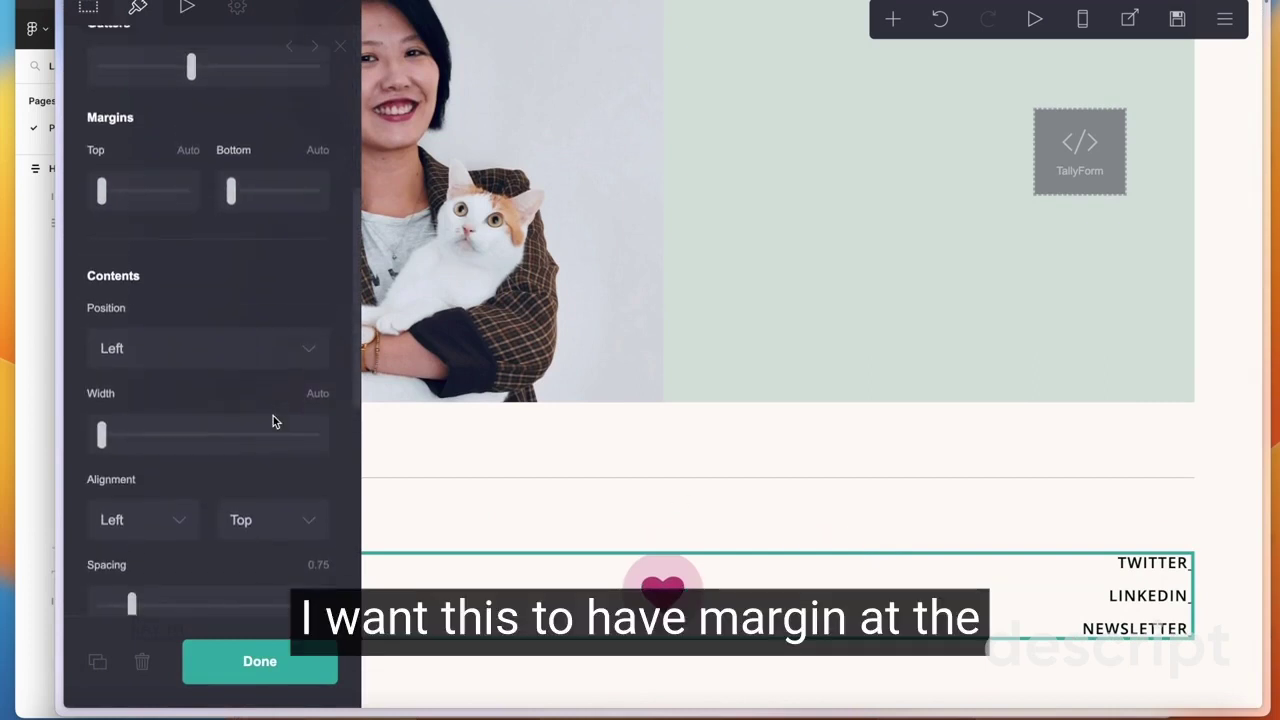
{"action": "scroll", "coordinate": [273, 421], "scroll_direction": "up", "scroll_amount": 1}
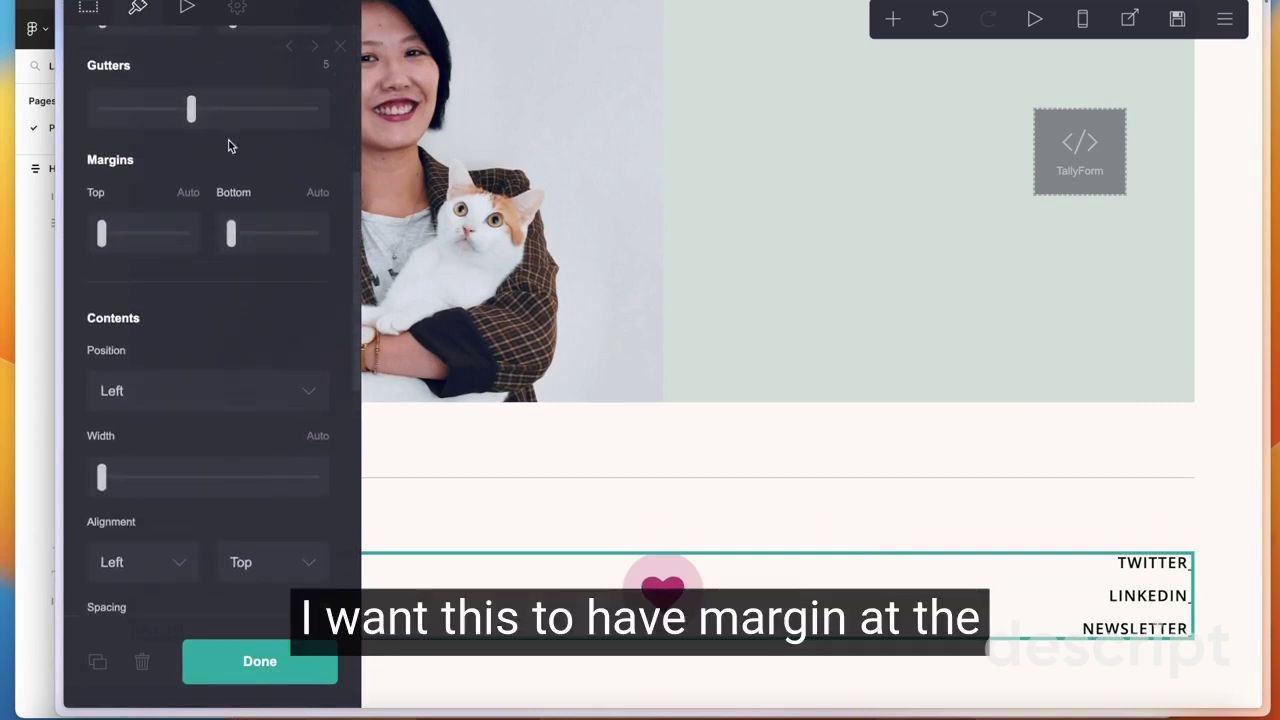
{"action": "left_click", "coordinate": [316, 195]}
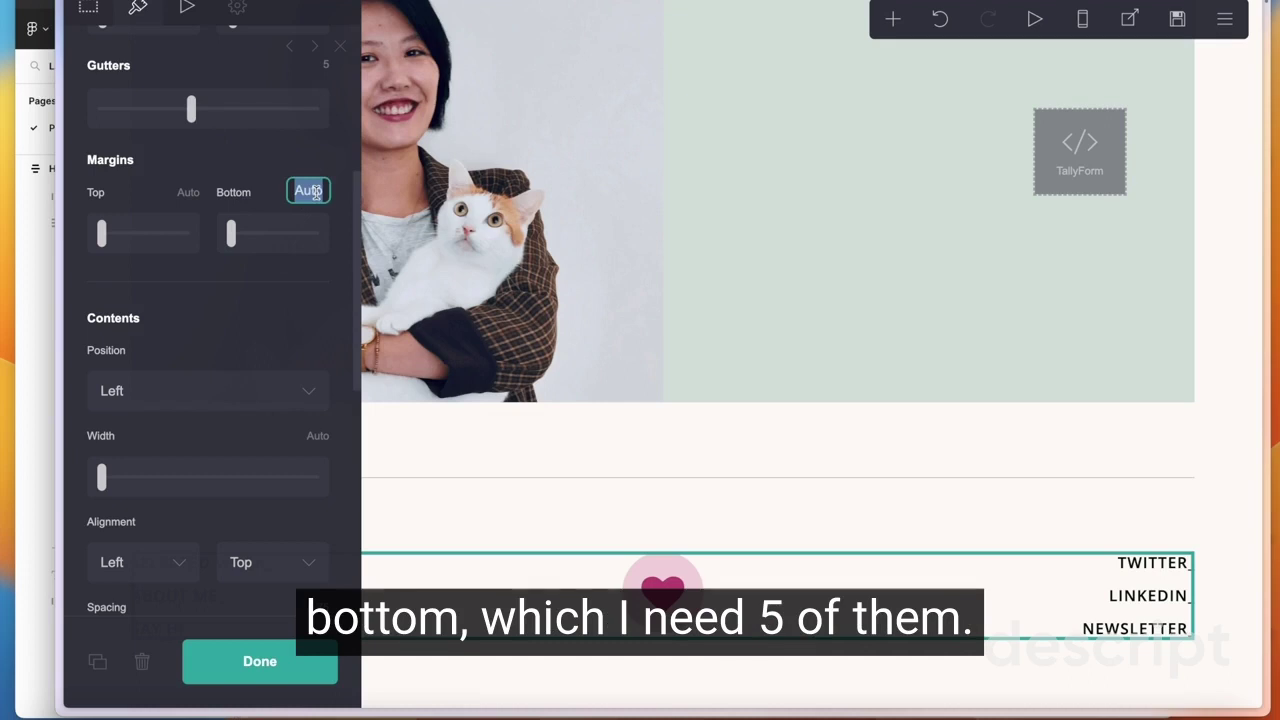
{"action": "type", "text": "5"}
{"action": "key", "text": "Return"}
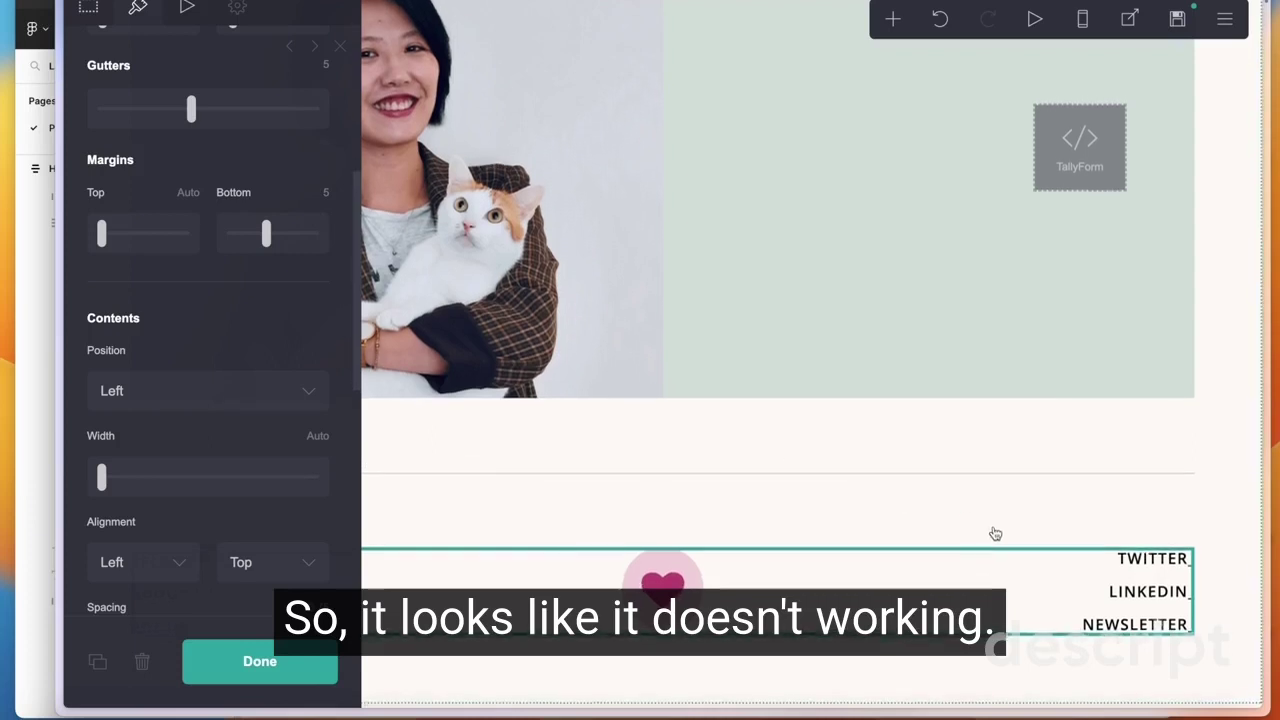
Try bottom margins of 10 and 12 on the footer container and reset the margin to Auto.
{"action": "left_click", "coordinate": [333, 200]}
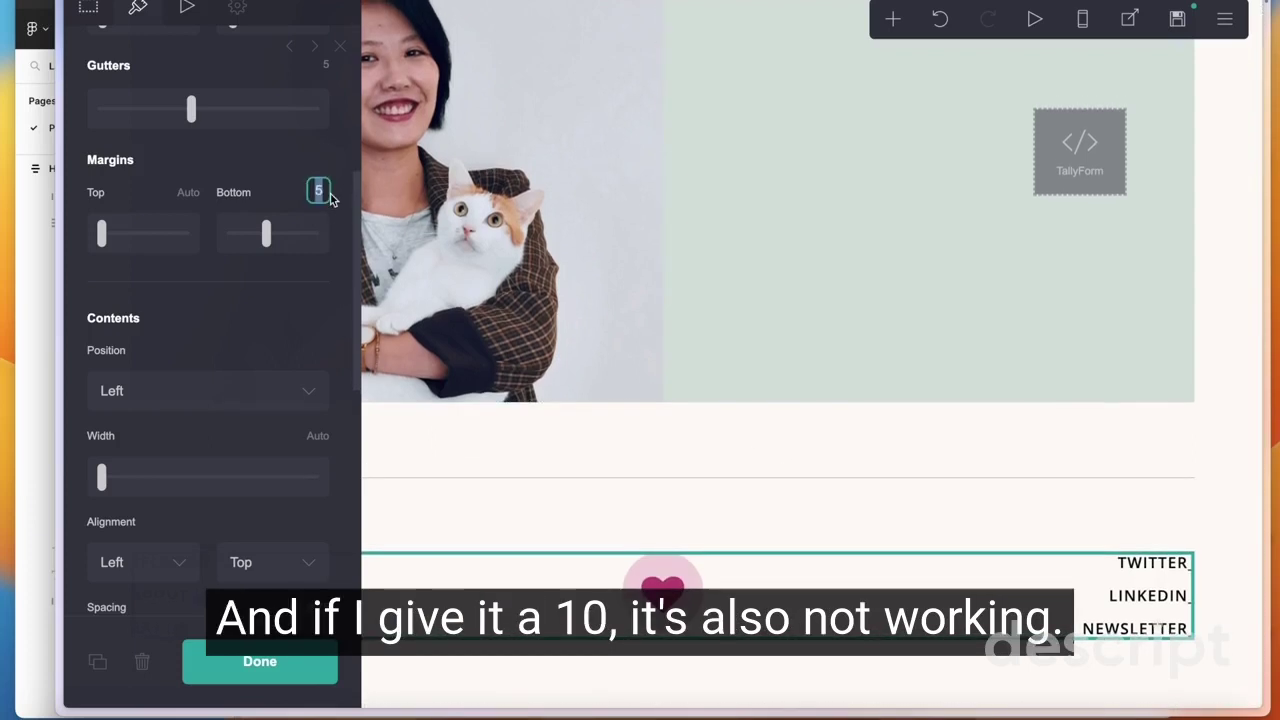
{"action": "key", "text": "Return"}
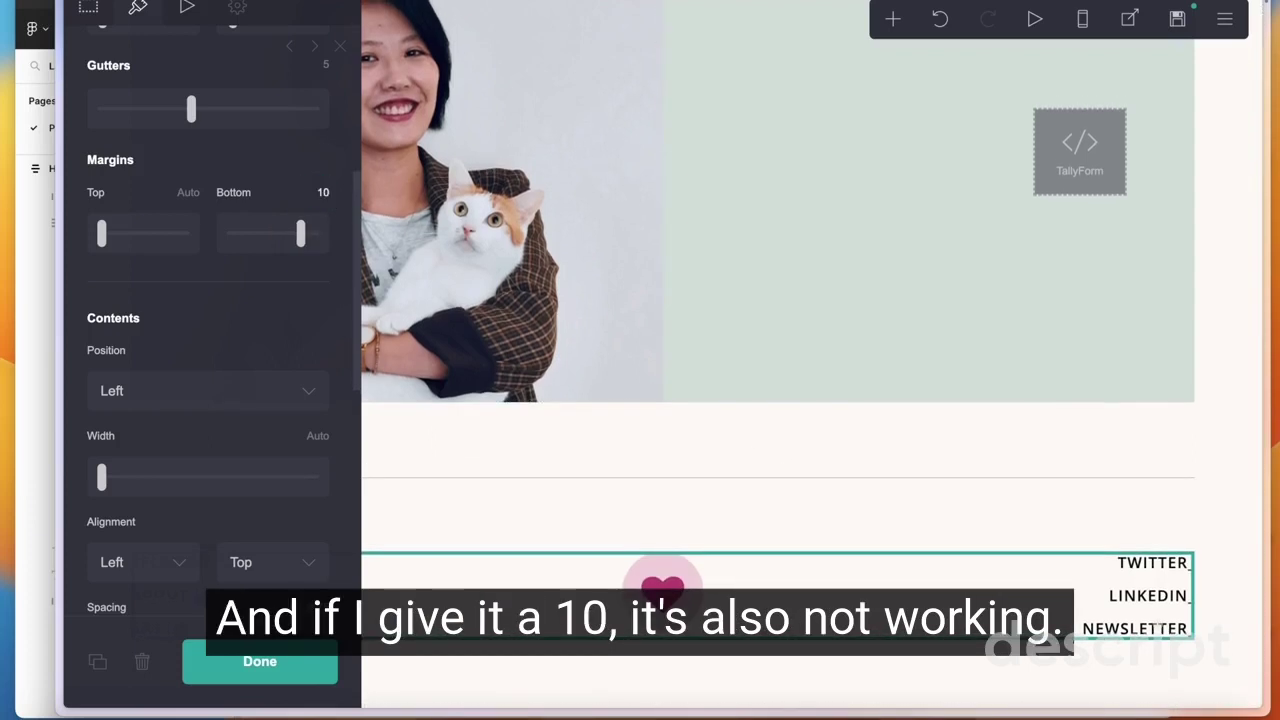
{"action": "left_click", "coordinate": [314, 190]}
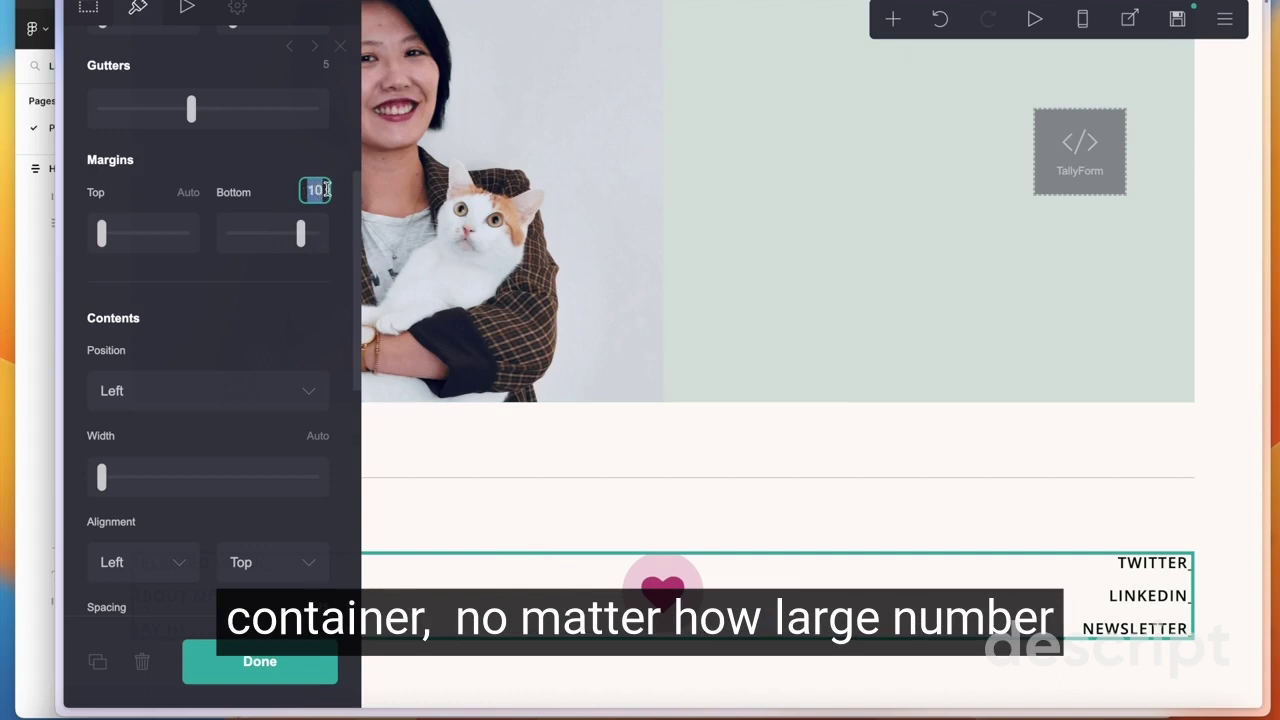
{"action": "type", "text": "1"}
{"action": "key", "text": "Return"}
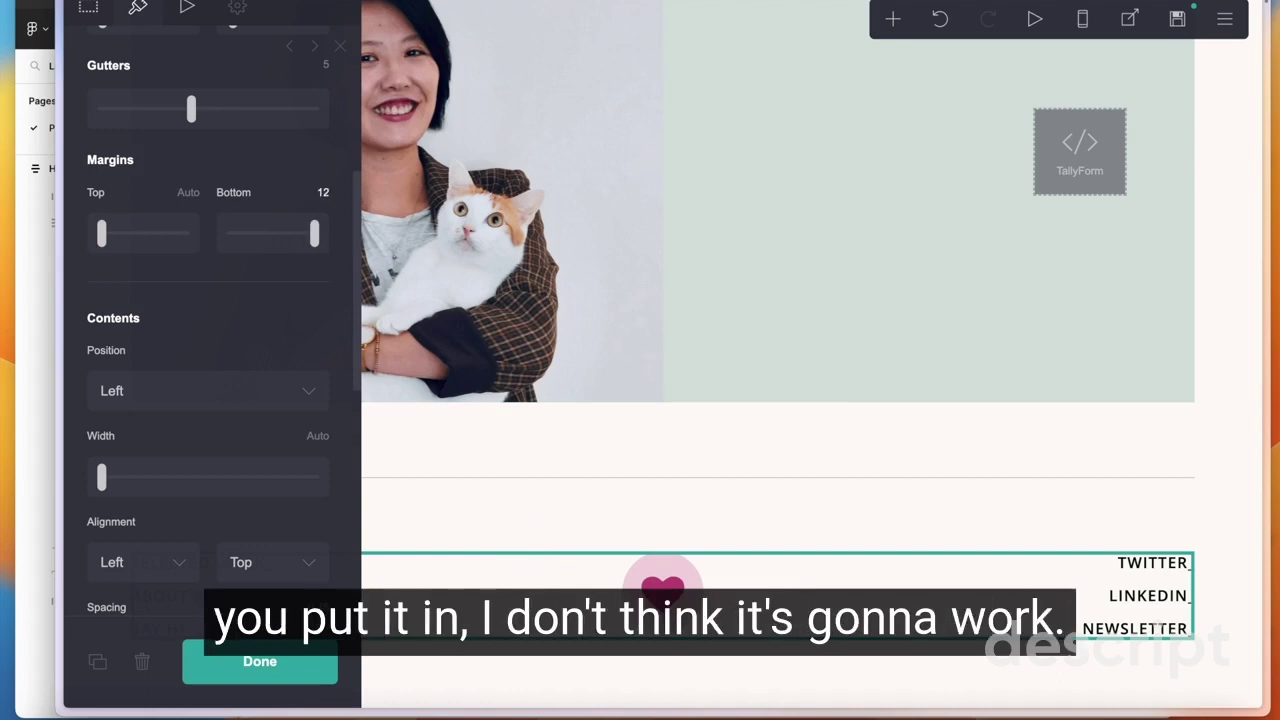
{"action": "left_click_drag", "start_coordinate": [310, 238], "coordinate": [199, 242]}
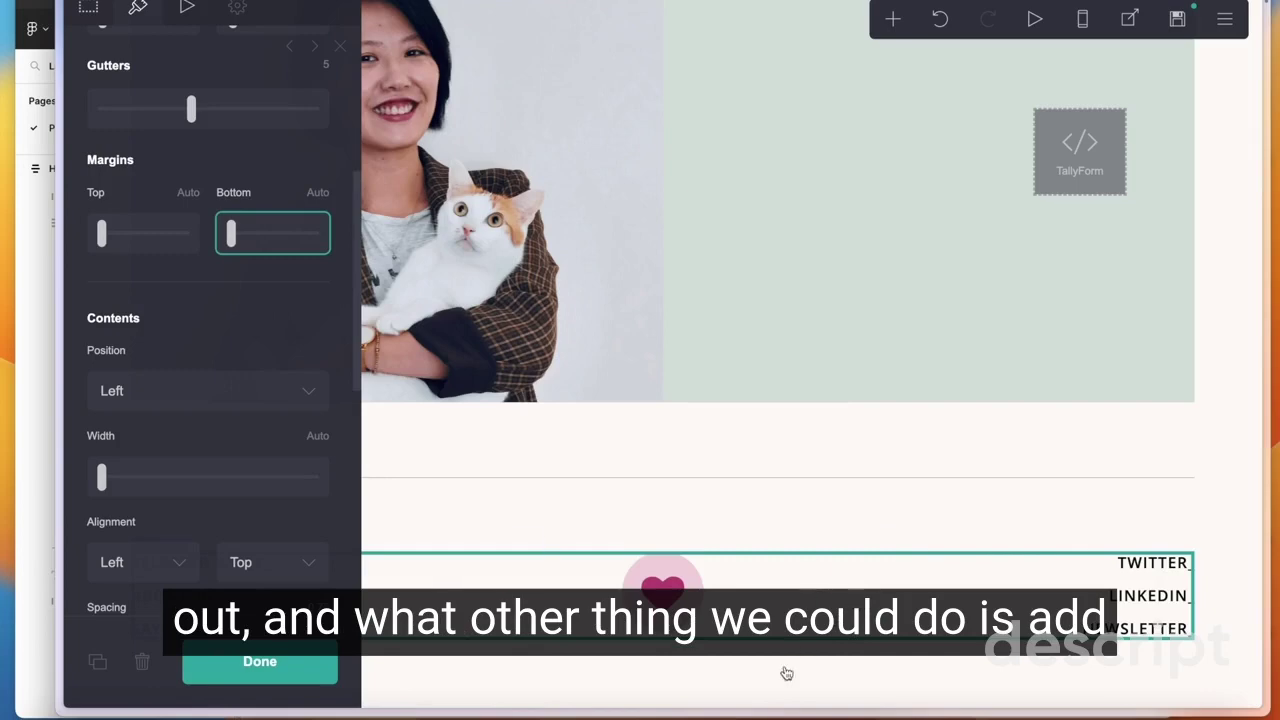
Set the footer container's vertical padding to 5.
{"action": "scroll", "coordinate": [187, 235], "scroll_direction": "up", "scroll_amount": 3}
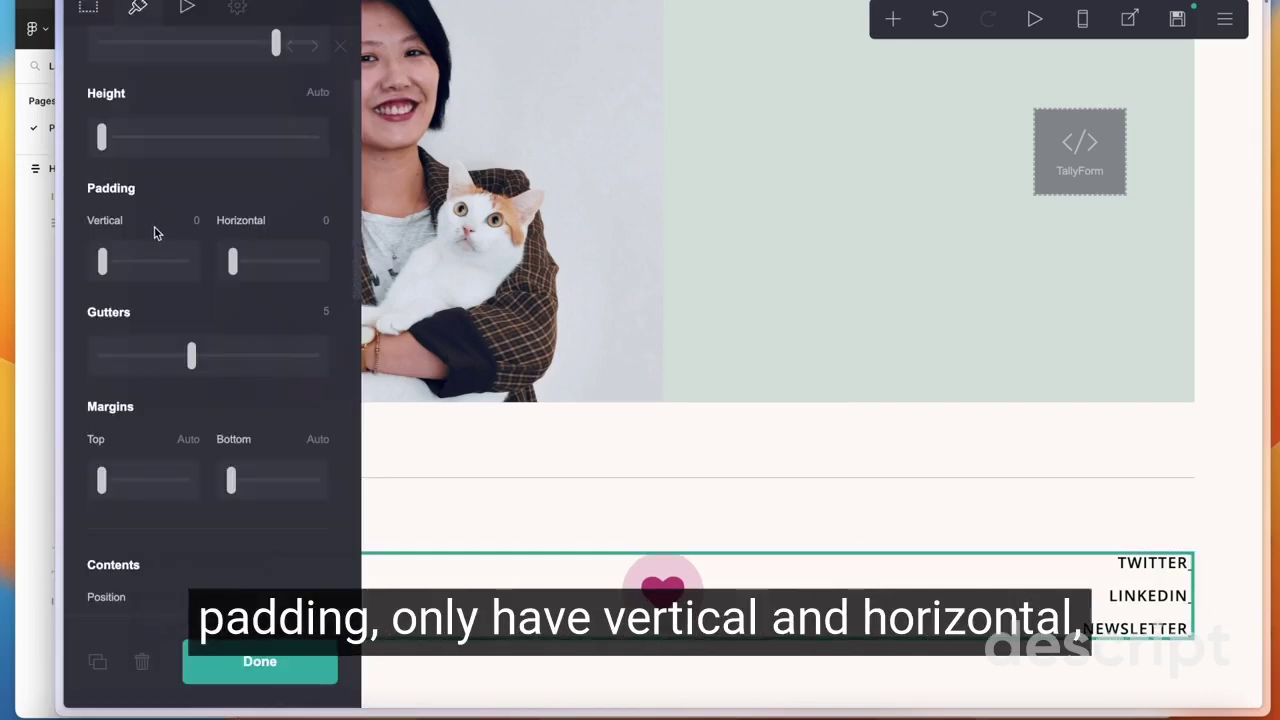
{"action": "left_click", "coordinate": [189, 220]}
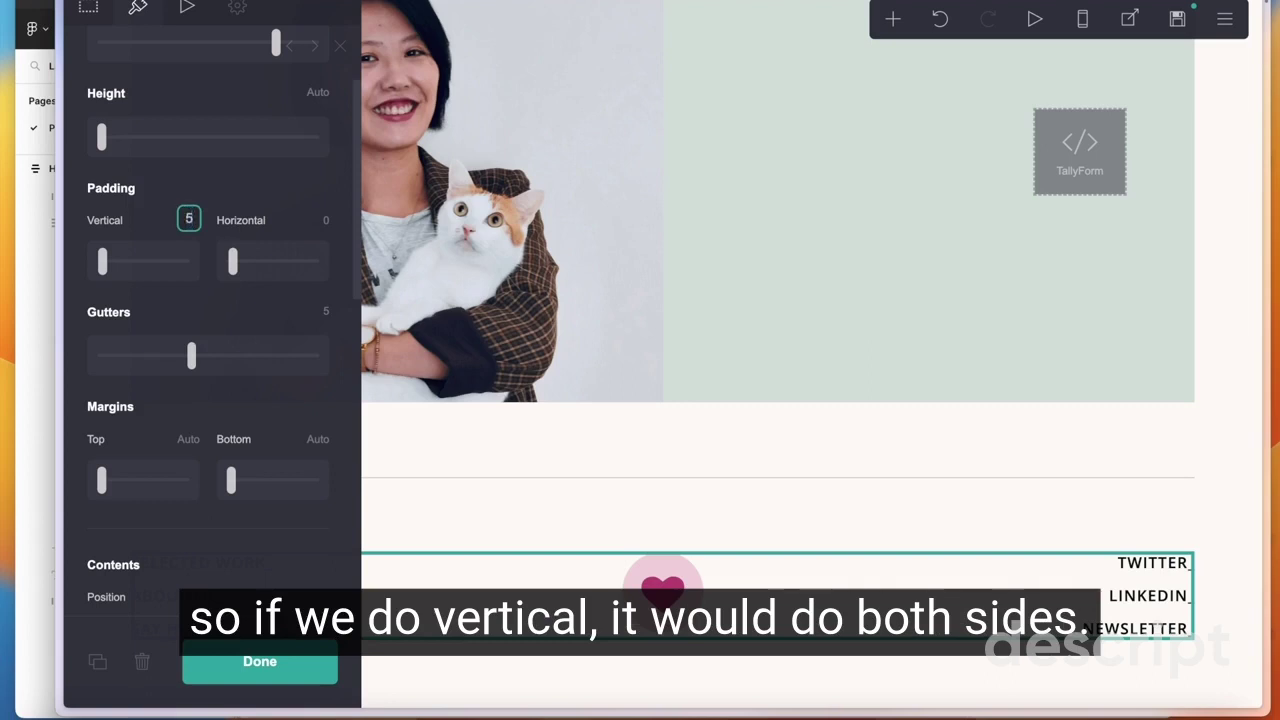
{"action": "key", "text": "Return"}
{"action": "scroll", "coordinate": [703, 514], "scroll_direction": "down", "scroll_amount": 3}
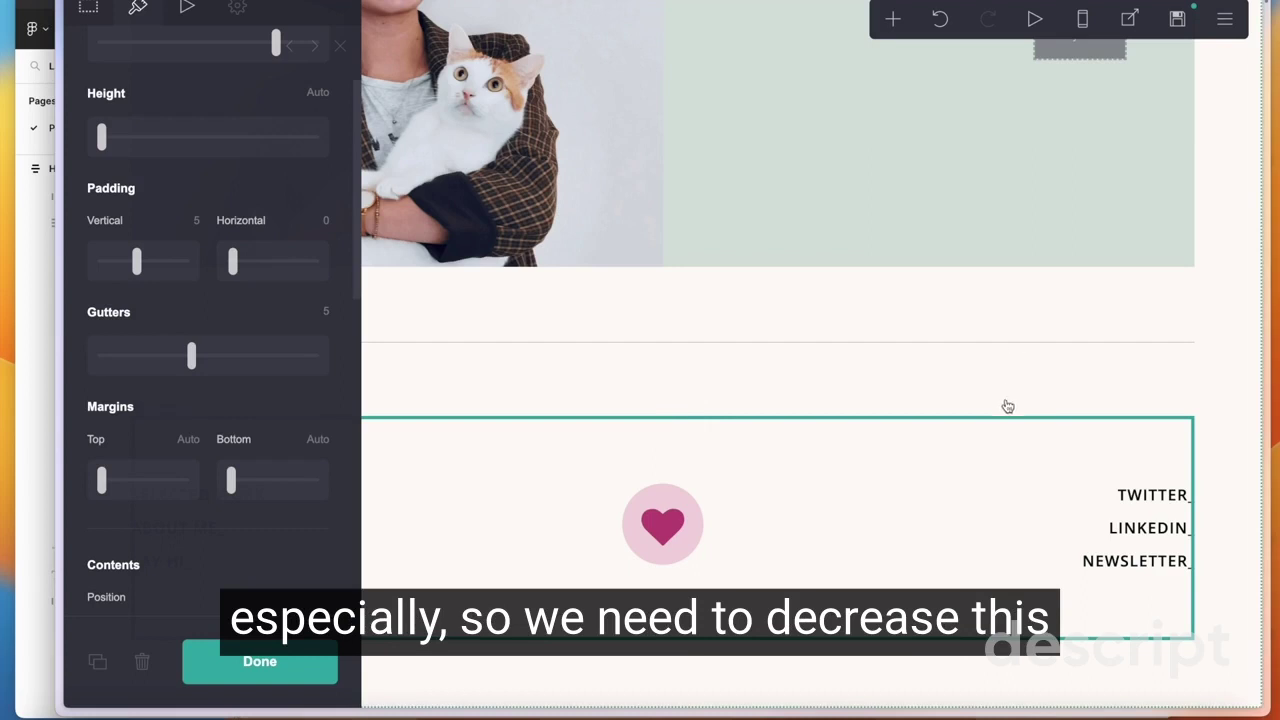
Set the footer container's top margin to 0.
{"action": "left_click", "coordinate": [1246, 429]}
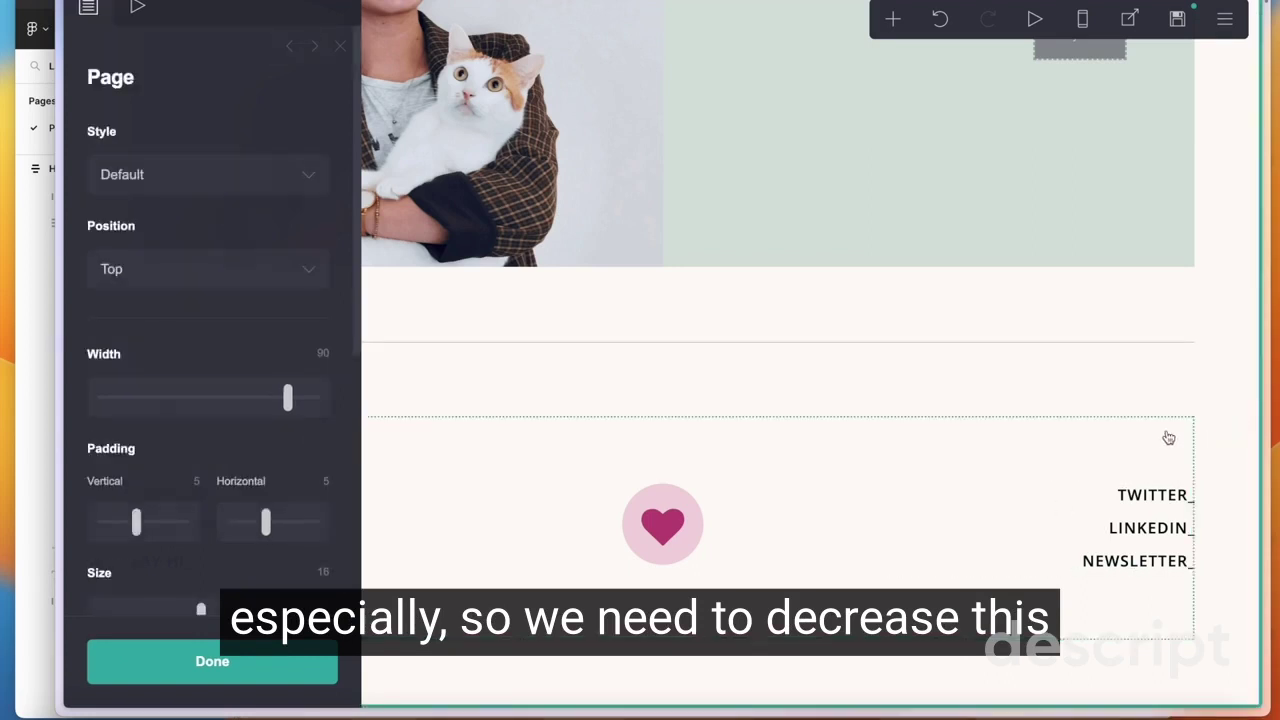
{"action": "left_click", "coordinate": [938, 345]}
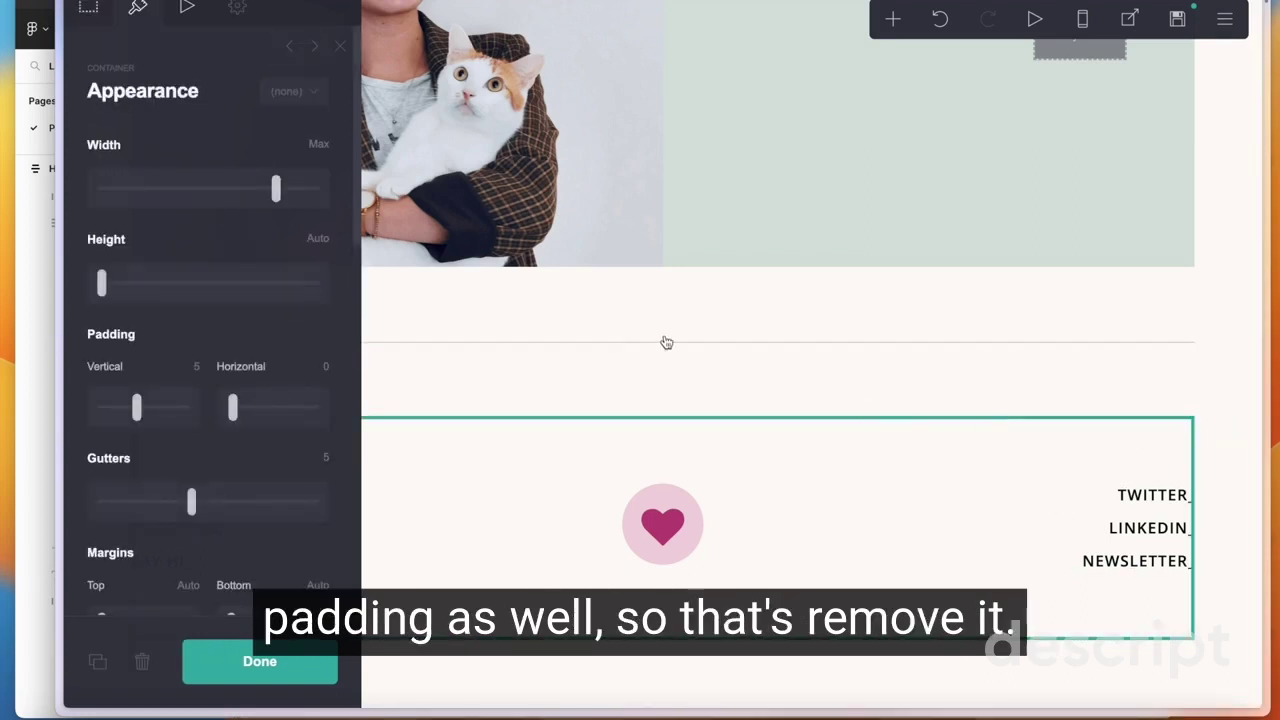
{"action": "scroll", "coordinate": [230, 310], "scroll_direction": "down", "scroll_amount": 5}
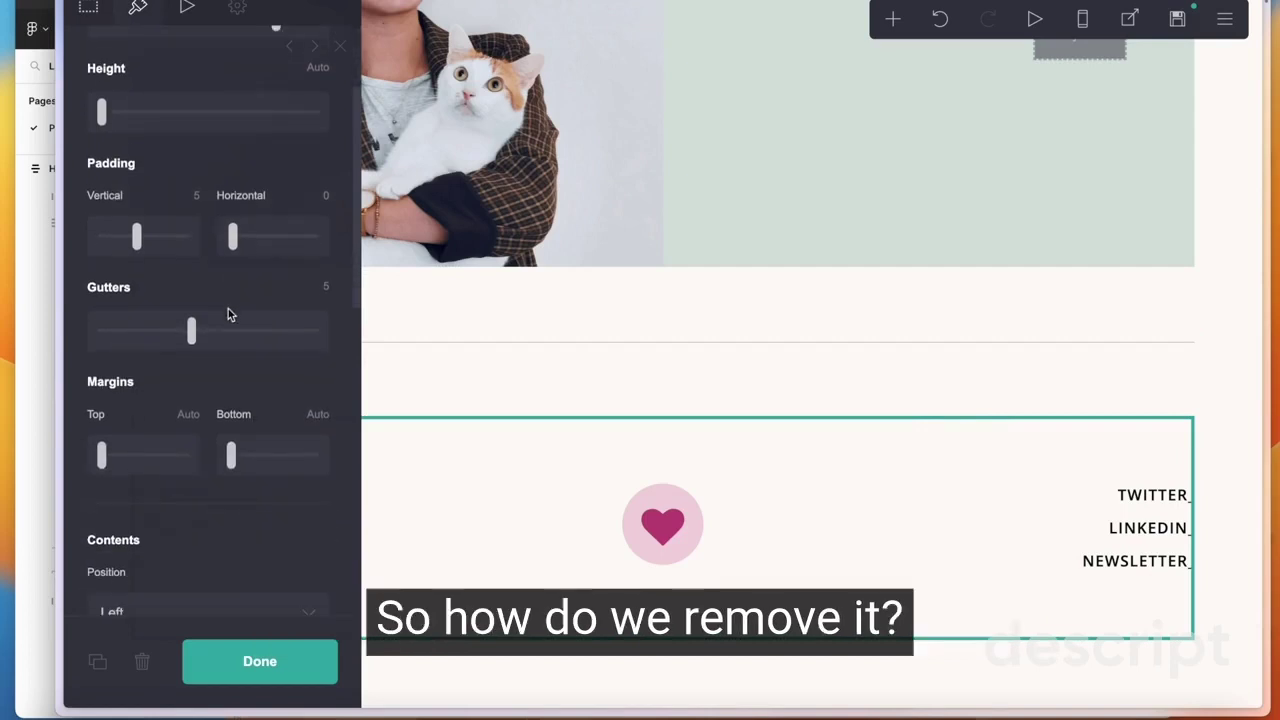
{"action": "left_click", "coordinate": [177, 333]}
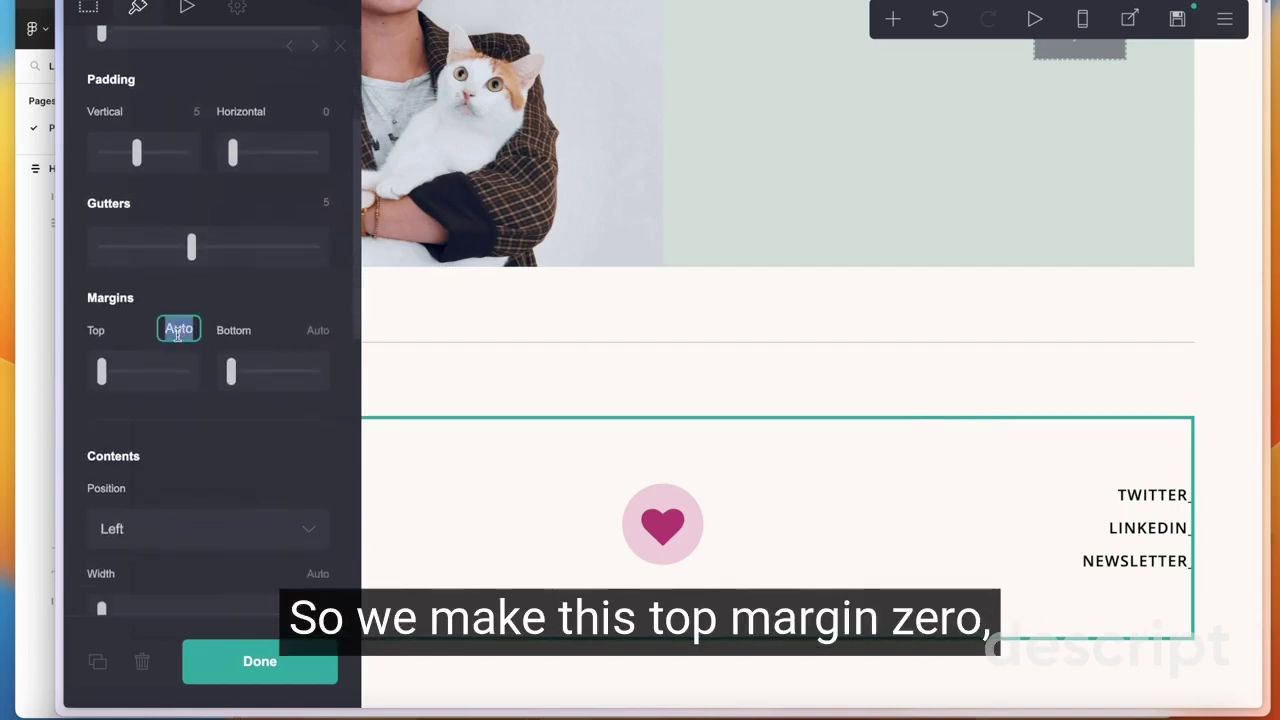
{"action": "type", "text": "0"}
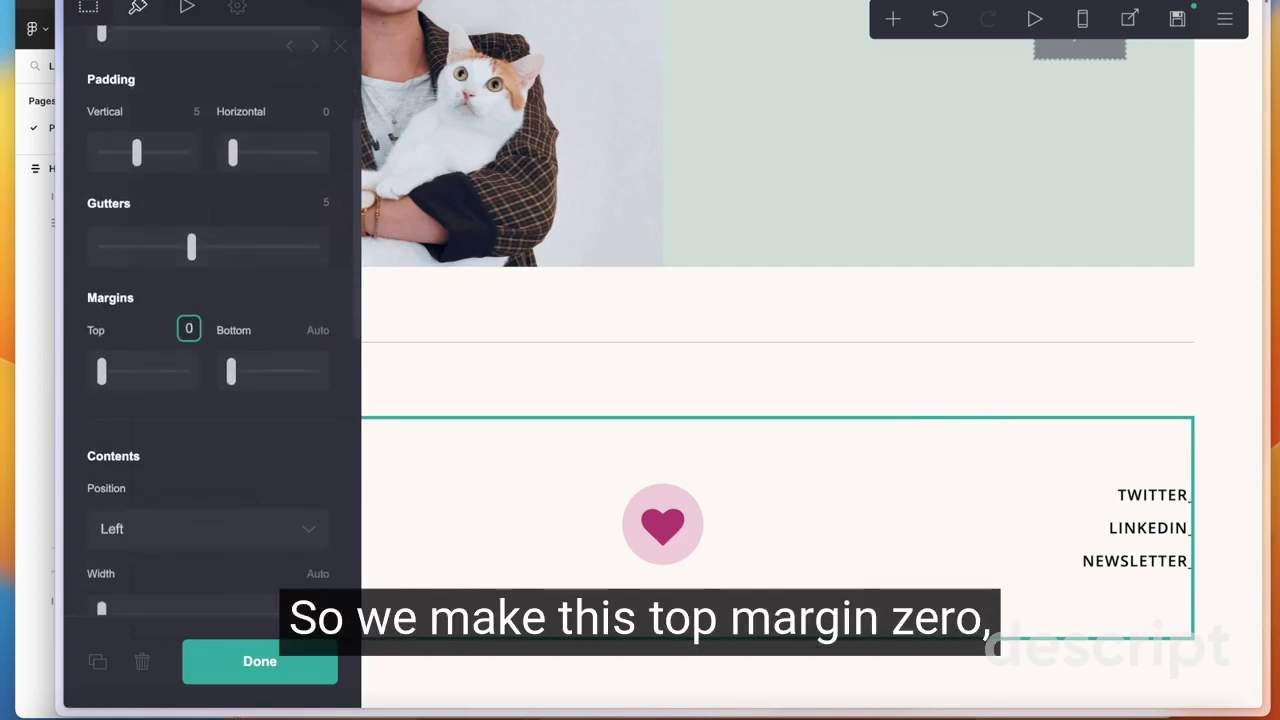
{"action": "key", "text": "Return"}
Set the margins of the divider above the footer to 0.
{"action": "left_click", "coordinate": [414, 350]}
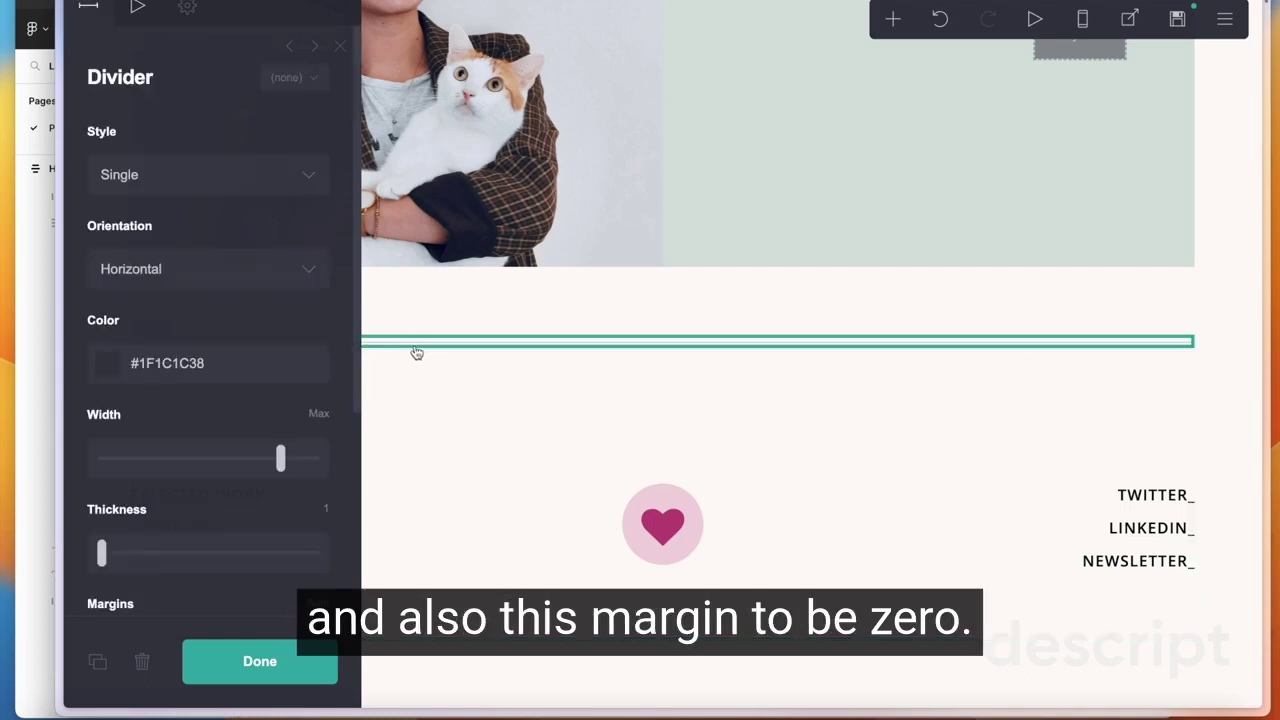
{"action": "scroll", "coordinate": [212, 390], "scroll_direction": "down", "scroll_amount": 5}
{"action": "left_click", "coordinate": [320, 376]}
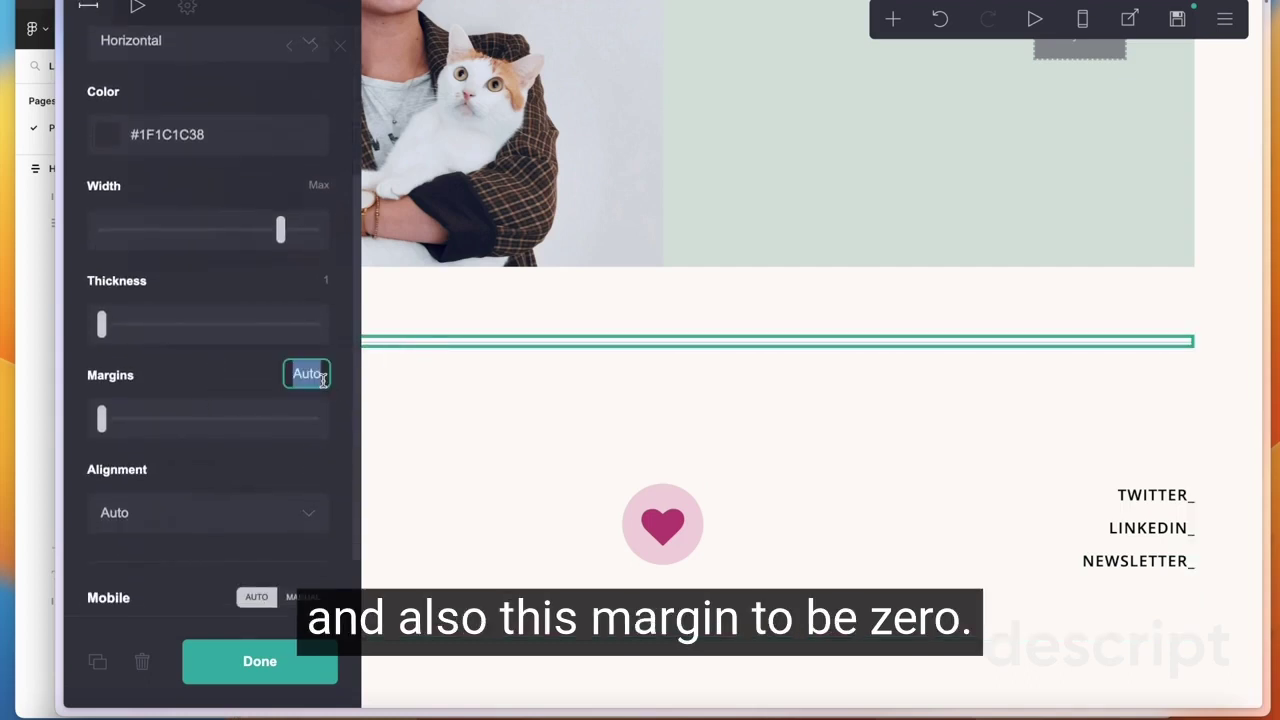
{"action": "type", "text": "0"}
{"action": "key", "text": "Return"}
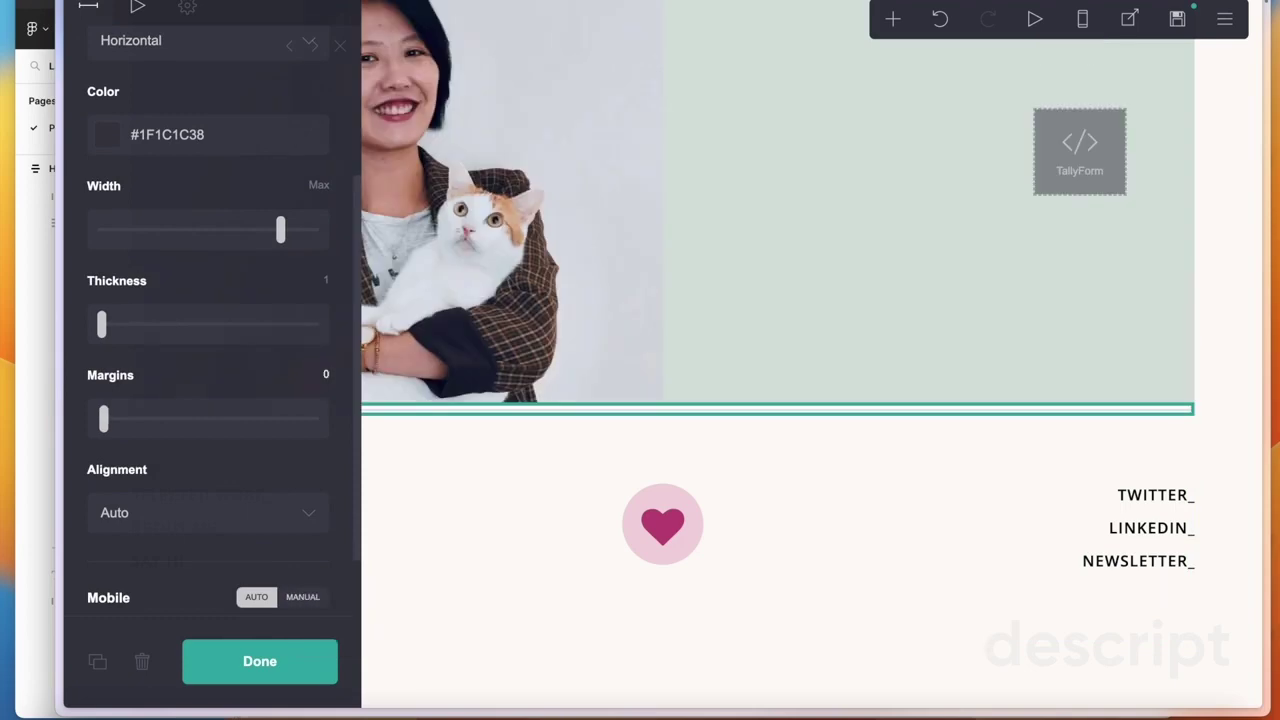
Reset the bottom margin of the contact container above the divider to Auto.
{"action": "left_click", "coordinate": [934, 517]}
{"action": "left_click", "coordinate": [822, 492]}
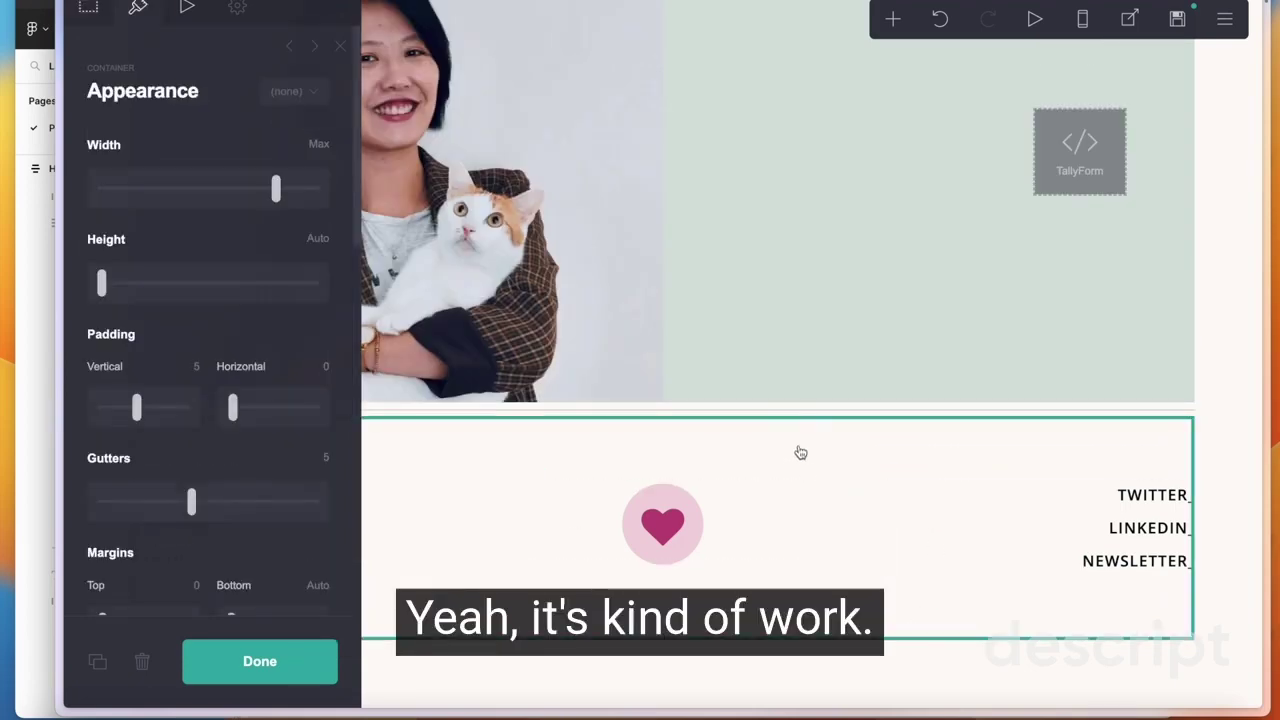
{"action": "left_click", "coordinate": [798, 415]}
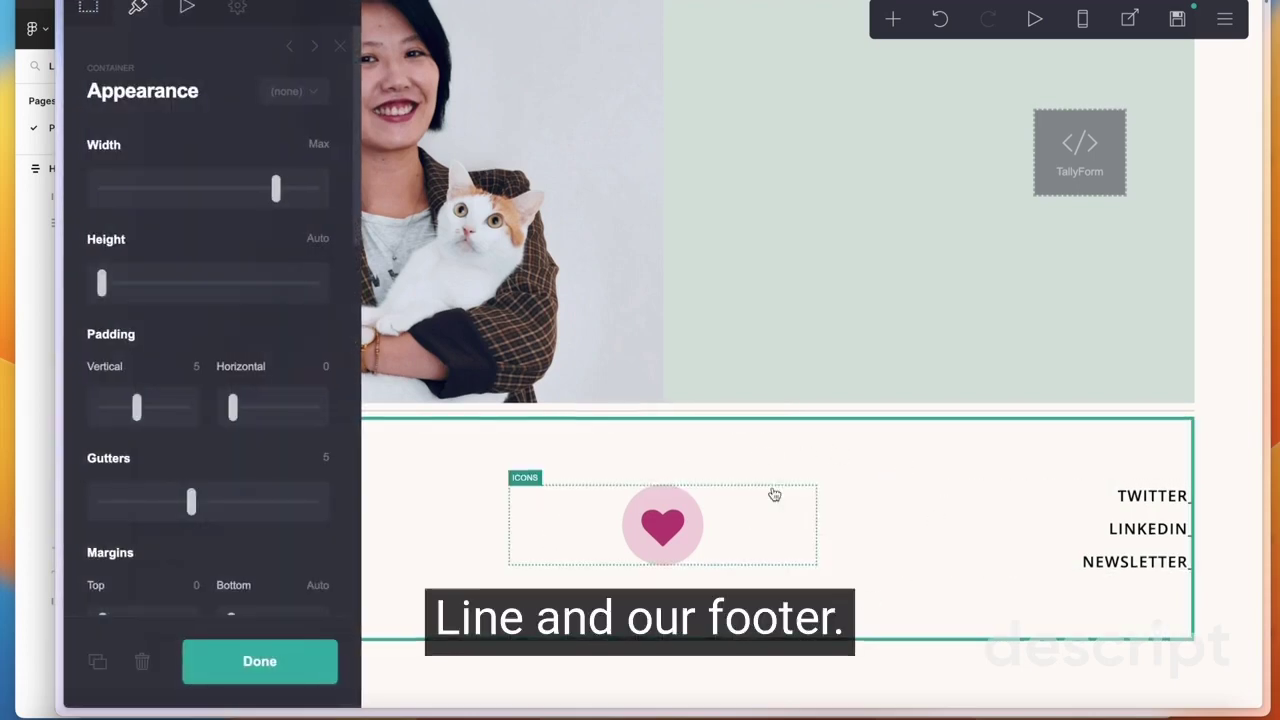
{"action": "left_click", "coordinate": [753, 420]}
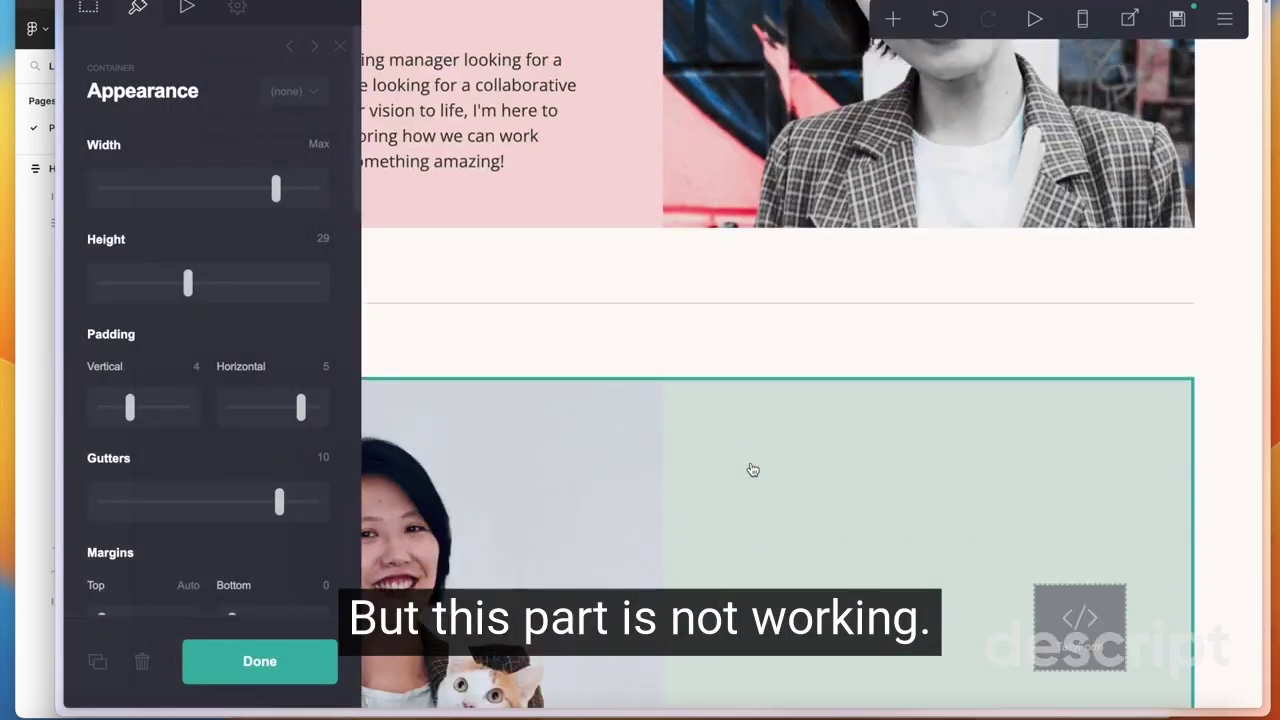
{"action": "scroll", "coordinate": [737, 471], "scroll_direction": "down", "scroll_amount": 3}
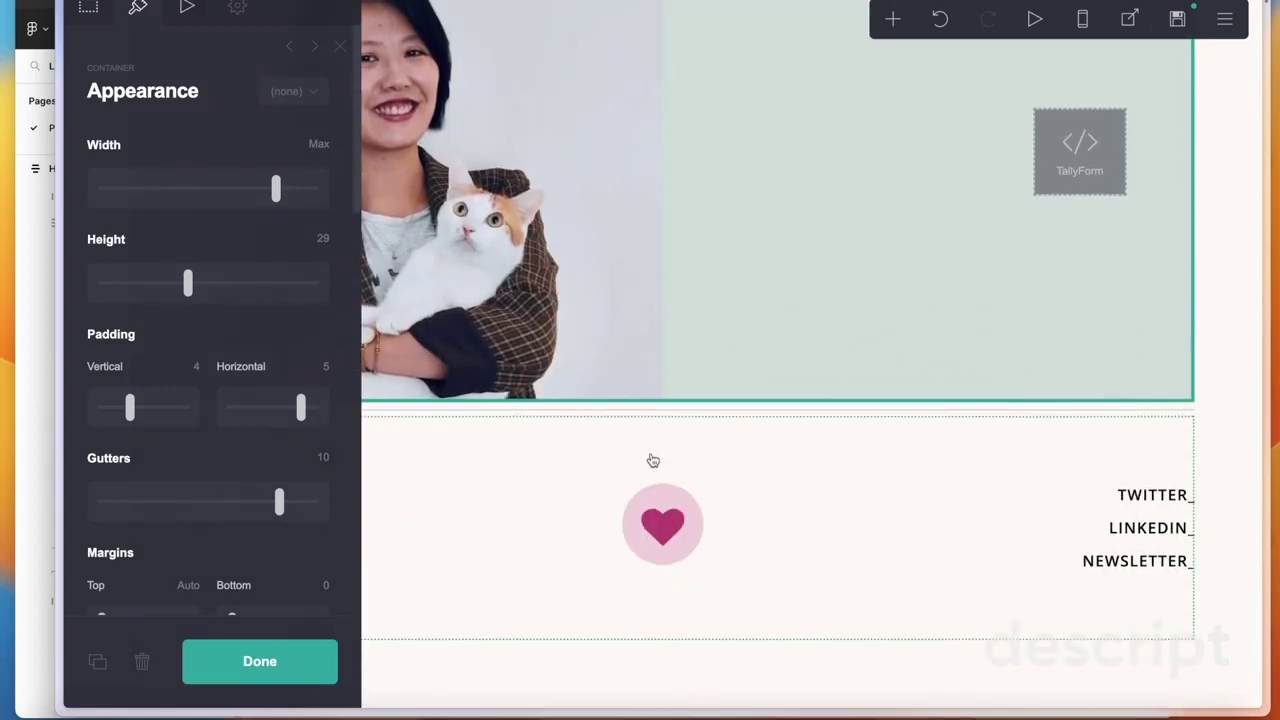
{"action": "scroll", "coordinate": [265, 354], "scroll_direction": "down", "scroll_amount": 5}
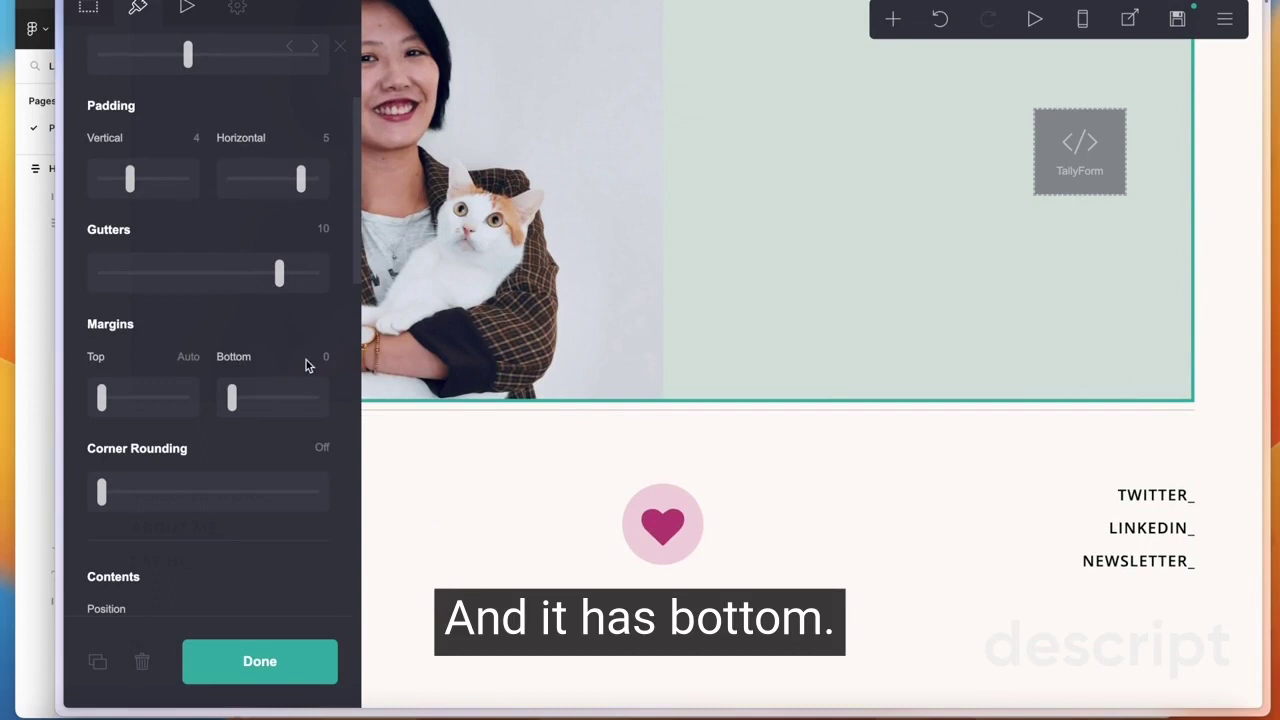
{"action": "left_click_drag", "start_coordinate": [236, 410], "coordinate": [228, 410]}
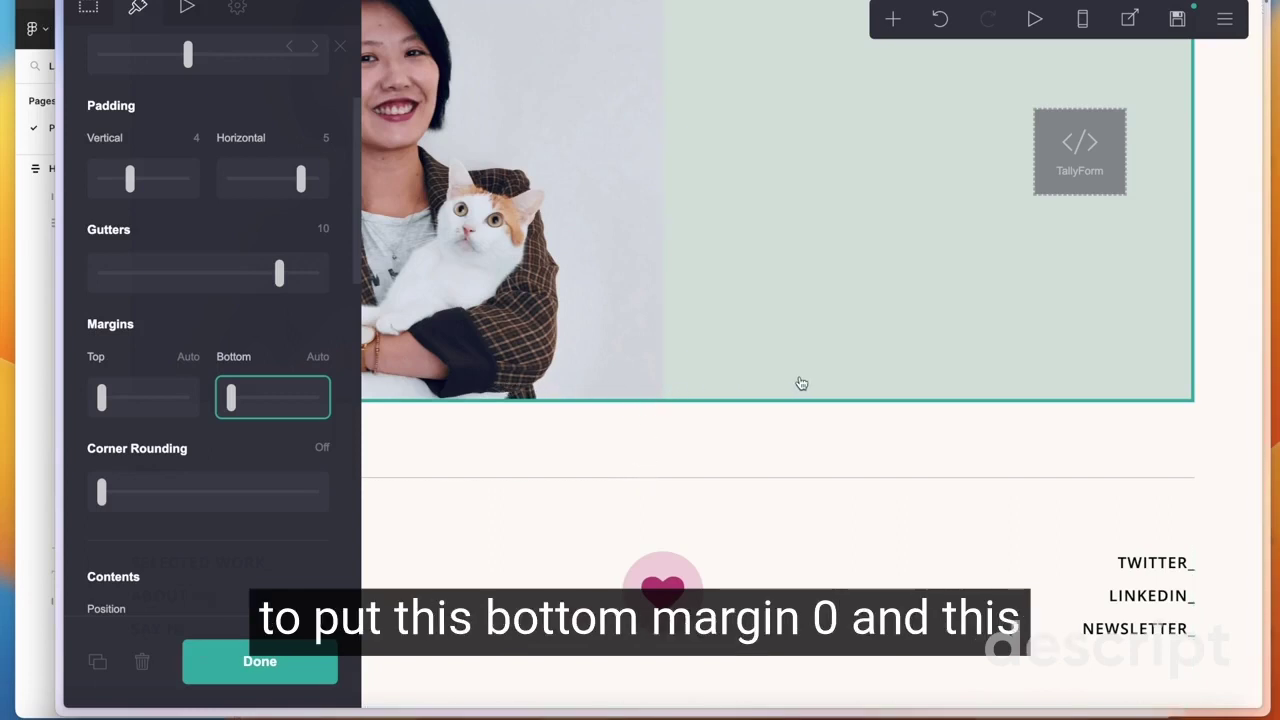
Review the spacing around the divider and footer, and reopen the contact container's appearance settings.
{"action": "left_click", "coordinate": [753, 479]}
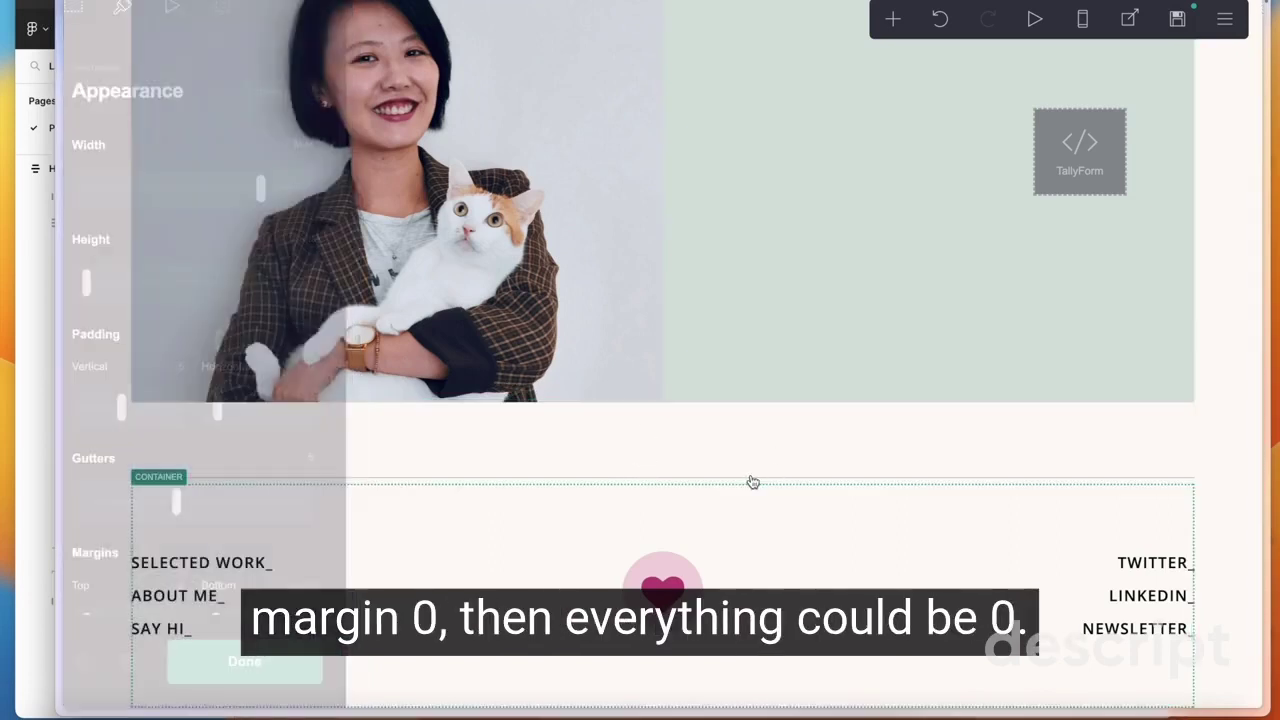
{"action": "scroll", "coordinate": [714, 443], "scroll_direction": "down", "scroll_amount": 2}
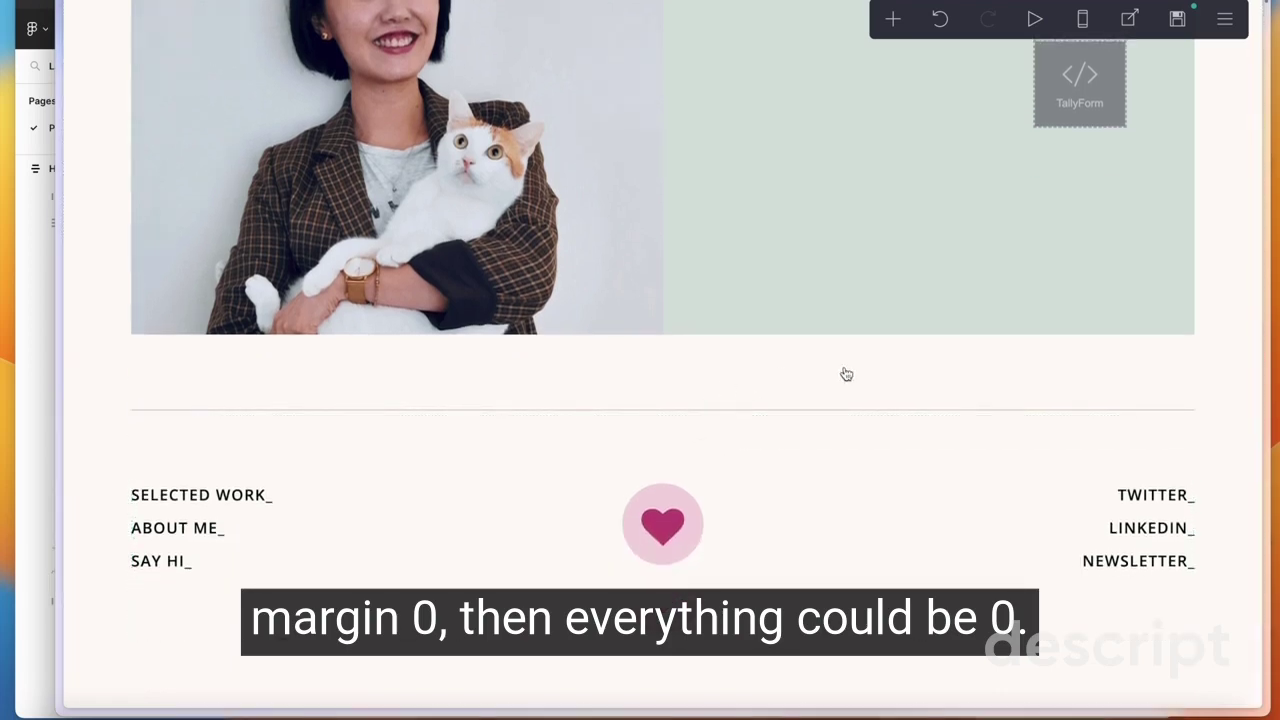
{"action": "left_click", "coordinate": [1227, 329]}
{"action": "left_click", "coordinate": [700, 297]}
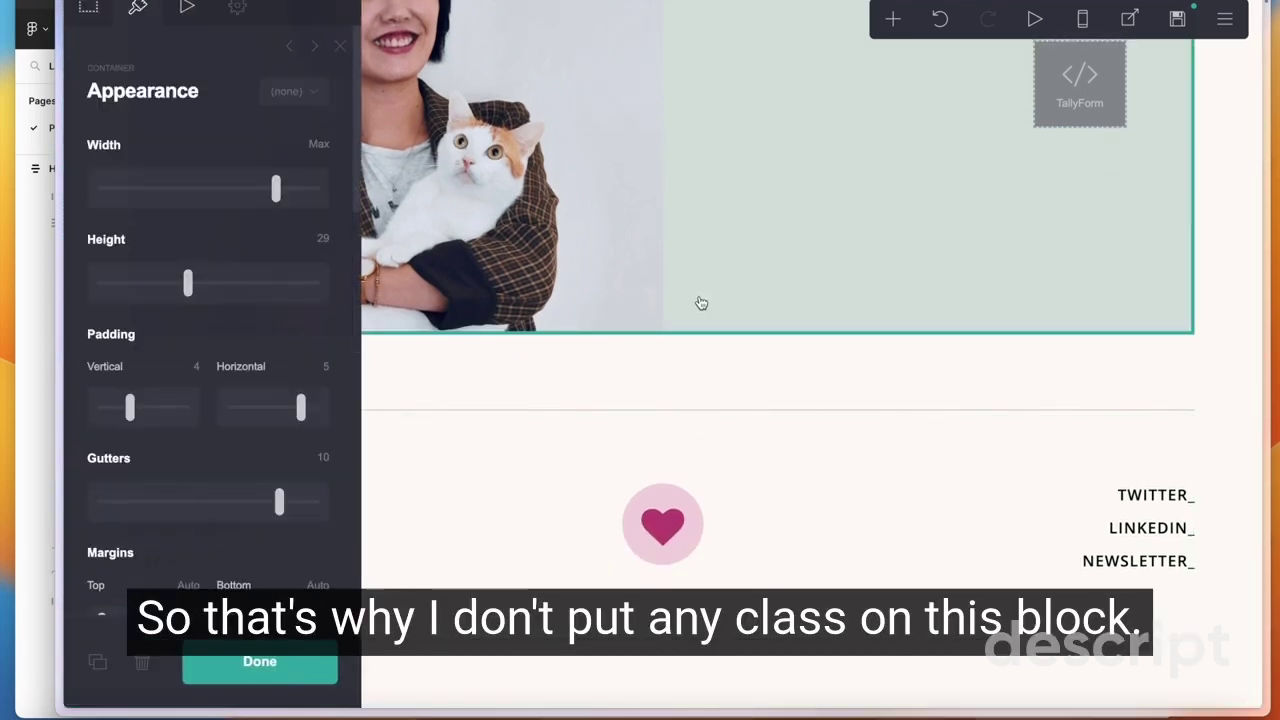
Open the footer container's appearance settings and compare the spacing around the contact section, its dividers and the footer.
{"action": "scroll", "coordinate": [674, 260], "scroll_direction": "up", "scroll_amount": 4}
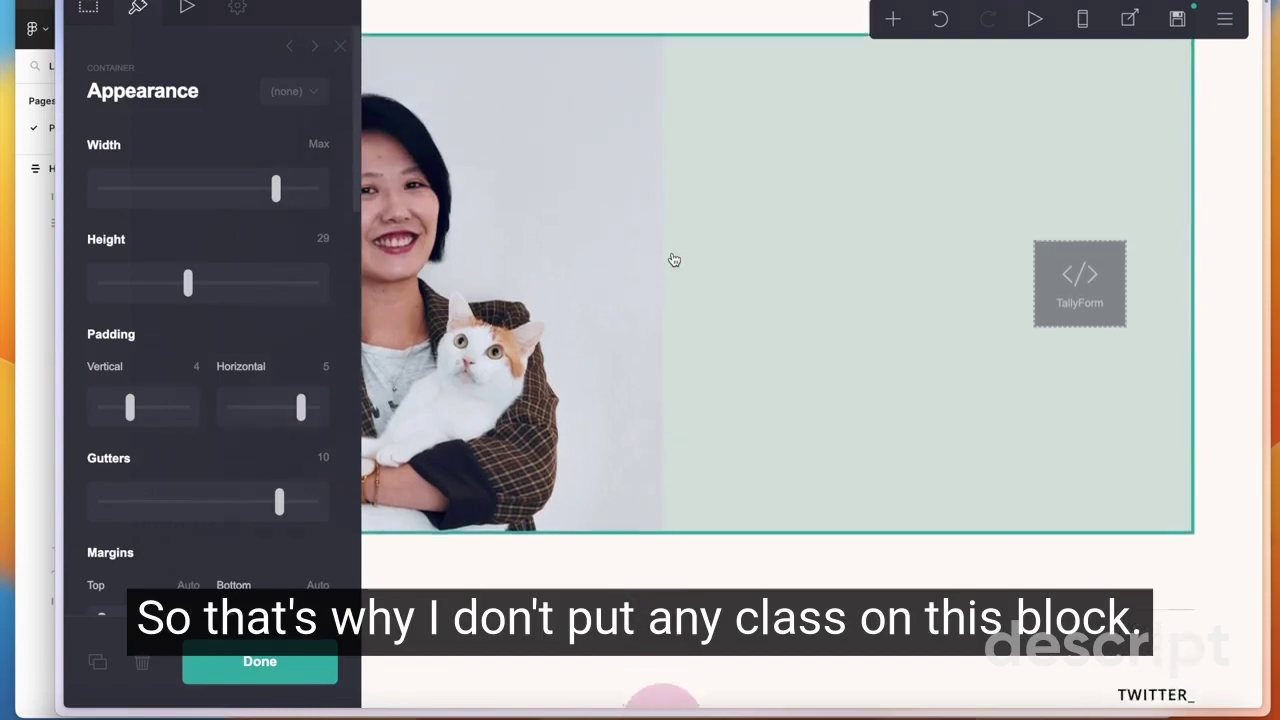
{"action": "scroll", "coordinate": [674, 260], "scroll_direction": "down", "scroll_amount": 4}
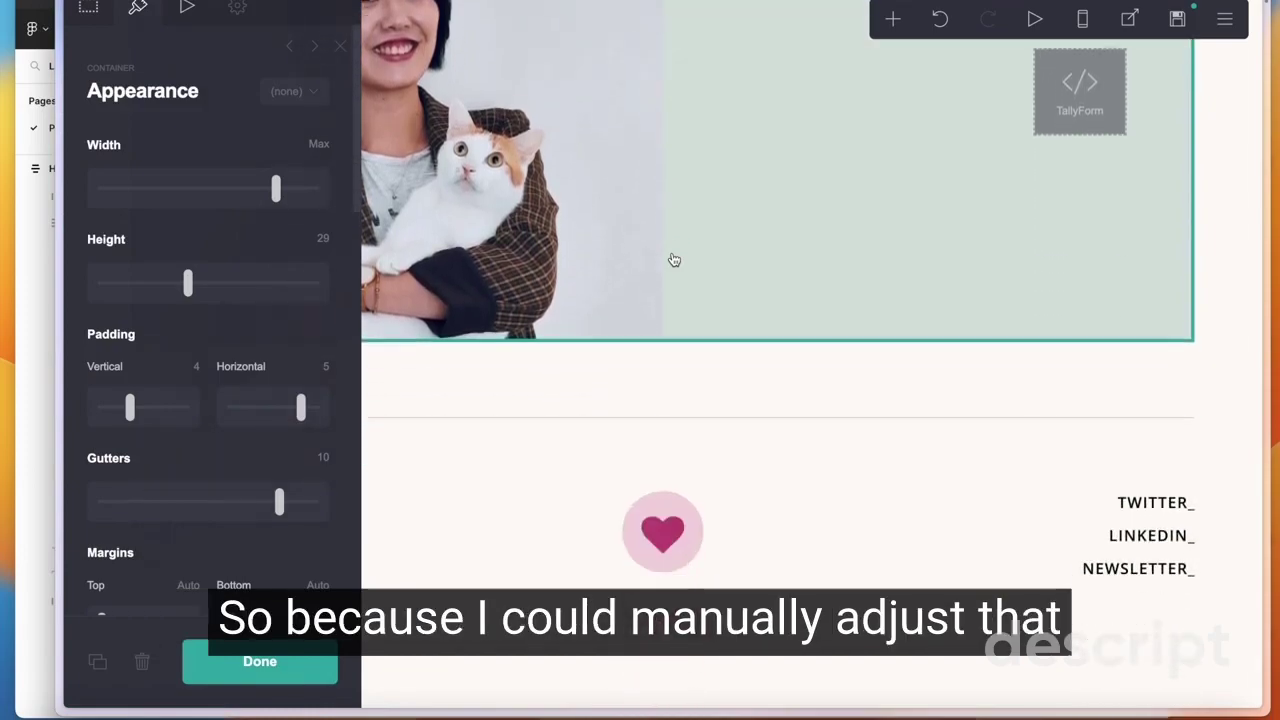
{"action": "left_click", "coordinate": [729, 414]}
{"action": "scroll", "coordinate": [805, 371], "scroll_direction": "up", "scroll_amount": 15}
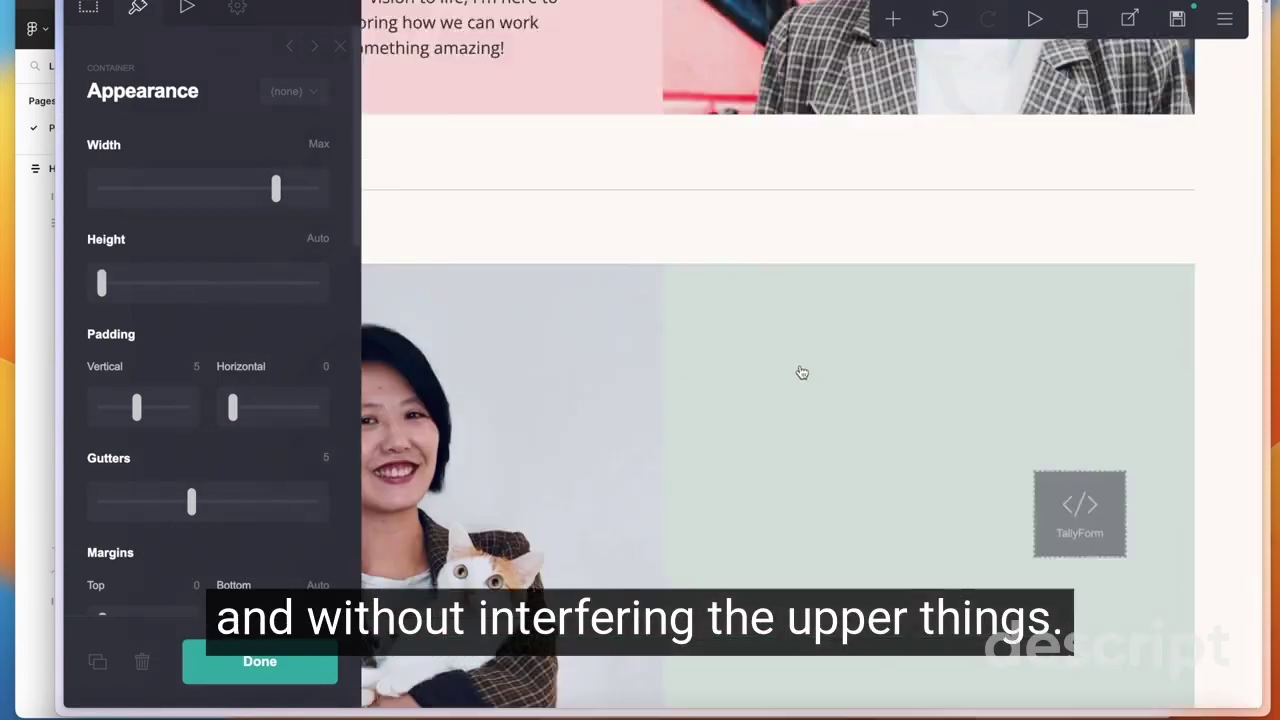
{"action": "scroll", "coordinate": [790, 373], "scroll_direction": "up", "scroll_amount": 10}
{"action": "scroll", "coordinate": [785, 374], "scroll_direction": "down", "scroll_amount": 5}
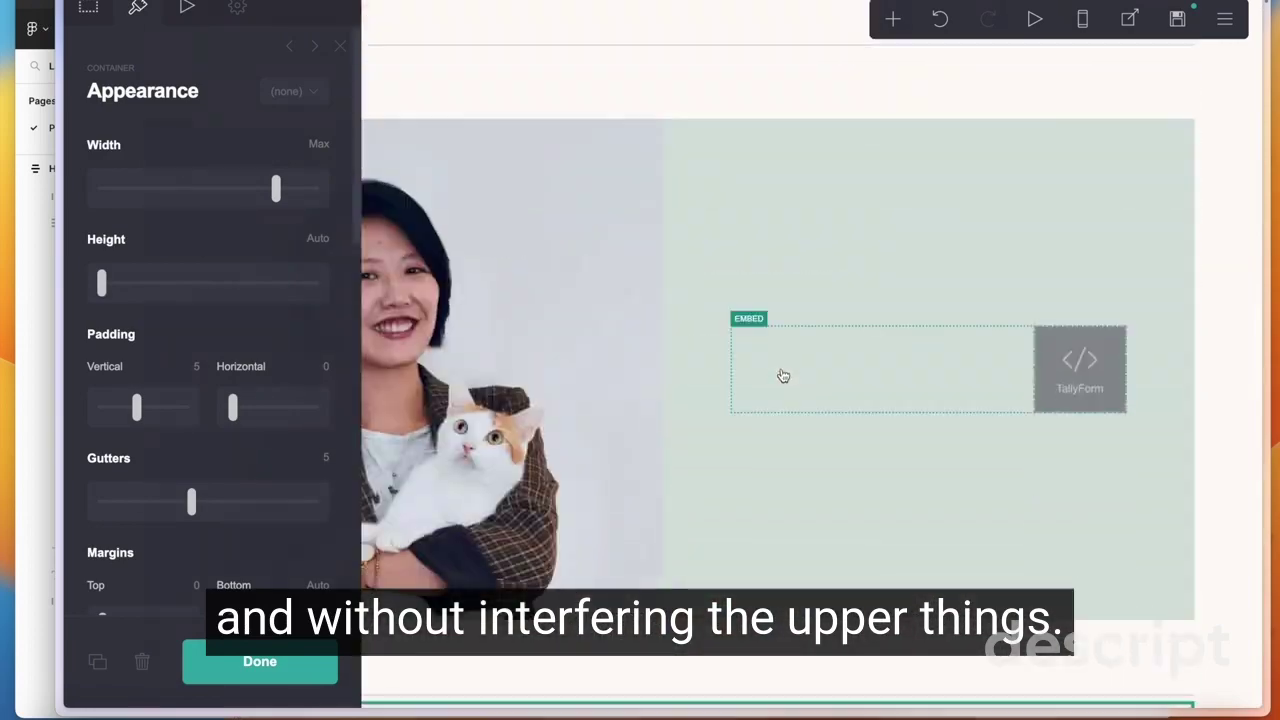
{"action": "scroll", "coordinate": [783, 375], "scroll_direction": "up", "scroll_amount": 5}
{"action": "scroll", "coordinate": [783, 375], "scroll_direction": "down", "scroll_amount": 7}
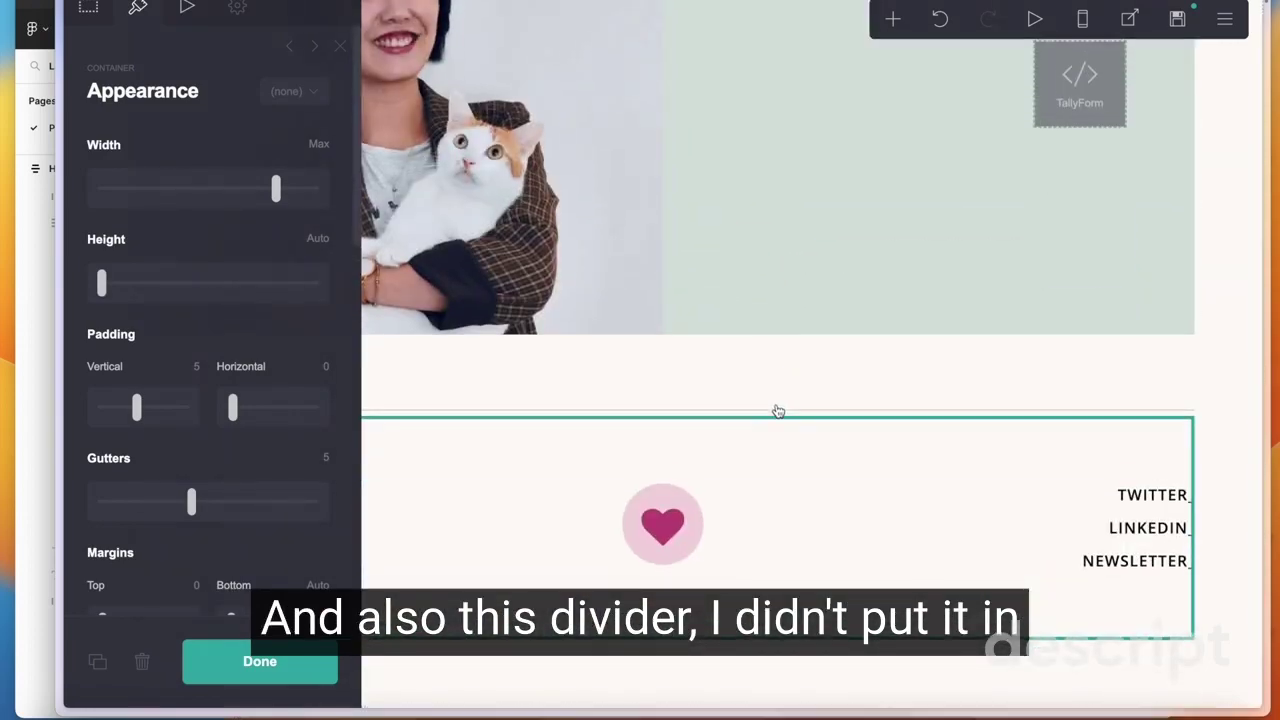
Open the footer divider's settings to check its margins, and move the divider above the footer container.
{"action": "left_click", "coordinate": [586, 415]}
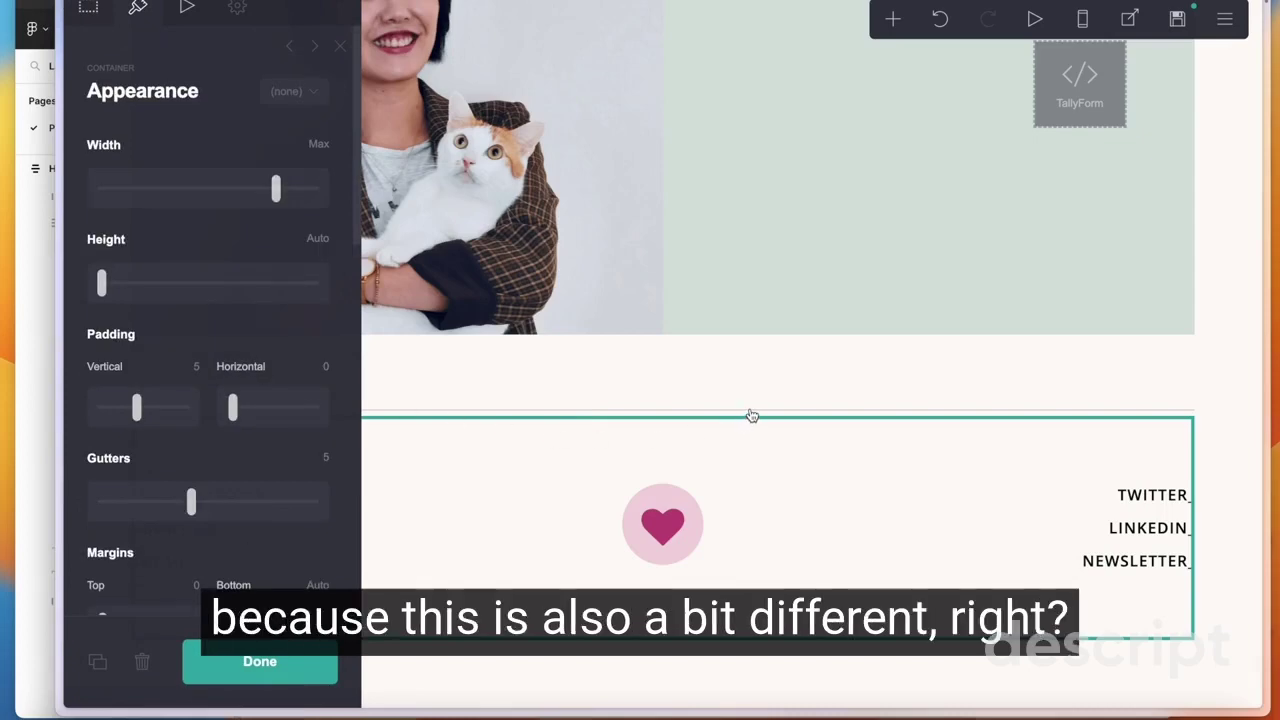
{"action": "key", "text": "Escape"}
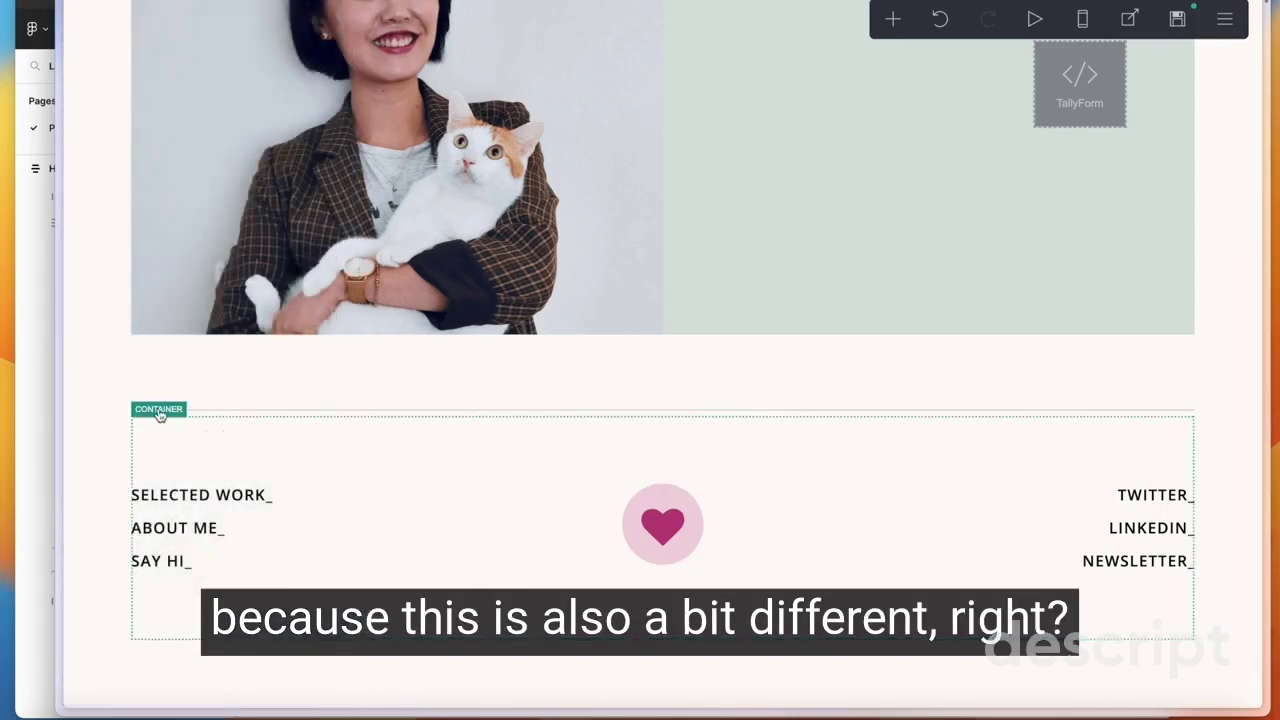
{"action": "scroll", "coordinate": [390, 550], "scroll_direction": "down", "scroll_amount": 2}
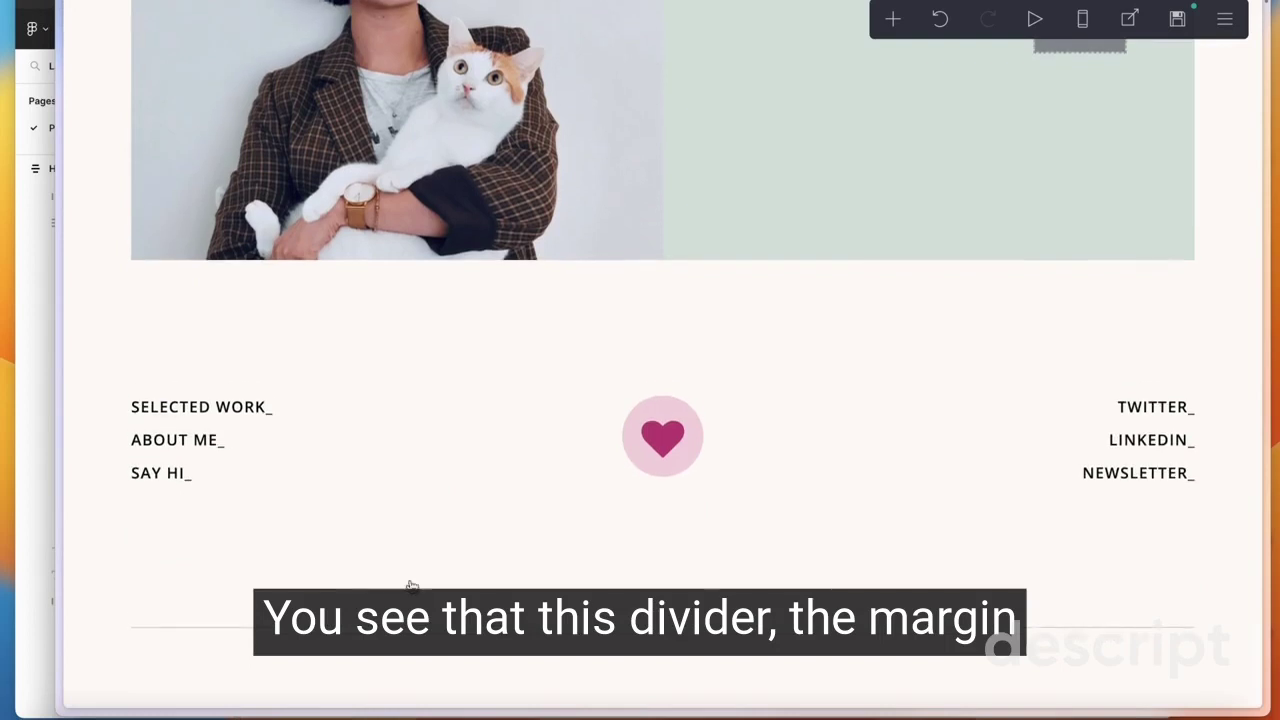
{"action": "left_click", "coordinate": [437, 643]}
{"action": "scroll", "coordinate": [174, 350], "scroll_direction": "down", "scroll_amount": 4}
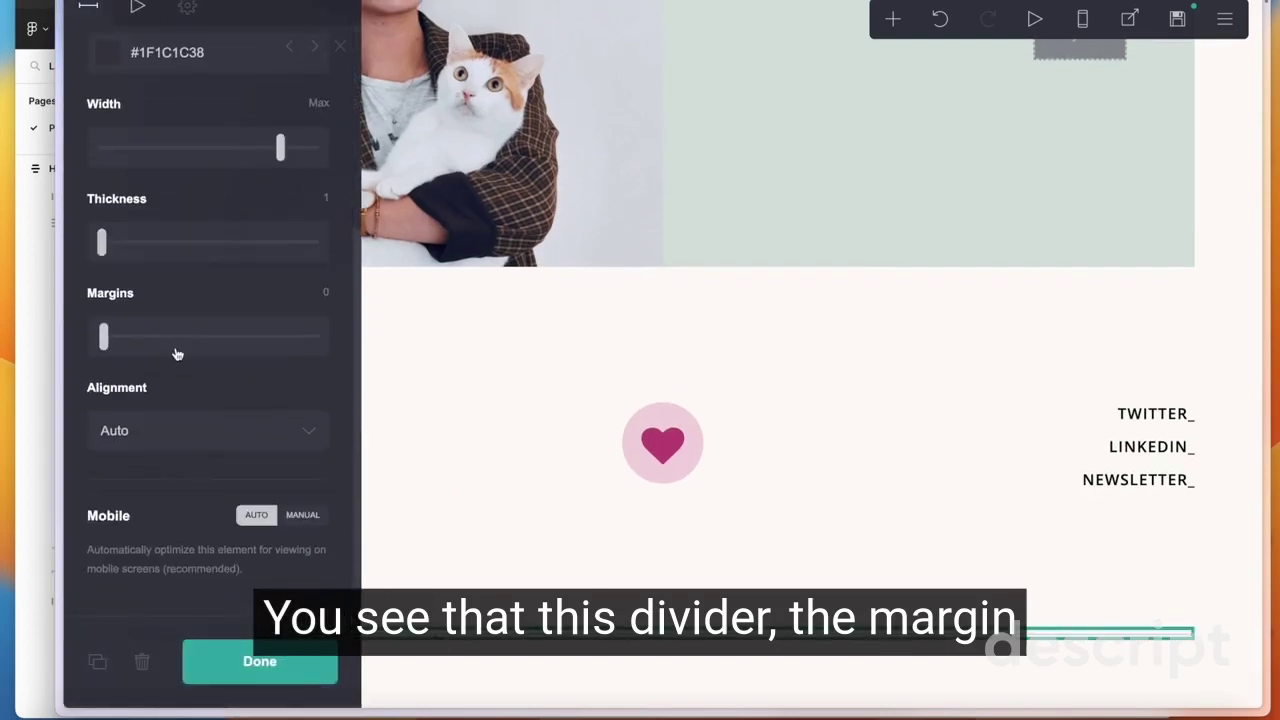
{"action": "left_click_drag", "start_coordinate": [800, 632], "coordinate": [800, 360]}
{"action": "left_click", "coordinate": [815, 476]}
Check the margins of the divider between the about and contact sections, and review the layout around it.
{"action": "scroll", "coordinate": [757, 429], "scroll_direction": "up", "scroll_amount": 10}
{"action": "scroll", "coordinate": [757, 432], "scroll_direction": "down", "scroll_amount": 4}
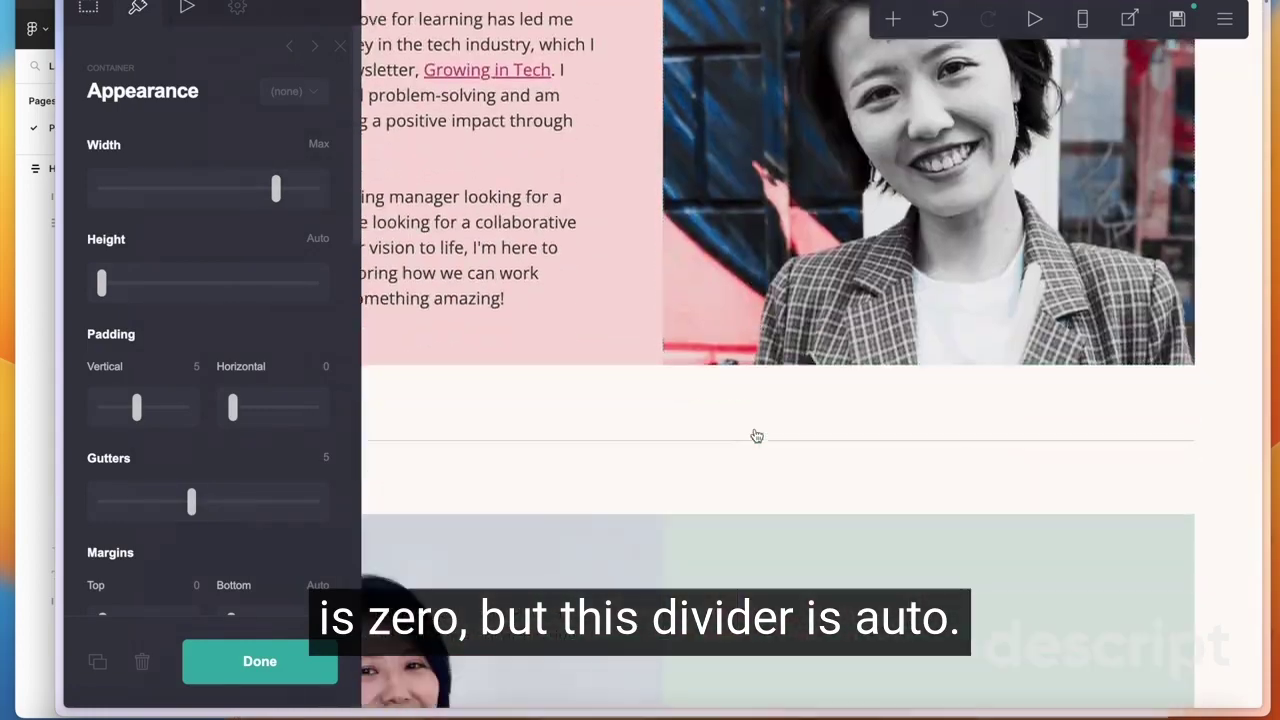
{"action": "left_click", "coordinate": [756, 432]}
{"action": "scroll", "coordinate": [295, 428], "scroll_direction": "down", "scroll_amount": 4}
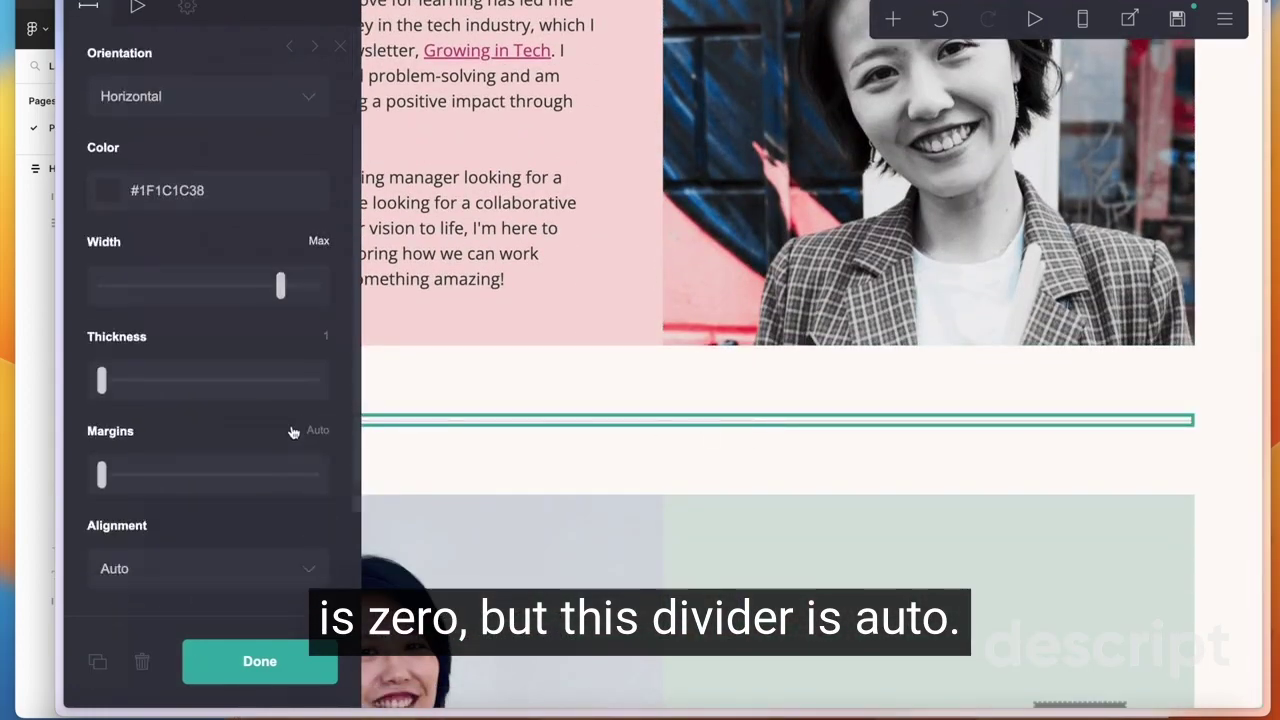
{"action": "scroll", "coordinate": [771, 483], "scroll_direction": "down", "scroll_amount": 1}
{"action": "left_click", "coordinate": [797, 443]}
{"action": "scroll", "coordinate": [723, 446], "scroll_direction": "down", "scroll_amount": 6}
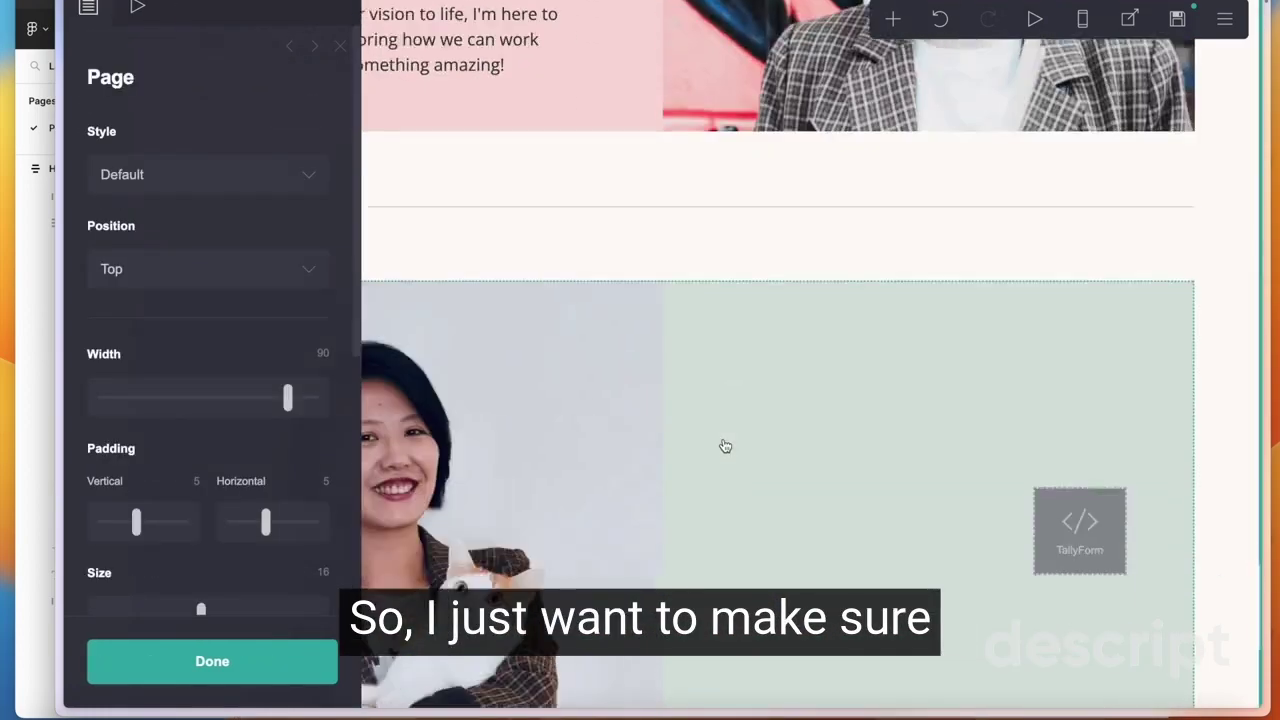
{"action": "scroll", "coordinate": [837, 377], "scroll_direction": "up", "scroll_amount": 10}
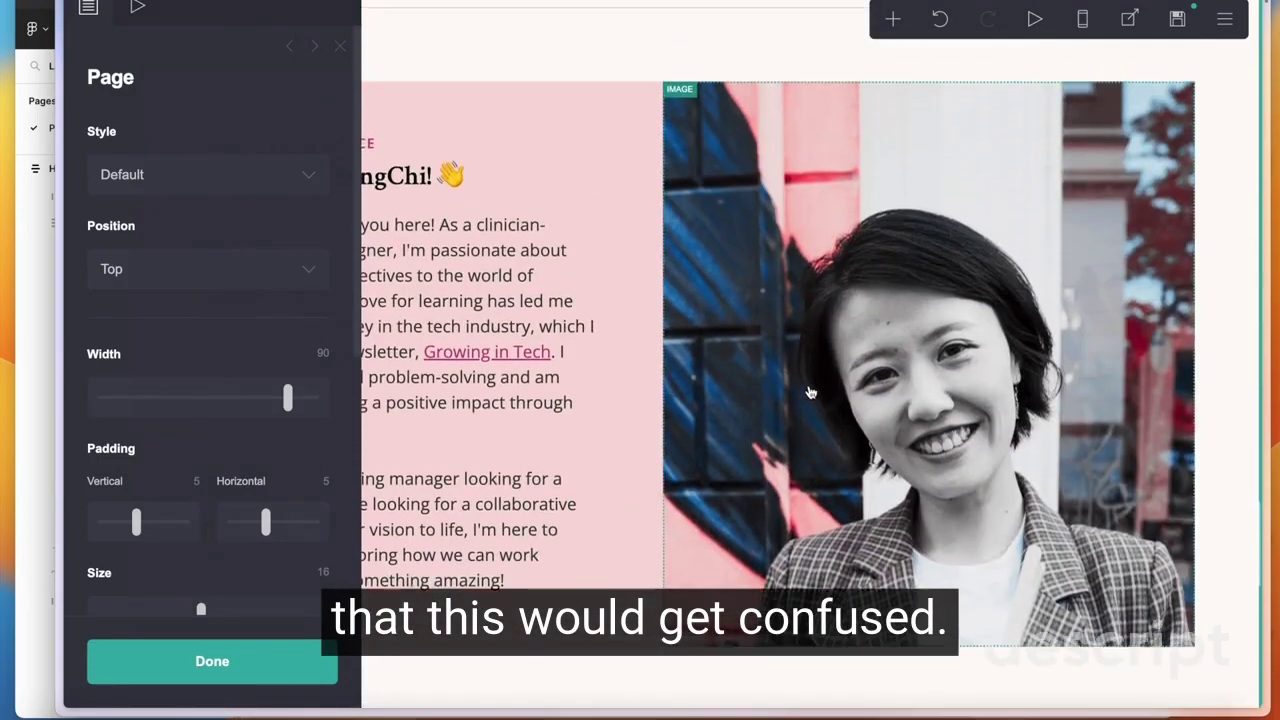